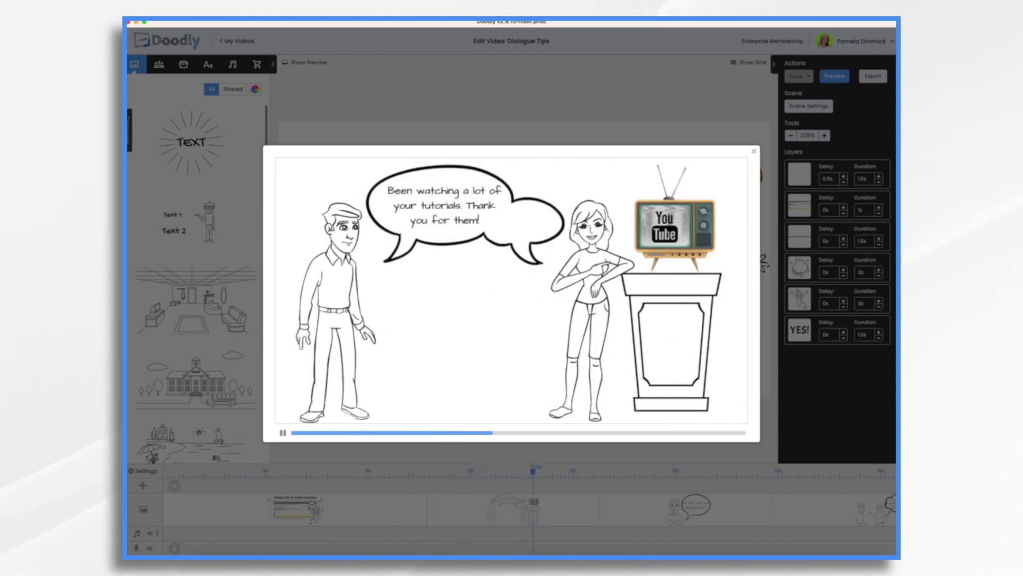
- Close the preview and open the second scene with the man, the woman by the TV and both speech bubbles
{"action": "left_click", "coordinate": [768, 111]}
{"action": "left_click", "coordinate": [446, 513]}
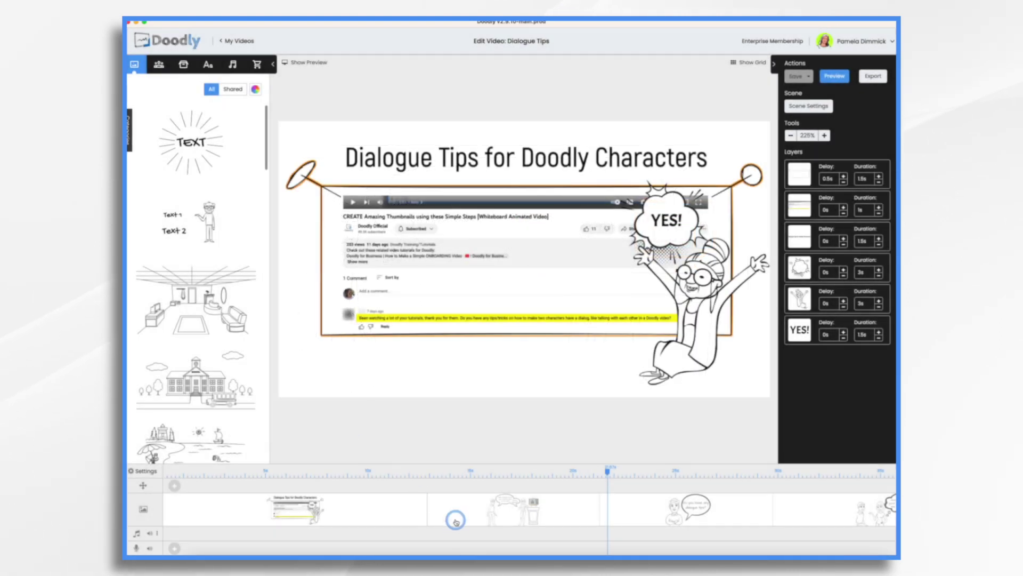
{"action": "left_click", "coordinate": [456, 509]}
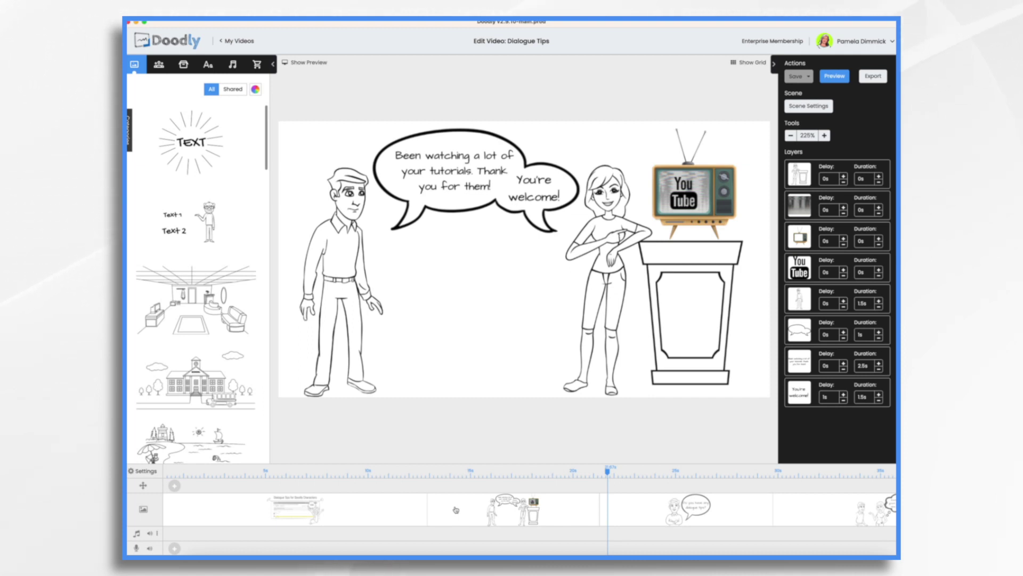
{"action": "left_click", "coordinate": [458, 131]}
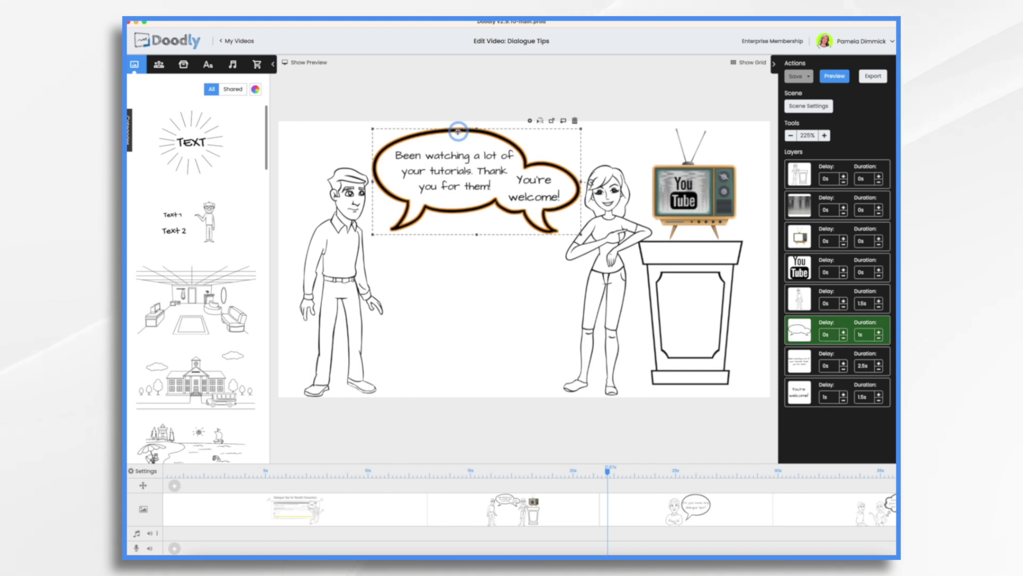
- Search the Props library for 'bubble'
{"action": "left_click", "coordinate": [185, 68]}
{"action": "left_click", "coordinate": [195, 87]}
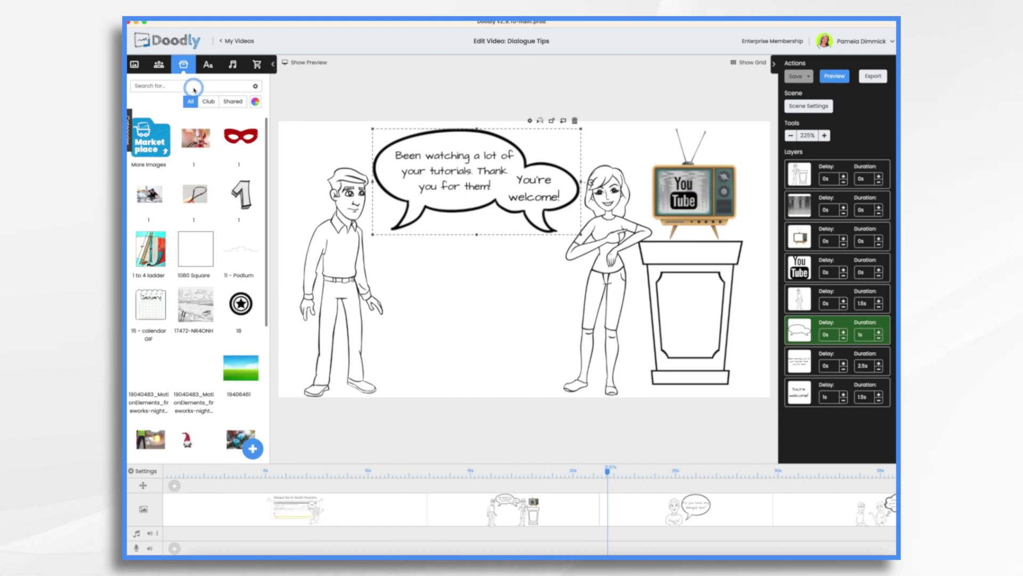
{"action": "type", "text": "bubble"}
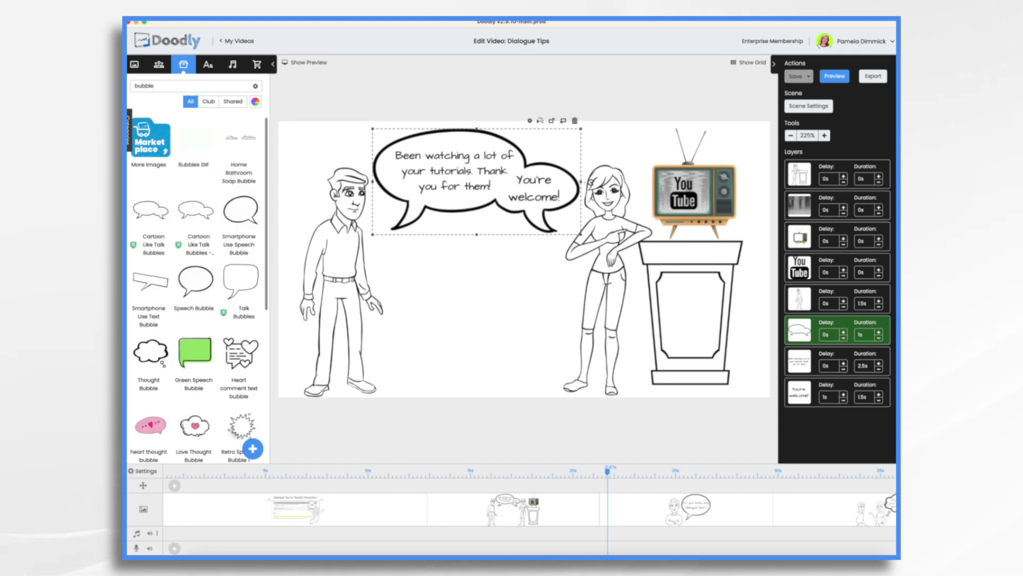
- Inspect the Speech Bubble, Talk Bubbles, Smartphone Use Text Bubble and Thought Bubble props
{"action": "left_click", "coordinate": [211, 280]}
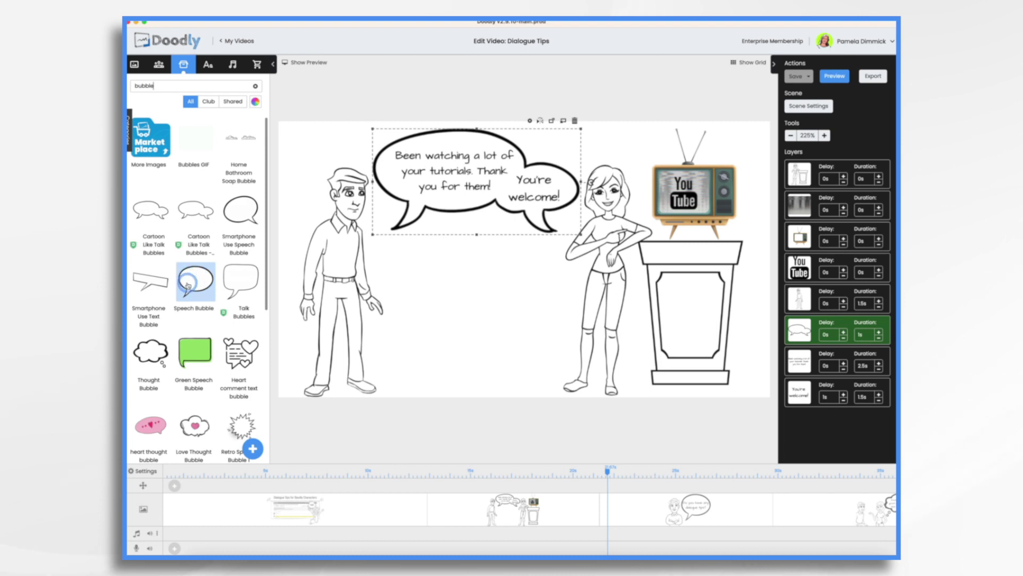
{"action": "left_click", "coordinate": [232, 302]}
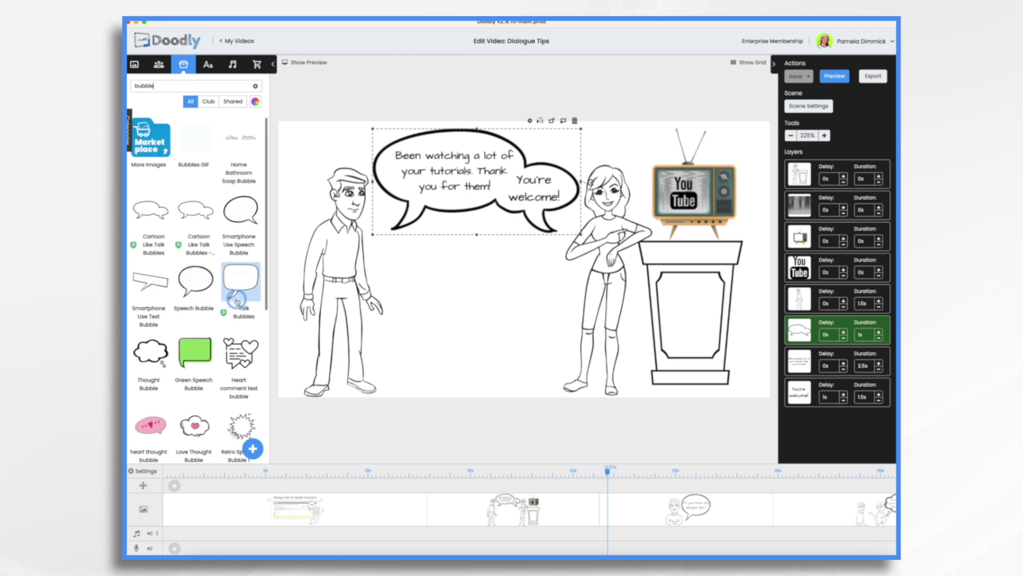
{"action": "left_click", "coordinate": [245, 304]}
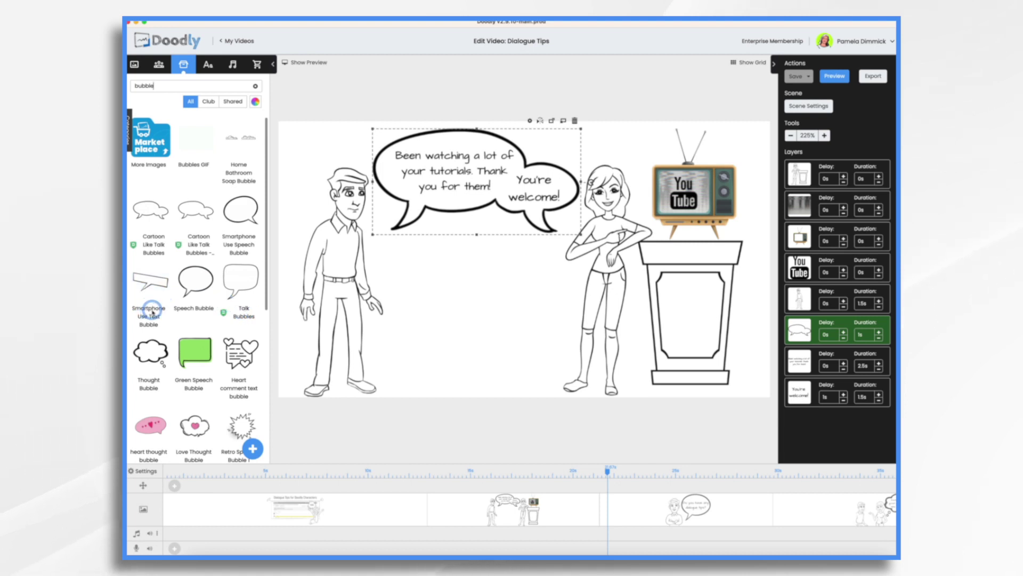
{"action": "left_click", "coordinate": [145, 289]}
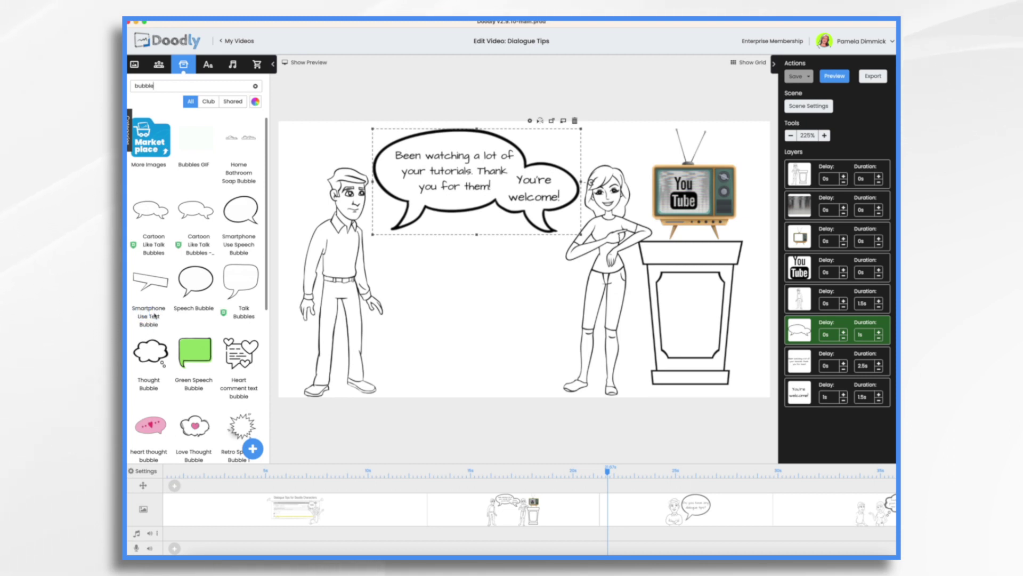
{"action": "left_click", "coordinate": [152, 356]}
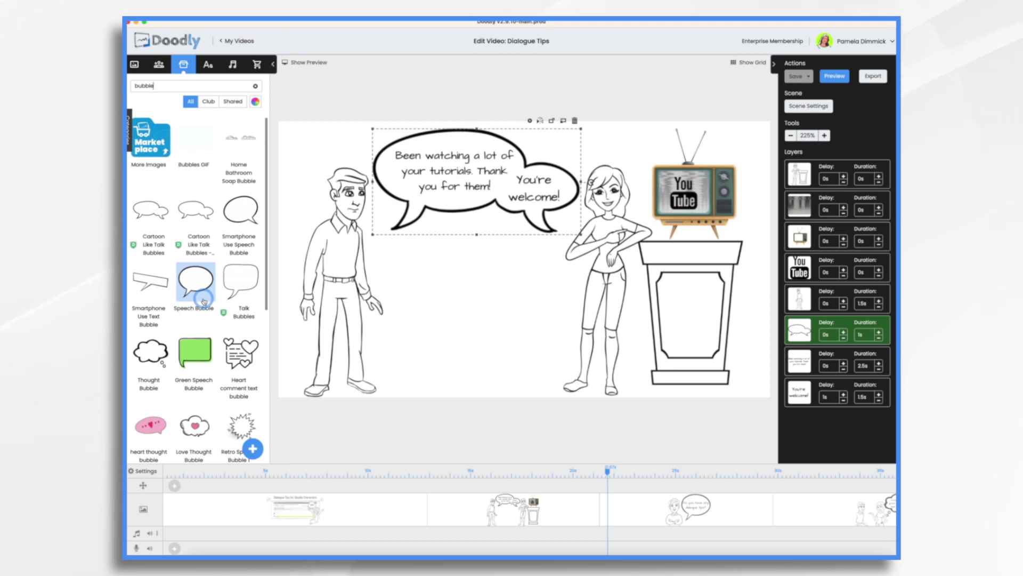
{"action": "scroll", "coordinate": [204, 302], "scroll_direction": "down", "scroll_amount": 2}
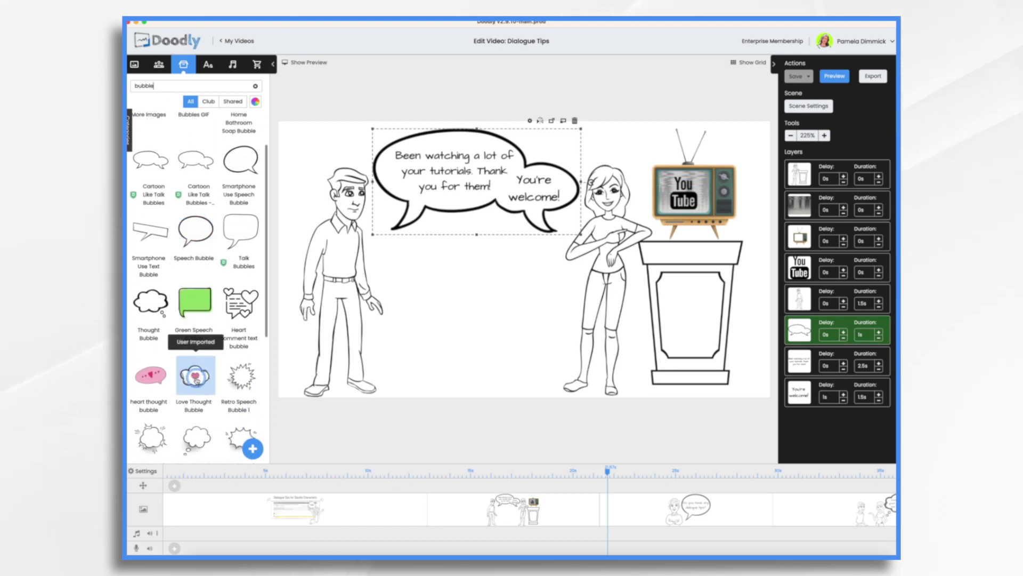
- Scroll the bubble results down to the Retro, Snoring and numbered Speech bubble props
{"action": "scroll", "coordinate": [197, 380], "scroll_direction": "down", "scroll_amount": 1}
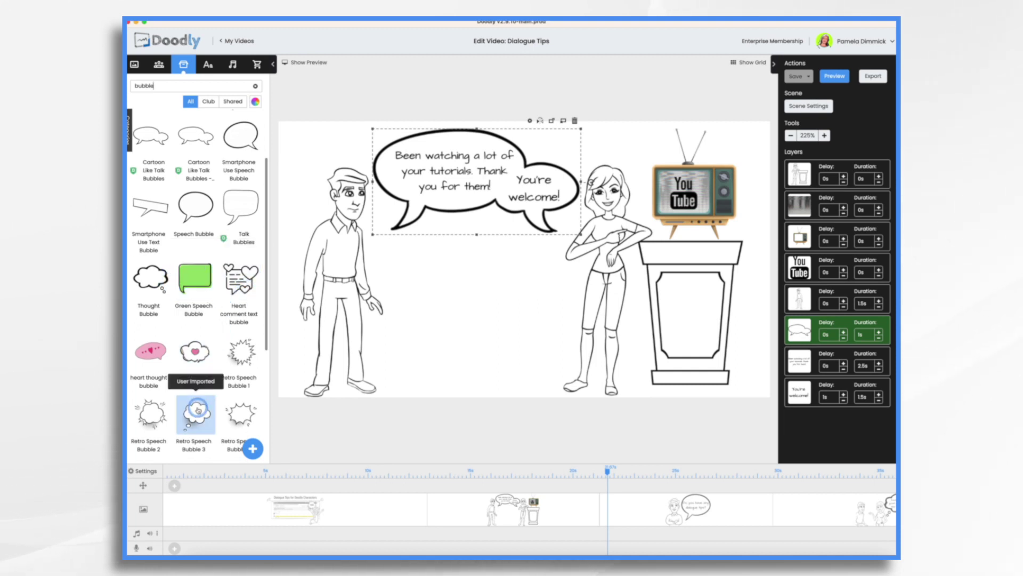
{"action": "scroll", "coordinate": [197, 411], "scroll_direction": "down", "scroll_amount": 1}
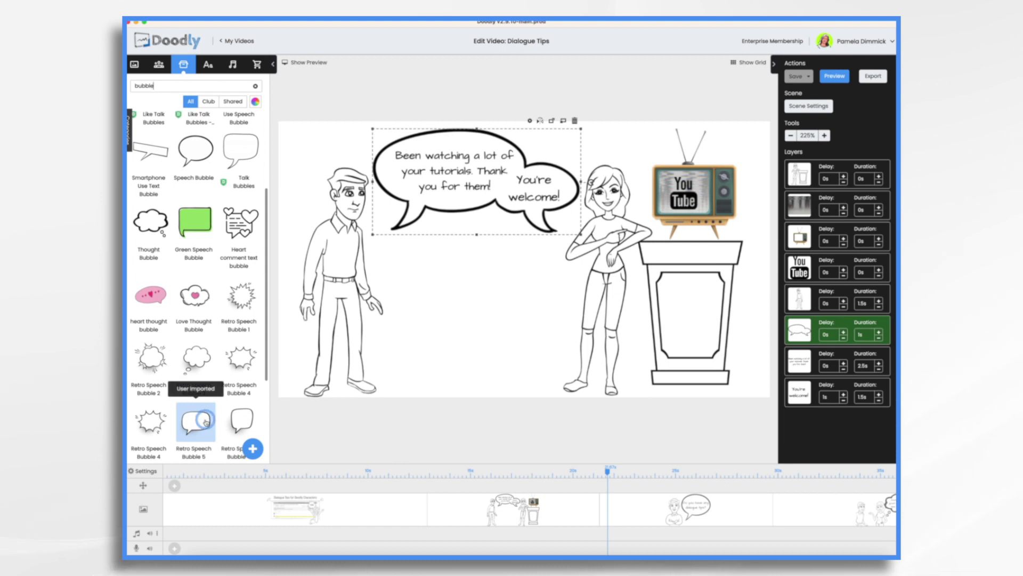
{"action": "scroll", "coordinate": [206, 421], "scroll_direction": "down", "scroll_amount": 1}
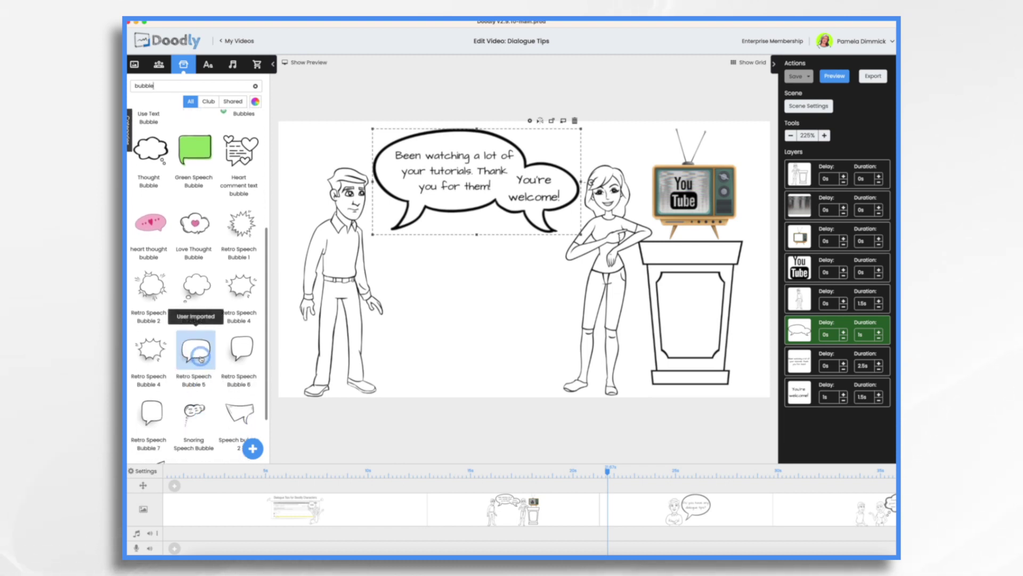
{"action": "scroll", "coordinate": [200, 359], "scroll_direction": "down", "scroll_amount": 3}
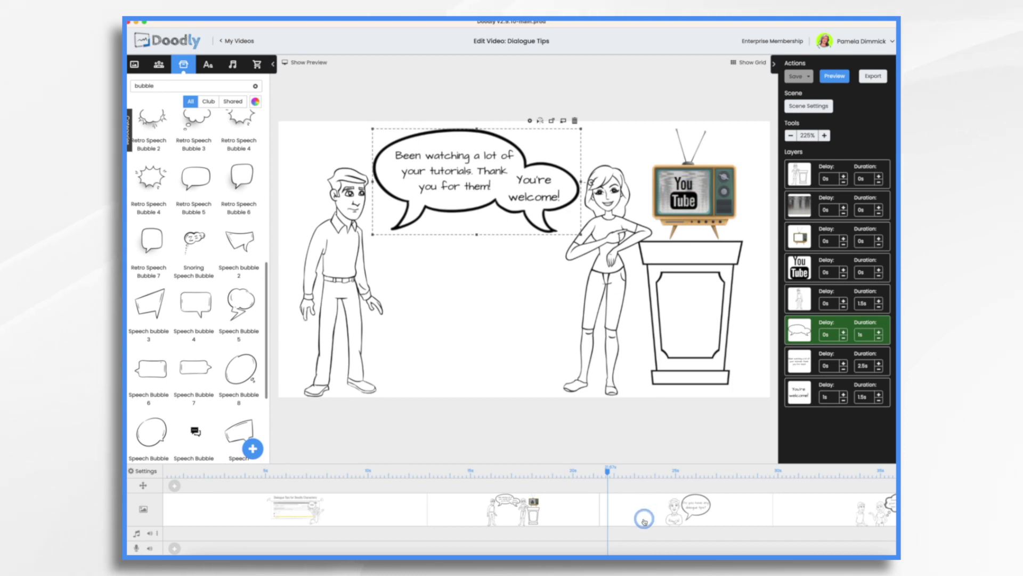
- Open the last scene with the woman's thought bubble
{"action": "left_click", "coordinate": [643, 519]}
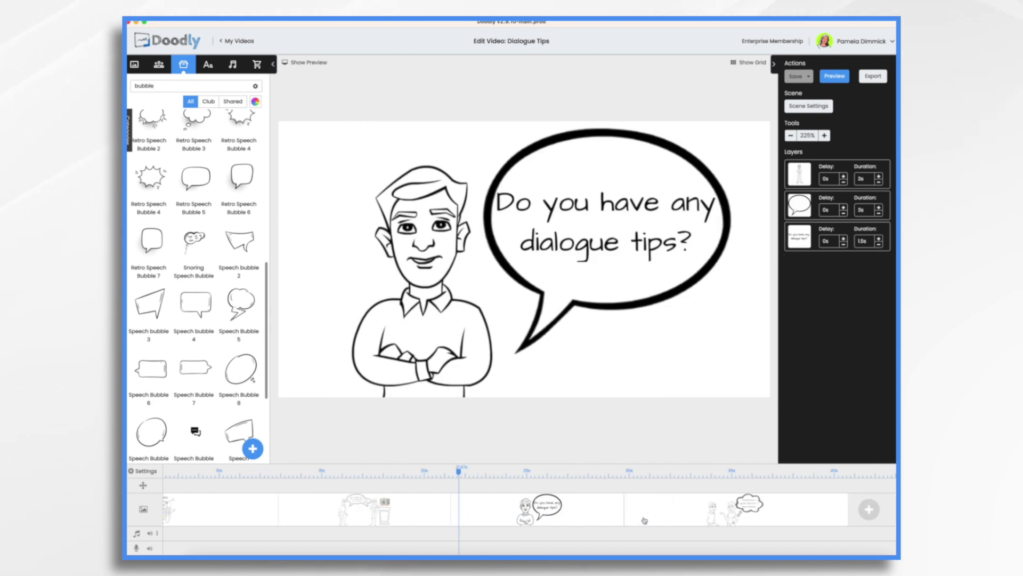
{"action": "left_click", "coordinate": [658, 516]}
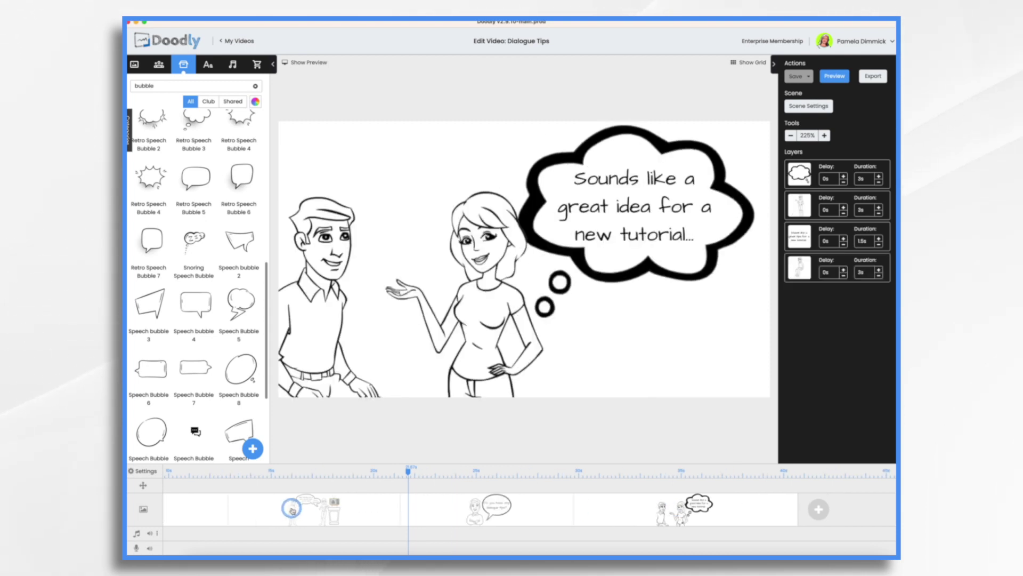
{"action": "scroll", "coordinate": [292, 507], "scroll_direction": "left", "scroll_amount": 3}
- Preview the video through the final thought bubble, then return to the dialogue-tips scene
{"action": "left_click", "coordinate": [835, 75]}
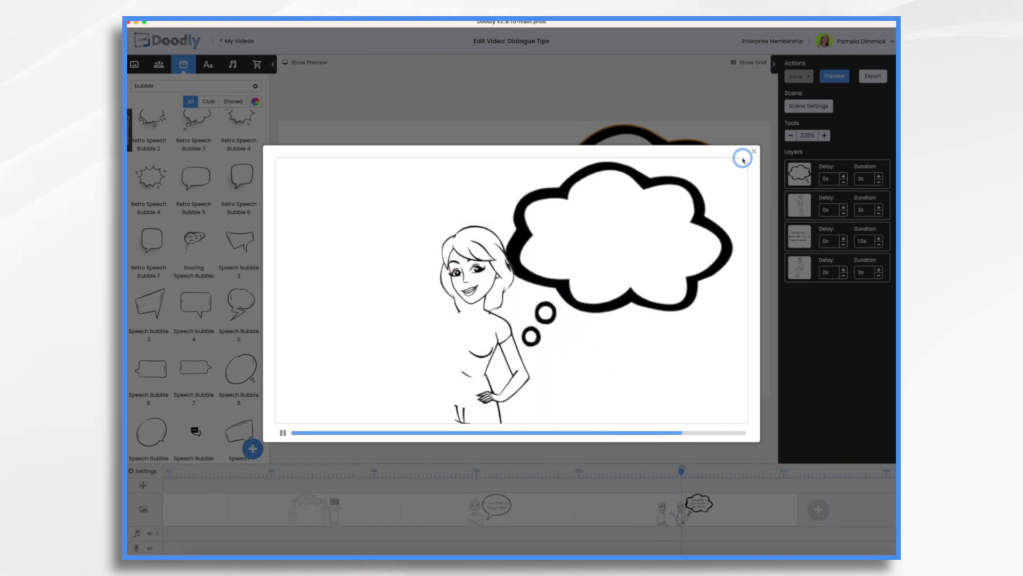
{"action": "left_click", "coordinate": [755, 151]}
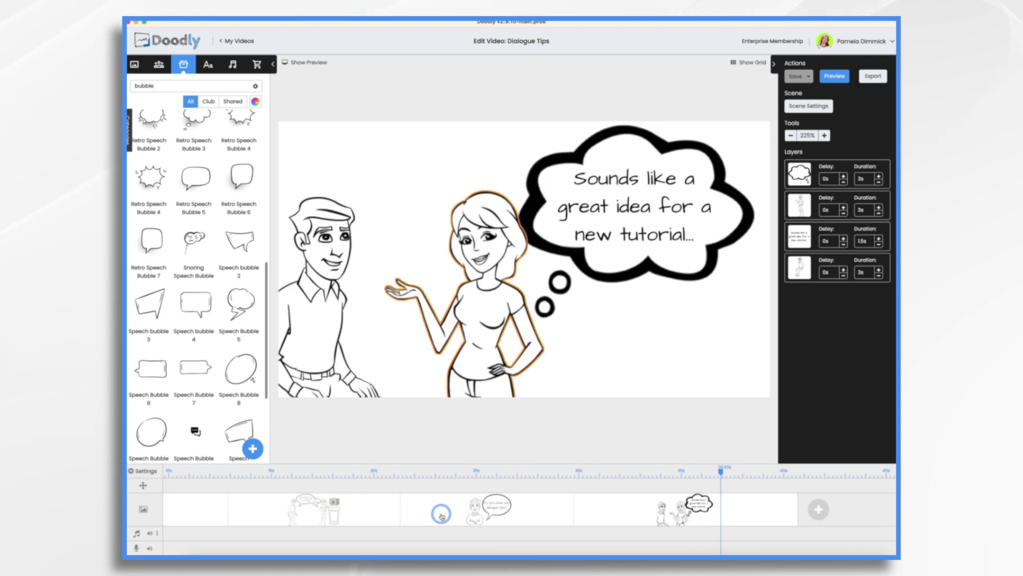
{"action": "left_click", "coordinate": [441, 515]}
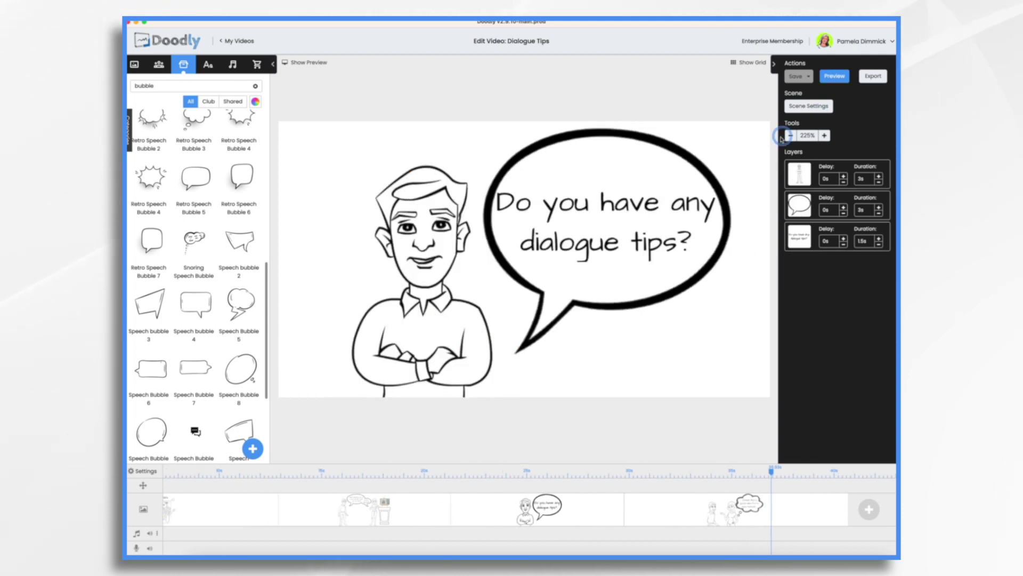
- Set the thought-bubble scene's exit animation to none, then return to the dialogue-tips scene
{"action": "left_click", "coordinate": [809, 105]}
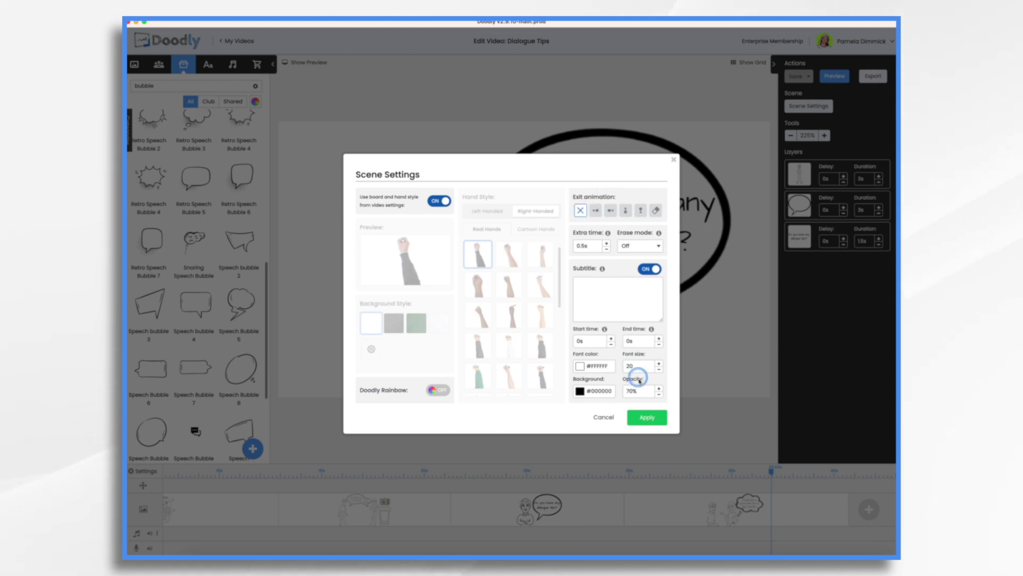
{"action": "left_click", "coordinate": [647, 417]}
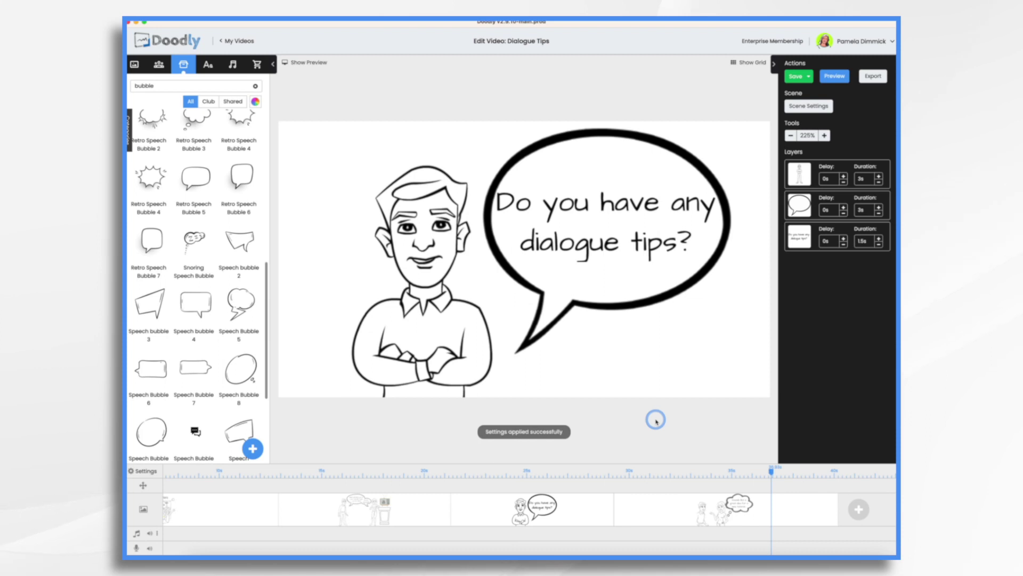
{"action": "left_click", "coordinate": [646, 510]}
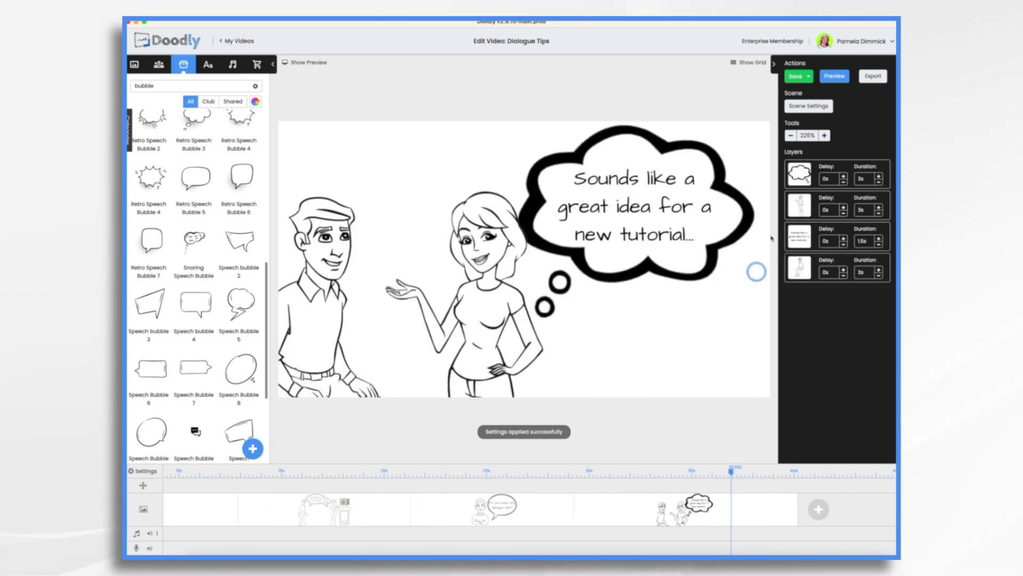
{"action": "left_click", "coordinate": [811, 106]}
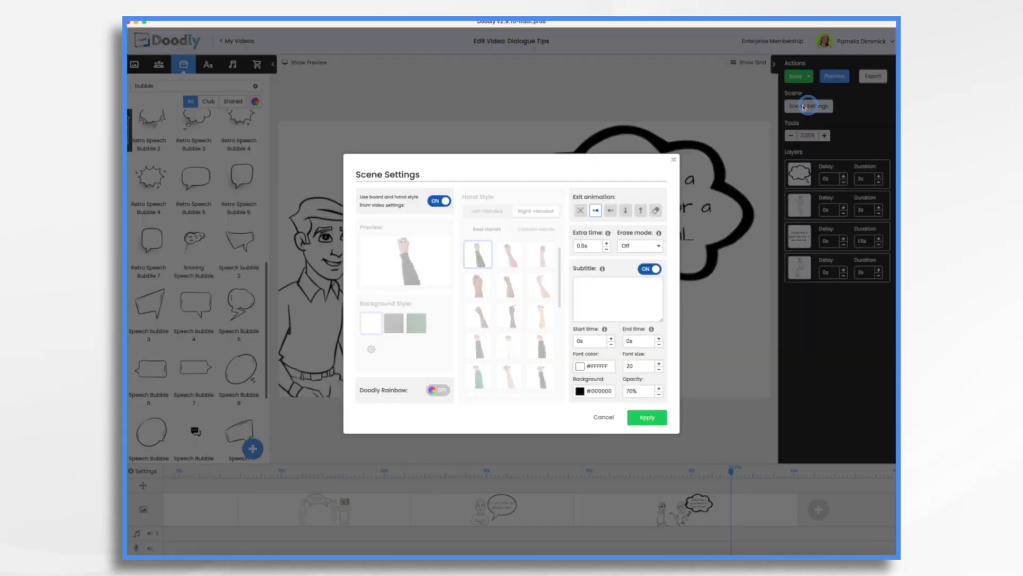
{"action": "left_click", "coordinate": [581, 210]}
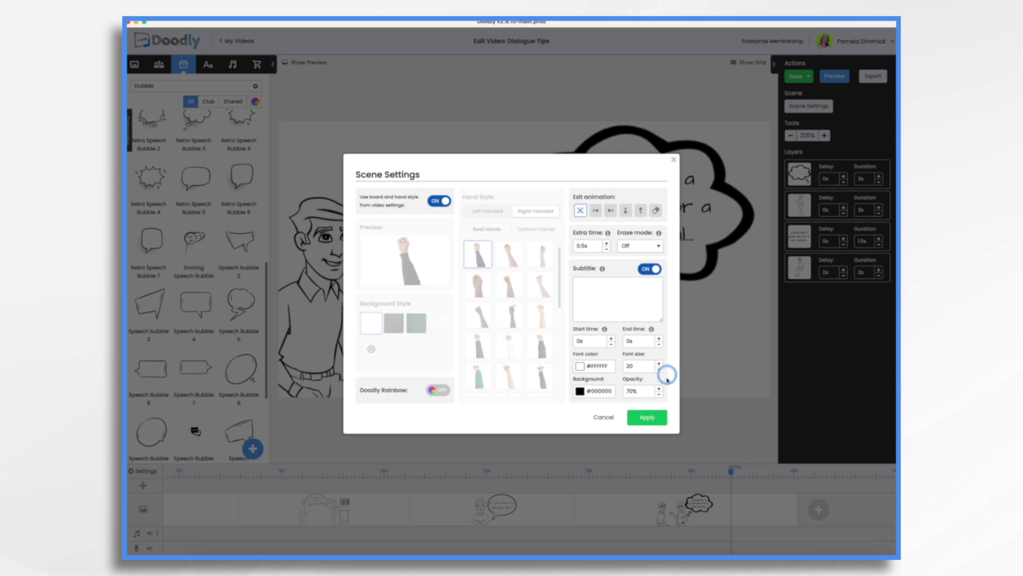
{"action": "left_click", "coordinate": [658, 423]}
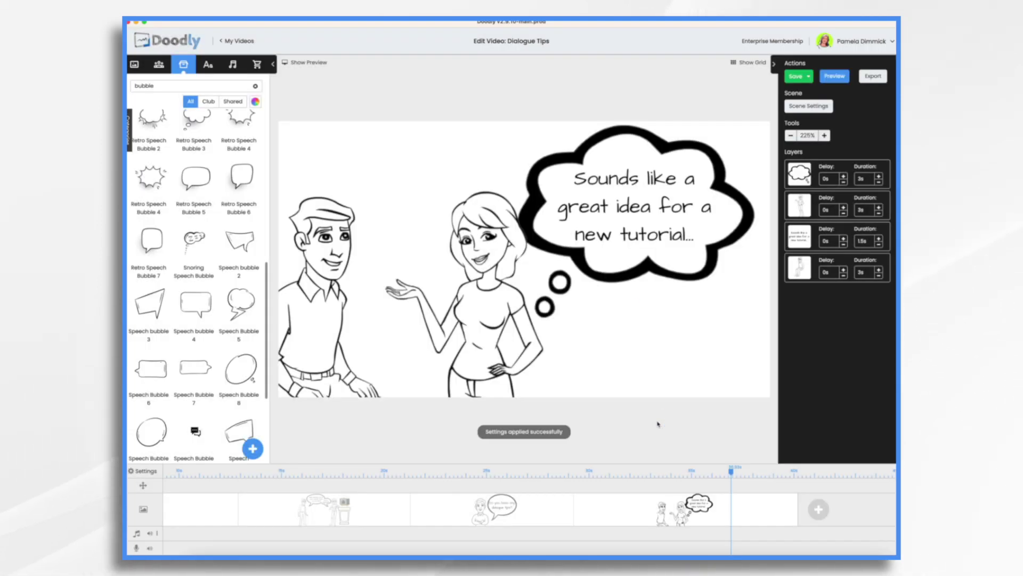
{"action": "left_click", "coordinate": [509, 502]}
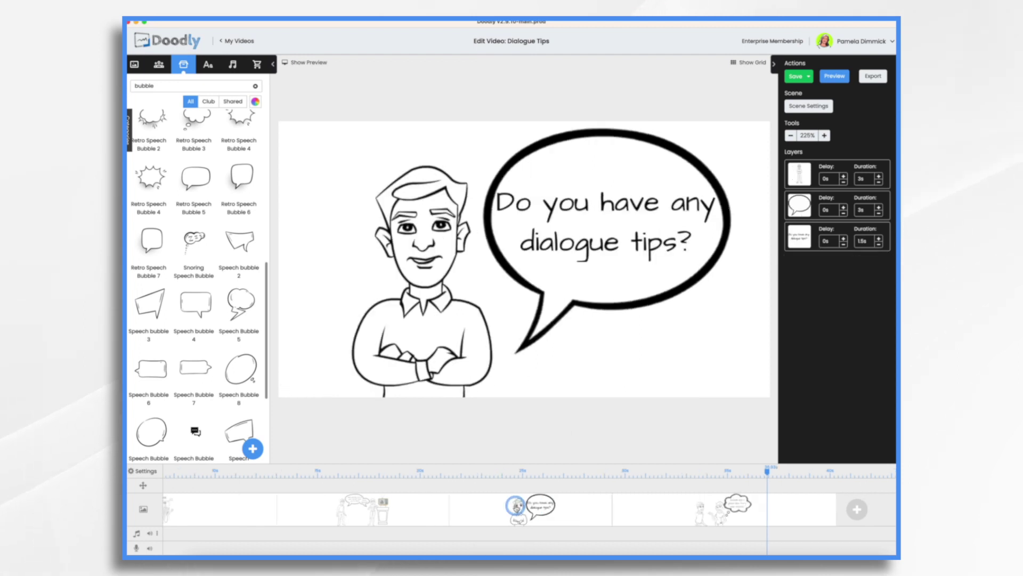
{"action": "left_click", "coordinate": [567, 143]}
{"action": "left_click", "coordinate": [893, 195]}
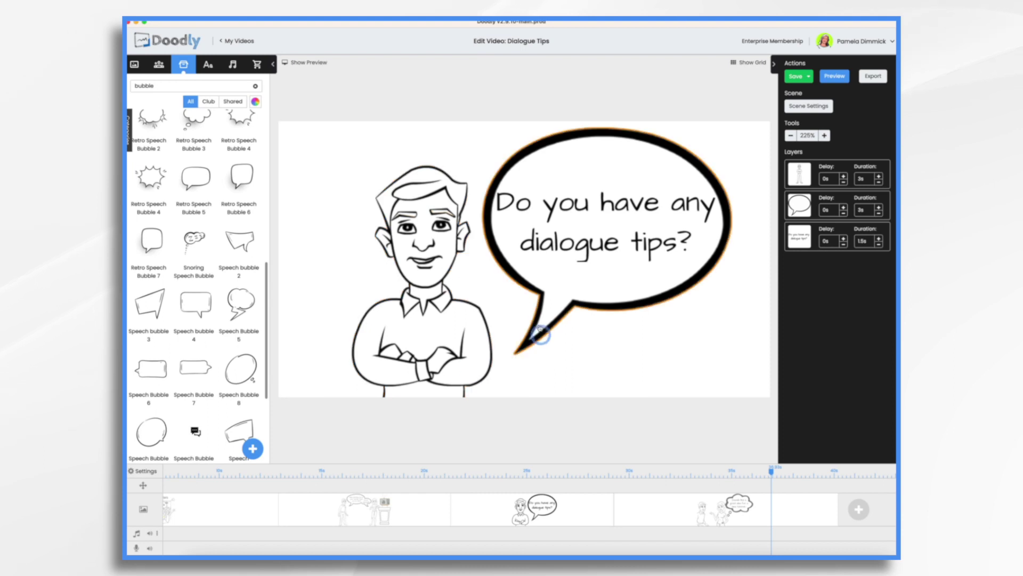
{"action": "left_click", "coordinate": [647, 279]}
{"action": "left_click", "coordinate": [556, 461]}
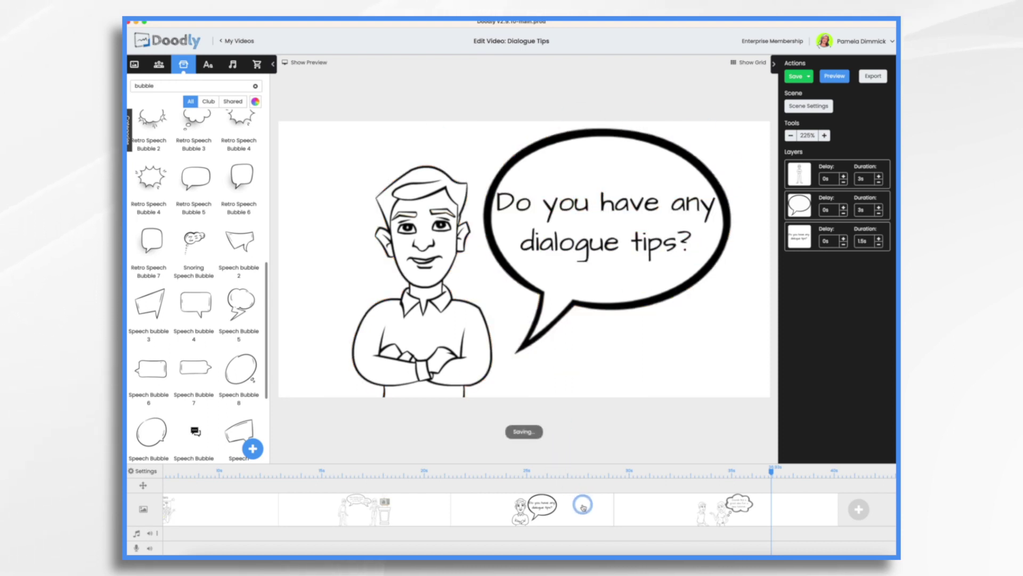
{"action": "right_click", "coordinate": [584, 507]}
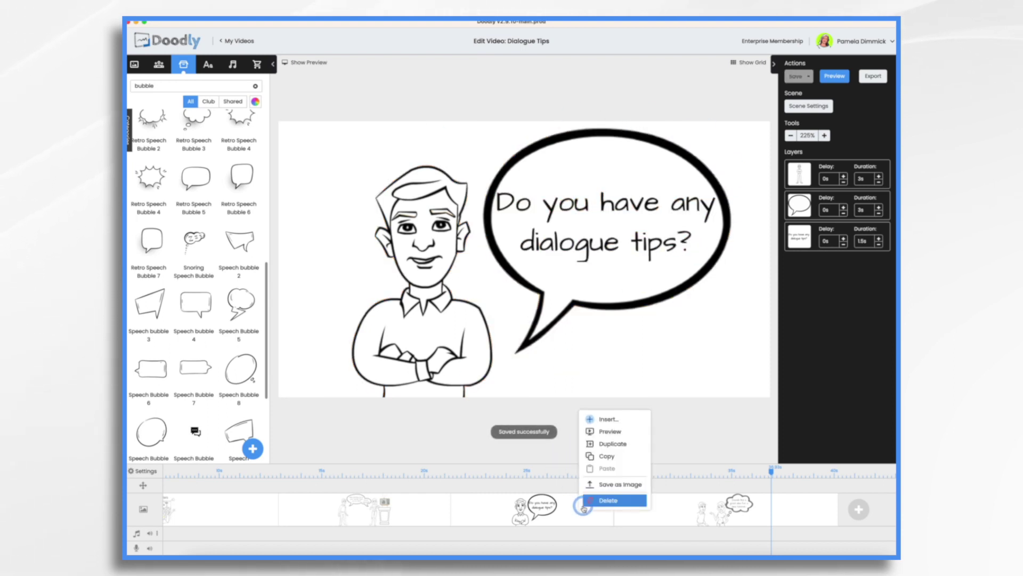
{"action": "left_click", "coordinate": [598, 433]}
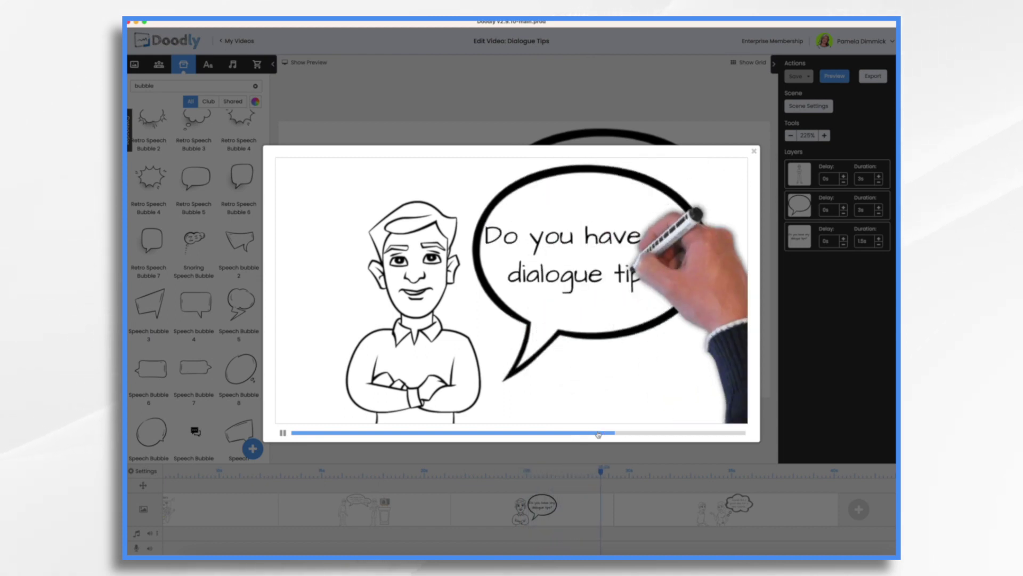
{"action": "left_click", "coordinate": [755, 152]}
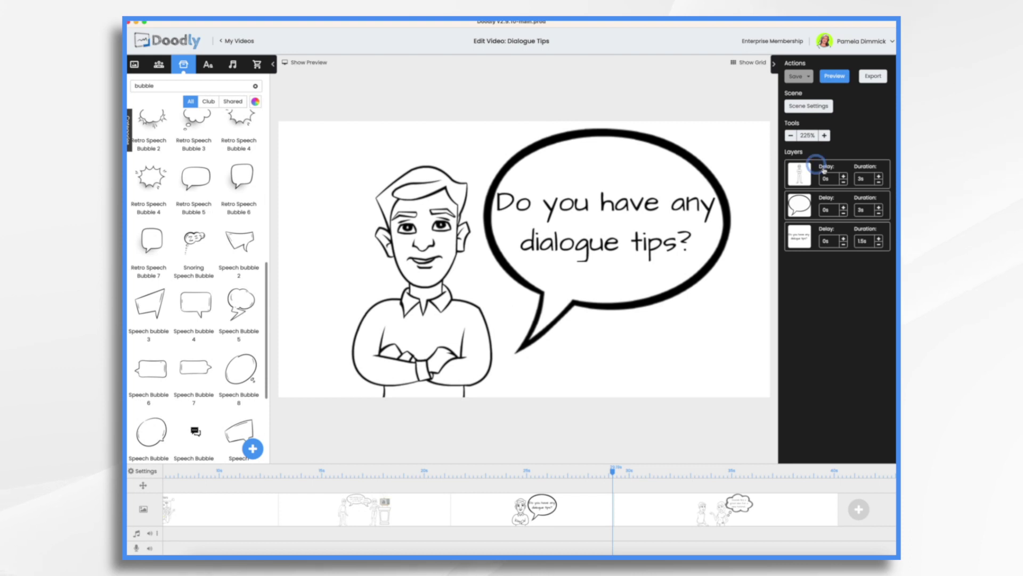
{"action": "left_click", "coordinate": [880, 183]}
- Set the dialogue-tips scene's draw durations: man 0s, speech bubble 1s, question text 3.5s
{"action": "left_click", "coordinate": [879, 183]}
{"action": "left_click", "coordinate": [880, 183]}
{"action": "left_click", "coordinate": [879, 183]}
{"action": "left_click", "coordinate": [880, 183]}
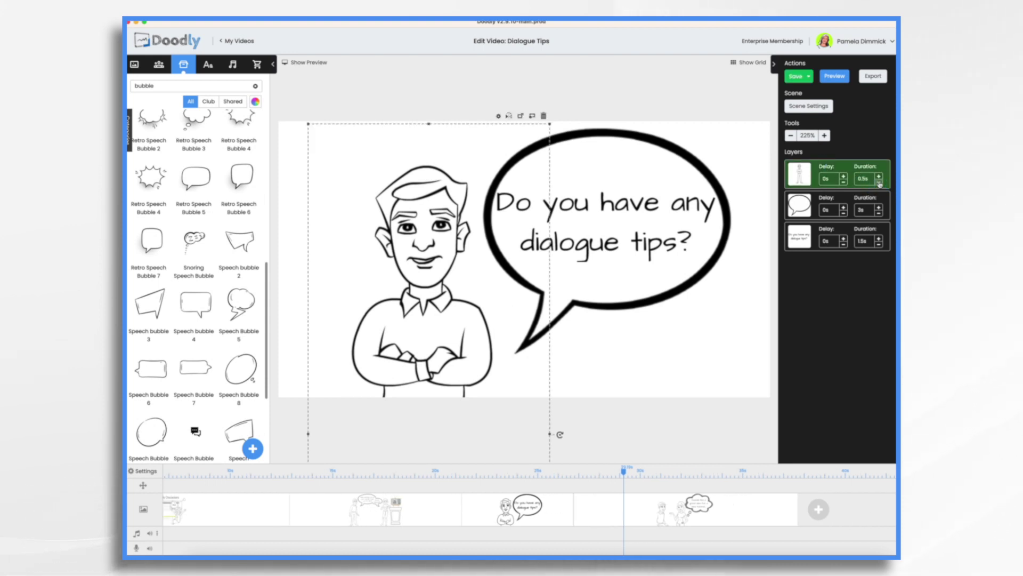
{"action": "left_click", "coordinate": [879, 183]}
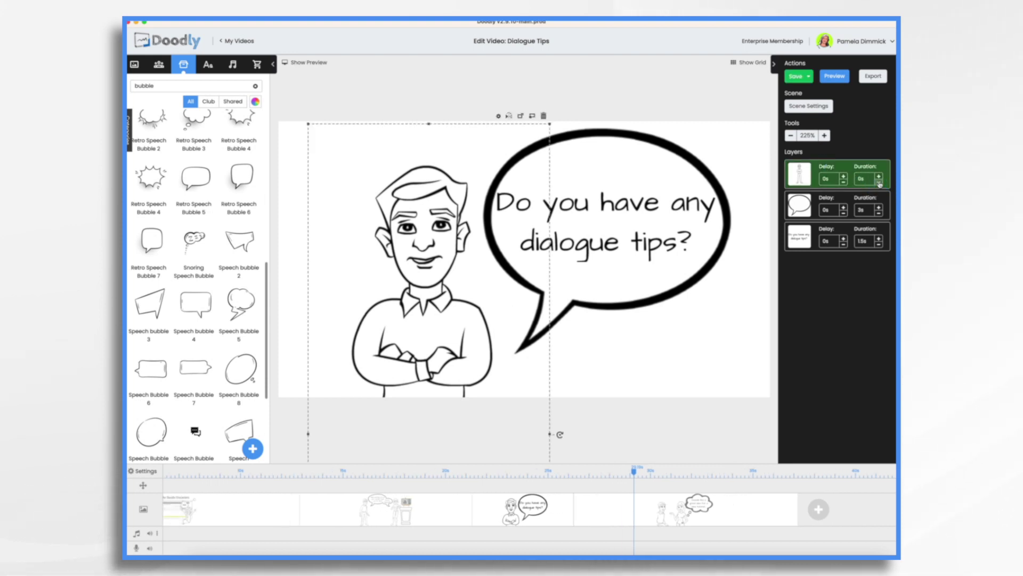
{"action": "left_click", "coordinate": [880, 214]}
{"action": "left_click", "coordinate": [879, 215]}
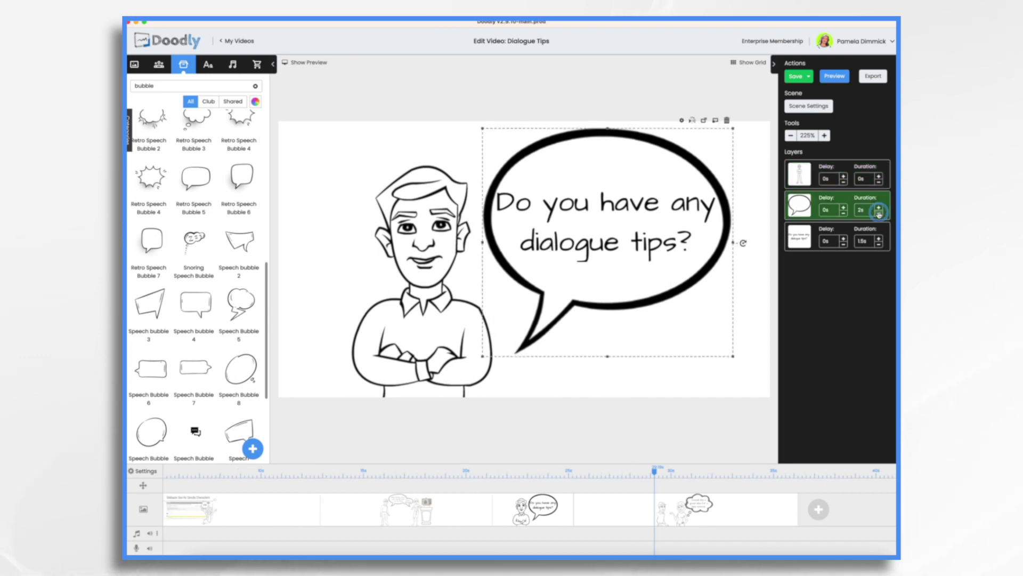
{"action": "left_click", "coordinate": [879, 214]}
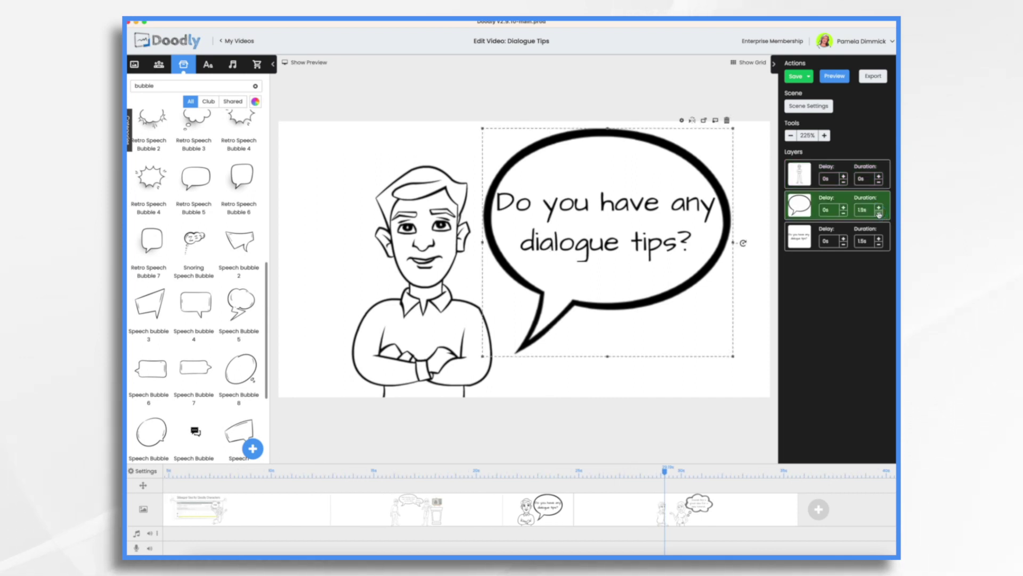
{"action": "left_click", "coordinate": [880, 215]}
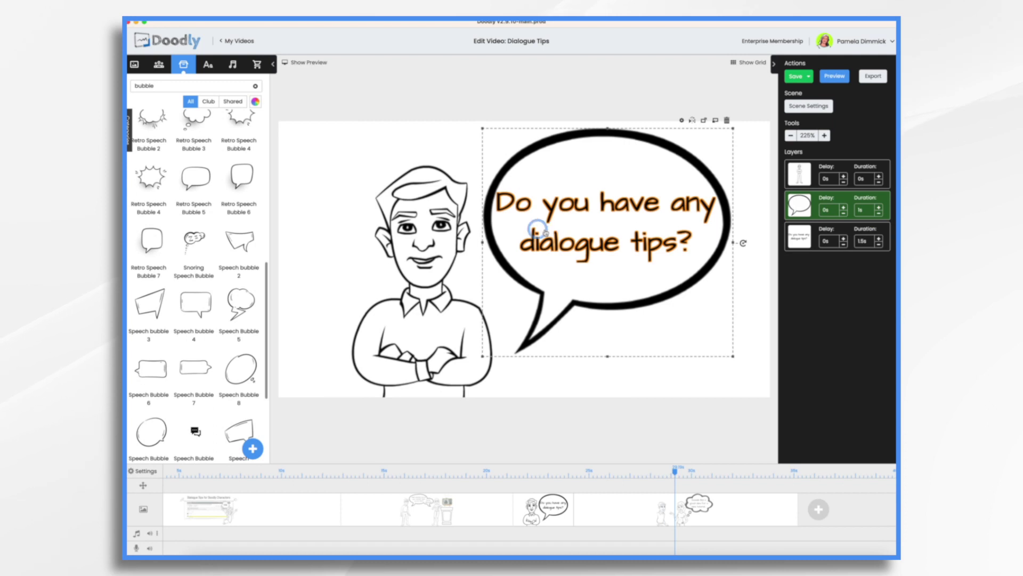
{"action": "left_click", "coordinate": [879, 238]}
{"action": "left_click", "coordinate": [880, 237]}
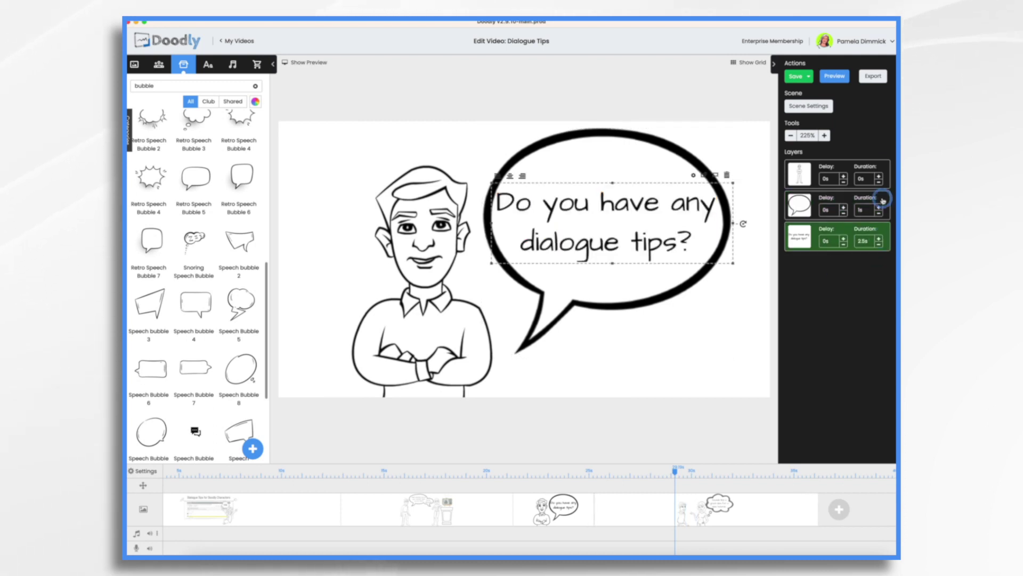
{"action": "left_click", "coordinate": [814, 105]}
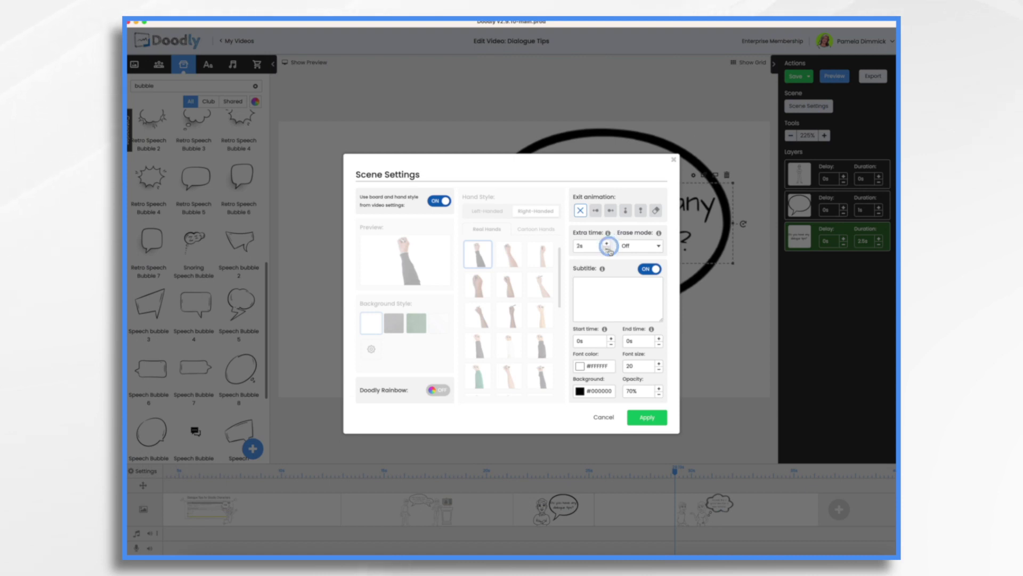
- Raise the tutorials scene's extra time from 1s to 2s and apply it
{"action": "left_click", "coordinate": [646, 418]}
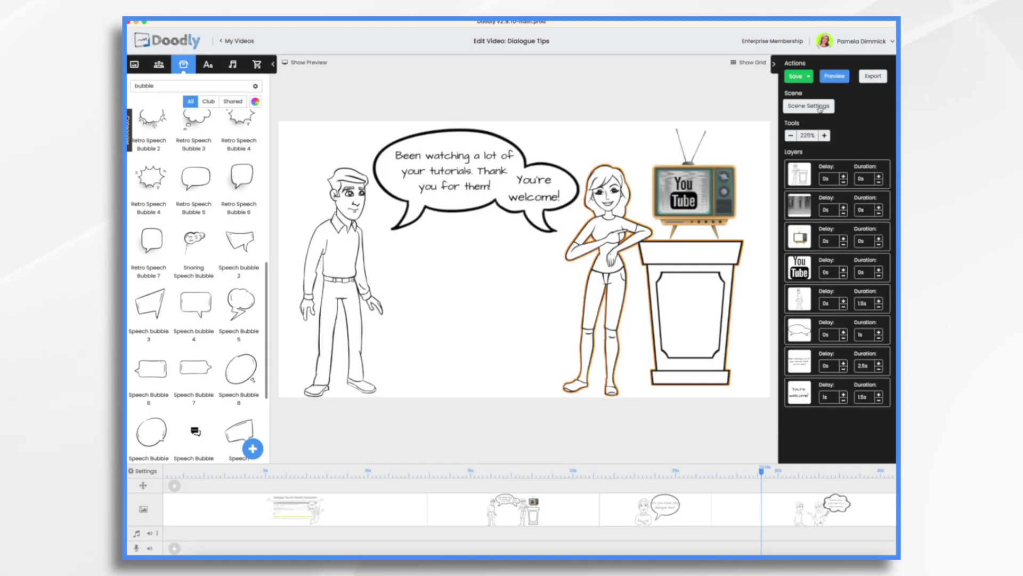
{"action": "left_click", "coordinate": [820, 107]}
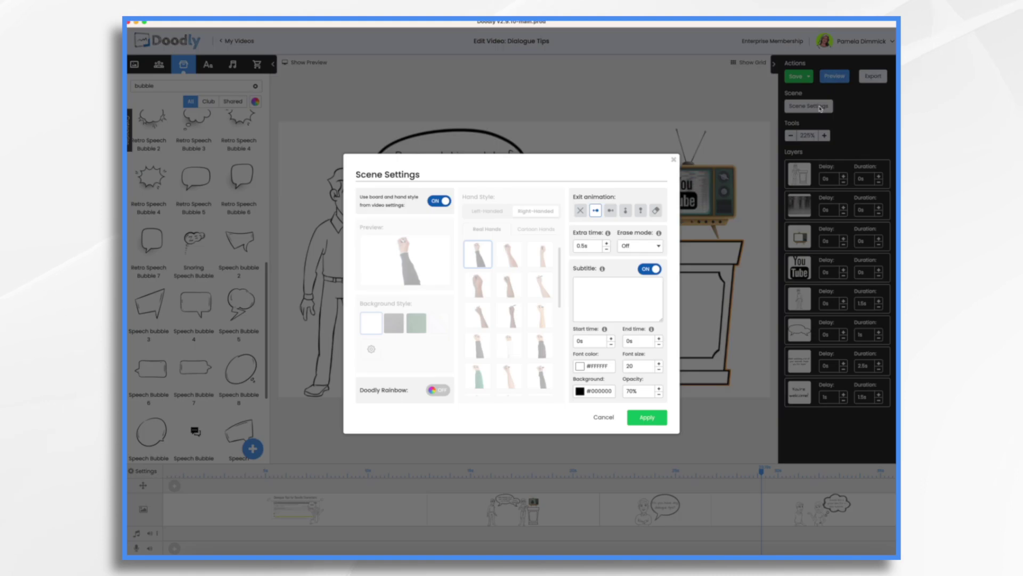
{"action": "left_click", "coordinate": [607, 243]}
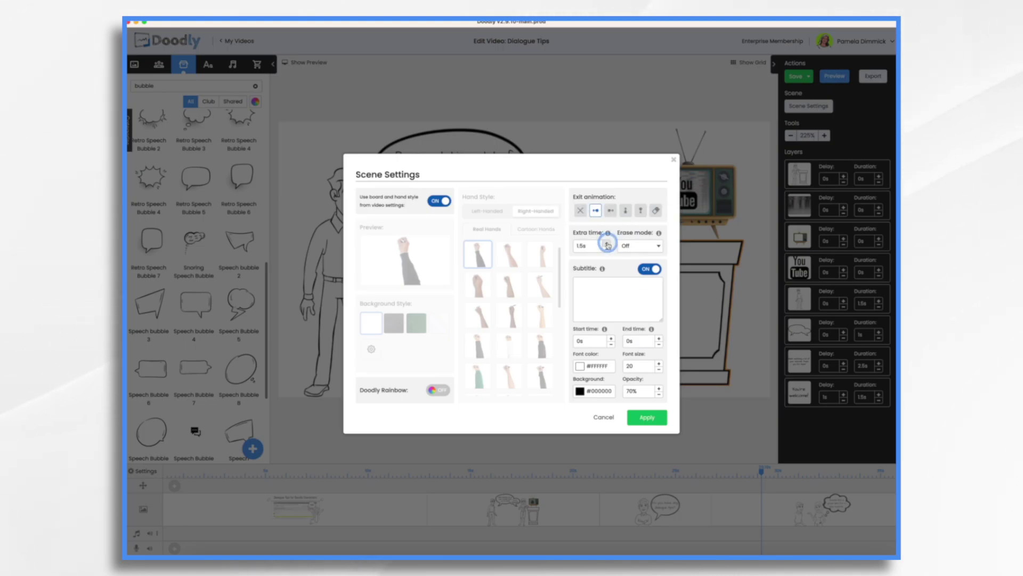
{"action": "left_click", "coordinate": [607, 243]}
{"action": "left_click", "coordinate": [647, 418]}
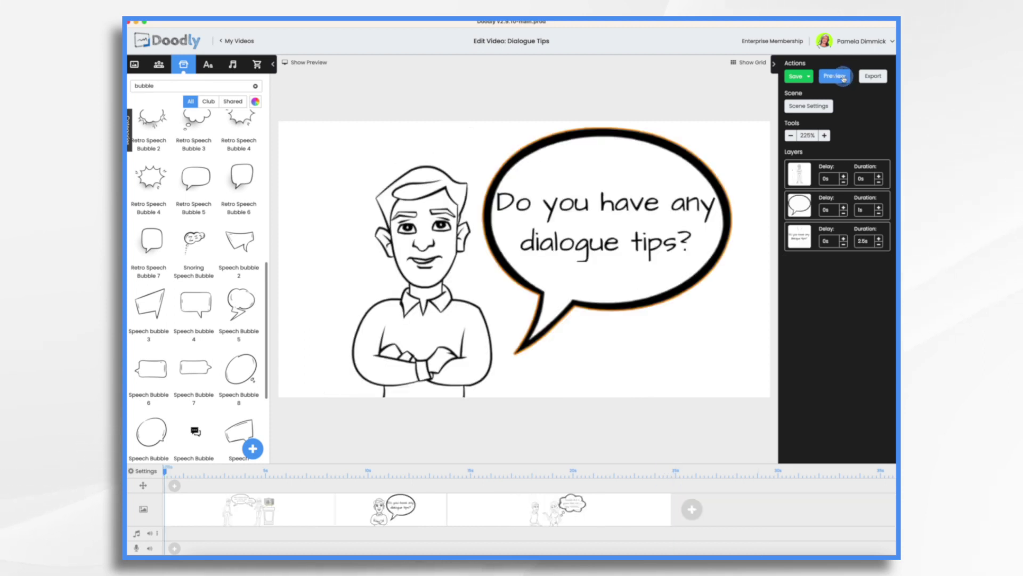
{"action": "left_click", "coordinate": [844, 78]}
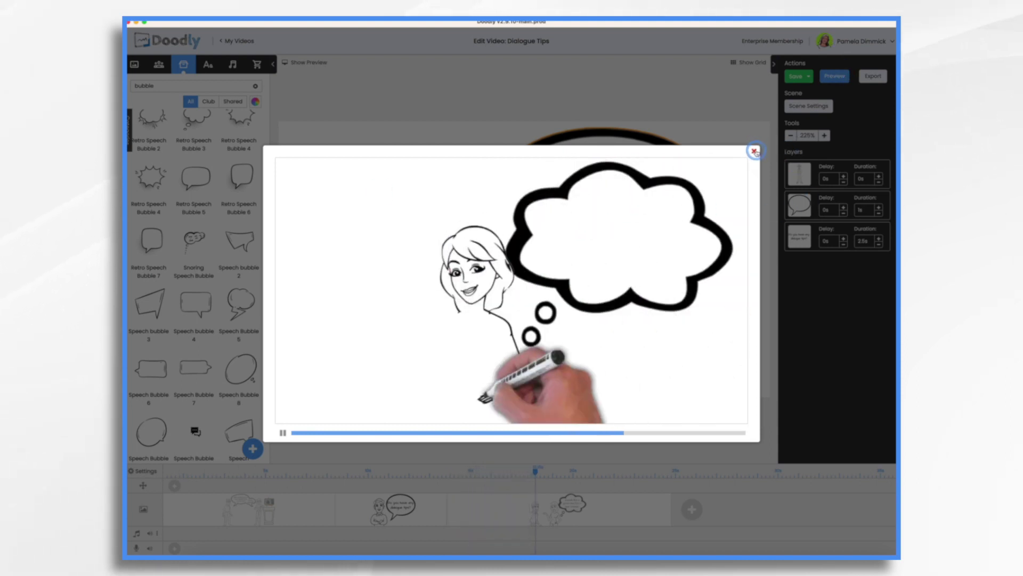
{"action": "left_click", "coordinate": [754, 152]}
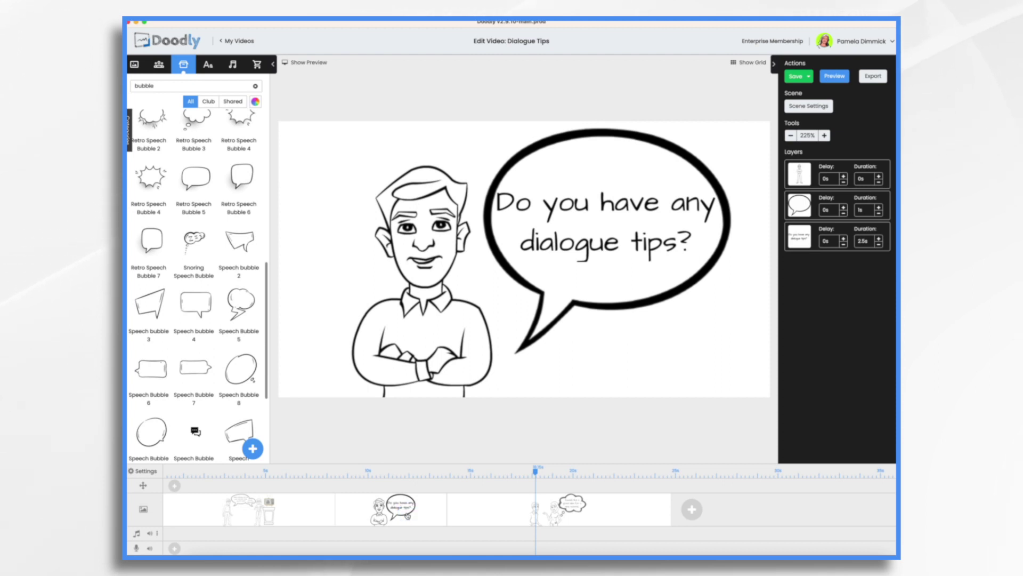
{"action": "left_click", "coordinate": [439, 511]}
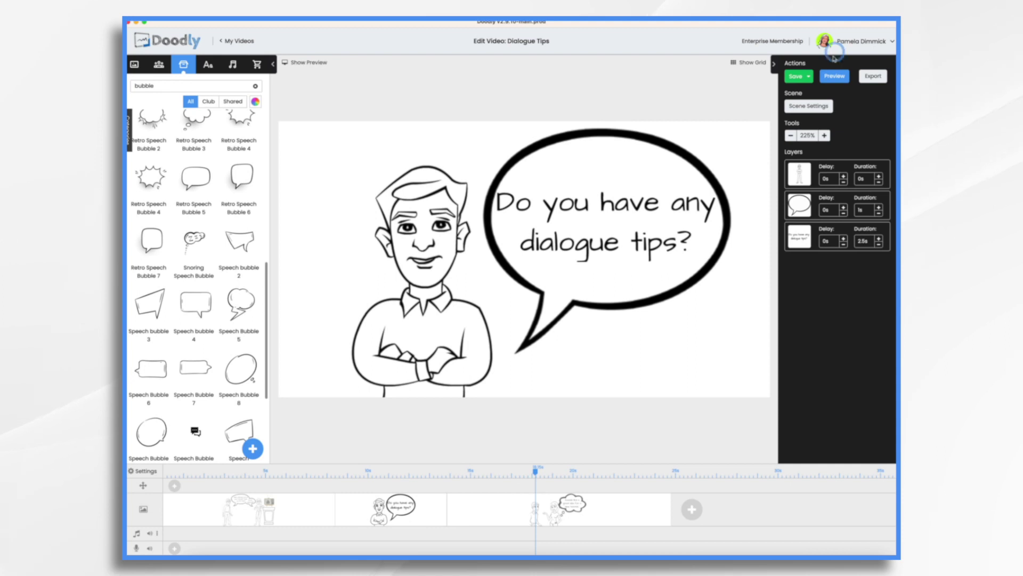
- Cut the dialogue-tips scene's extra time to 1s, then open the thought-bubble scene
{"action": "left_click", "coordinate": [827, 108]}
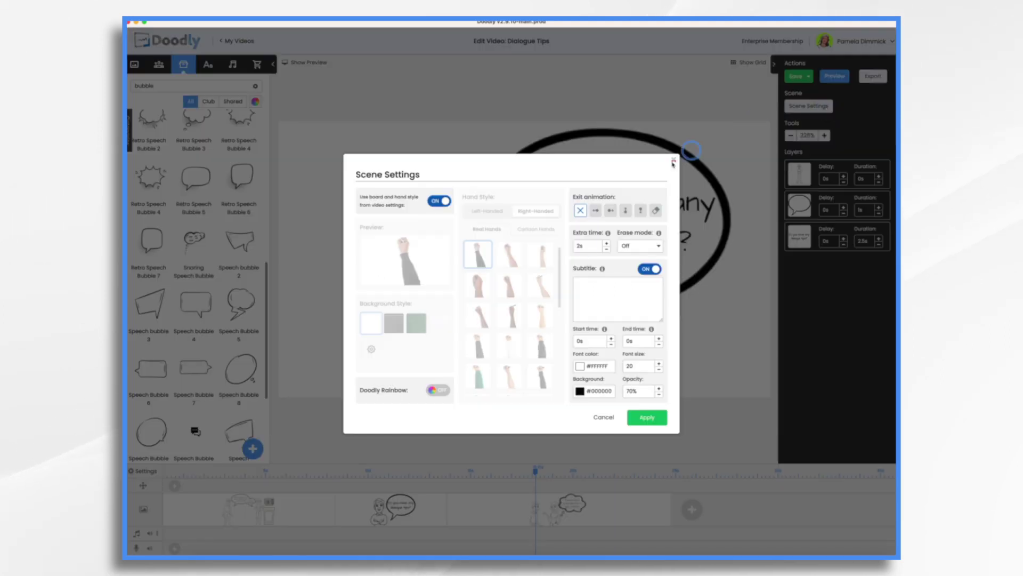
{"action": "left_click", "coordinate": [597, 268]}
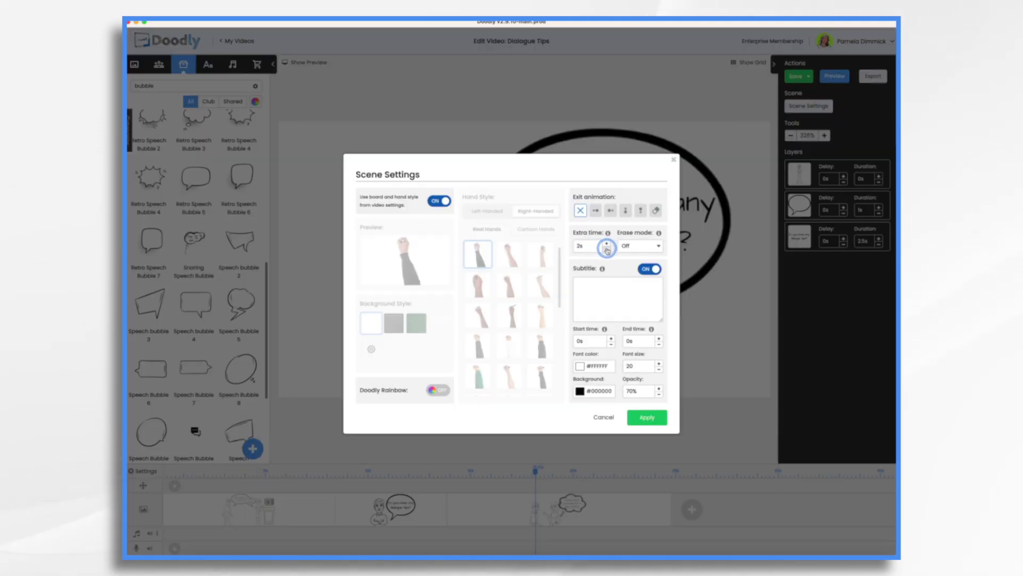
{"action": "left_click", "coordinate": [655, 422]}
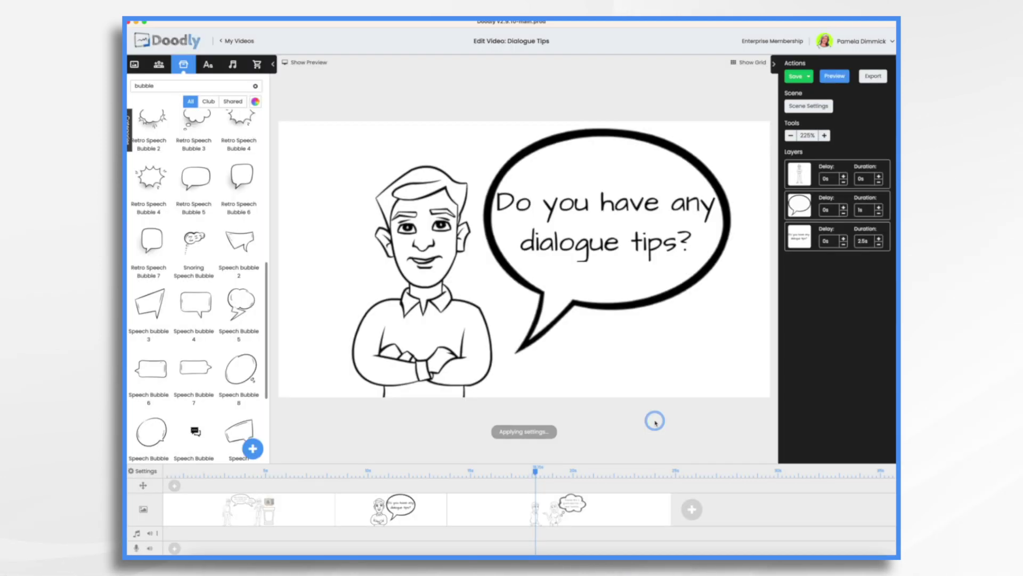
{"action": "left_click", "coordinate": [634, 467]}
{"action": "left_click", "coordinate": [557, 510]}
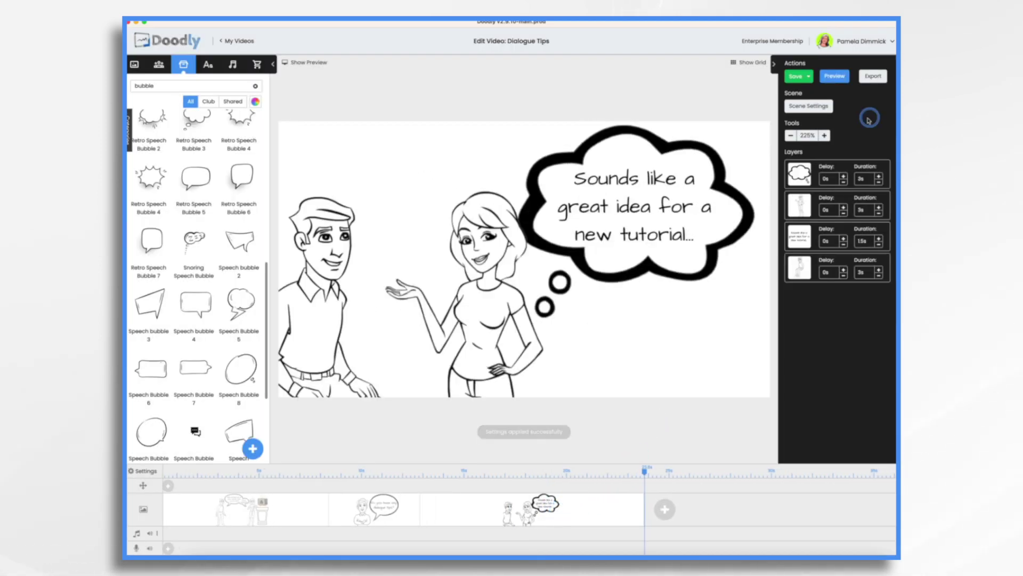
- Move the man to the top of the layer order and set his draw duration to 0s
{"action": "left_click", "coordinate": [808, 180]}
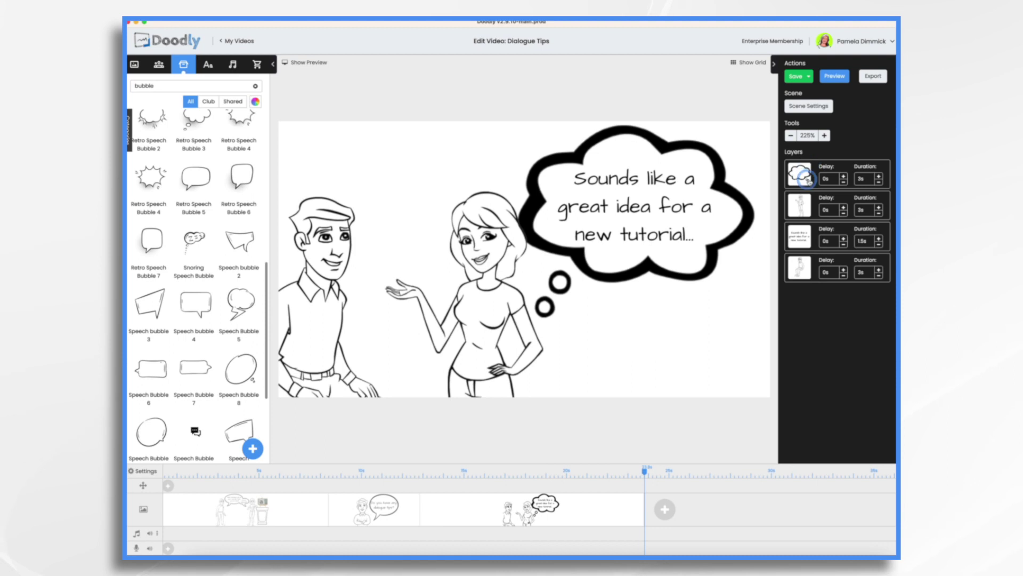
{"action": "left_click", "coordinate": [872, 182]}
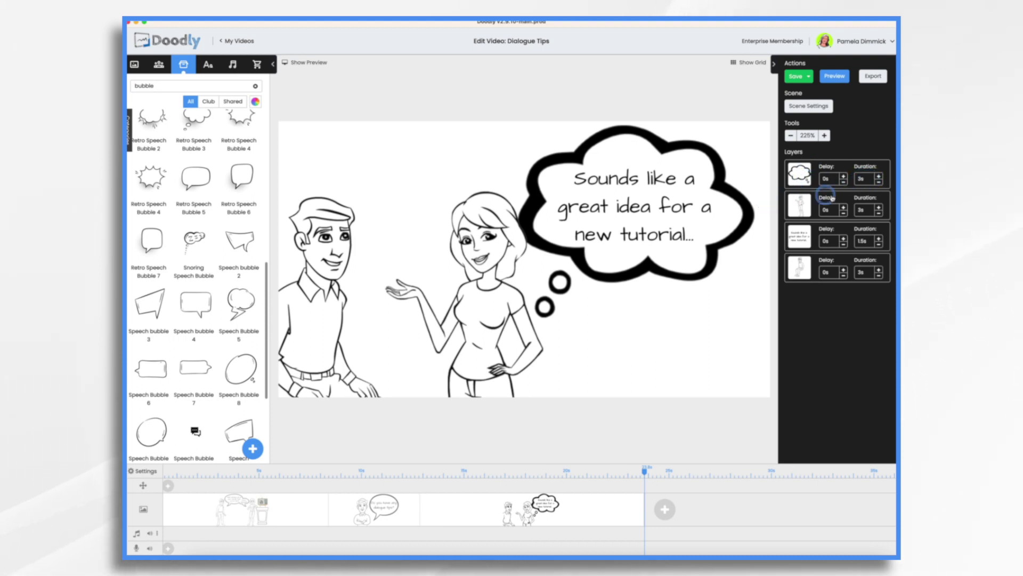
{"action": "left_click", "coordinate": [873, 211]}
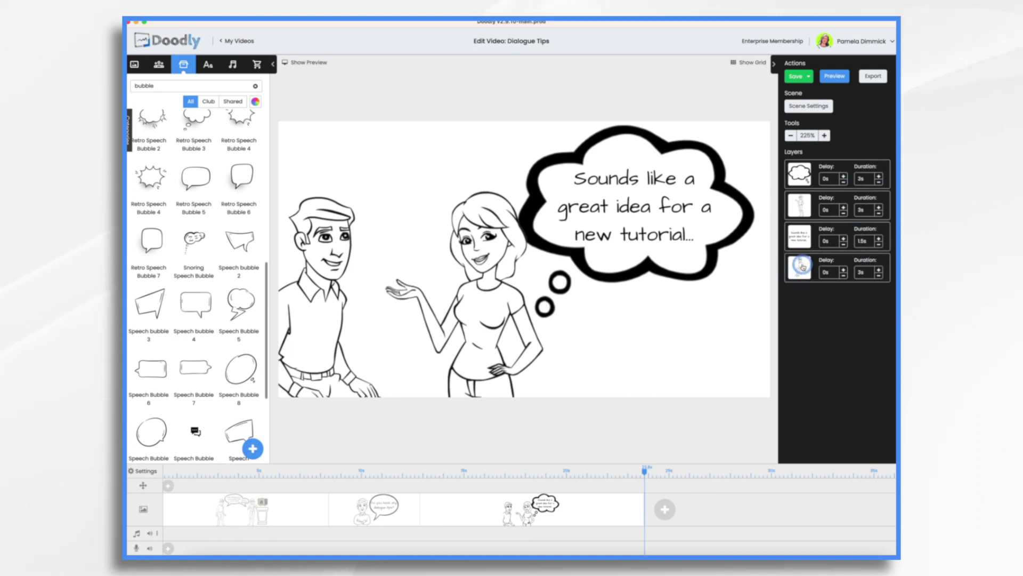
{"action": "left_click_drag", "start_coordinate": [801, 265], "coordinate": [804, 176]}
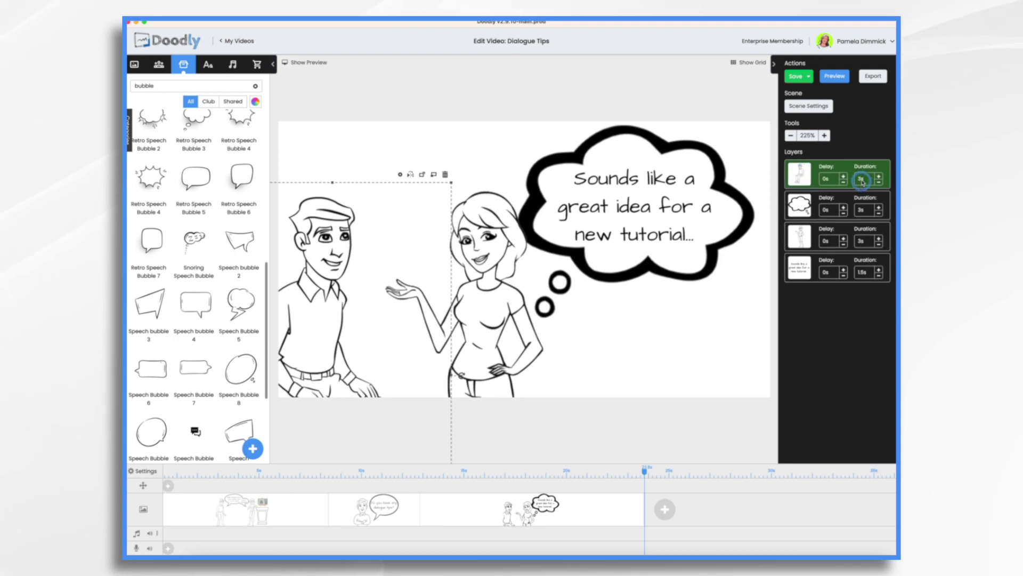
{"action": "left_click", "coordinate": [879, 182]}
{"action": "left_click", "coordinate": [880, 182]}
{"action": "left_click", "coordinate": [879, 182]}
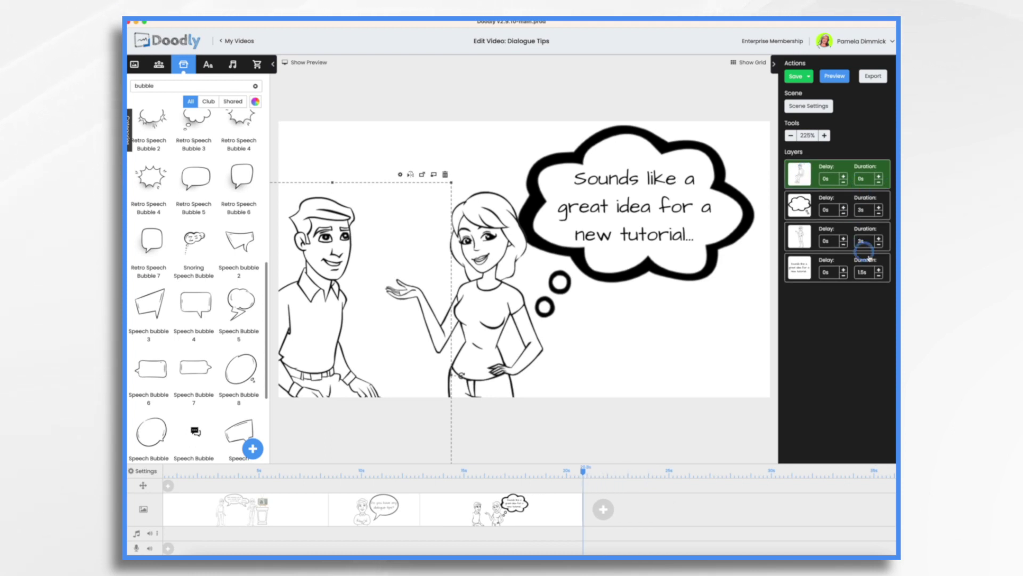
- Move the woman layer to second place and make her appear instantly
{"action": "left_click_drag", "start_coordinate": [797, 235], "coordinate": [799, 205]}
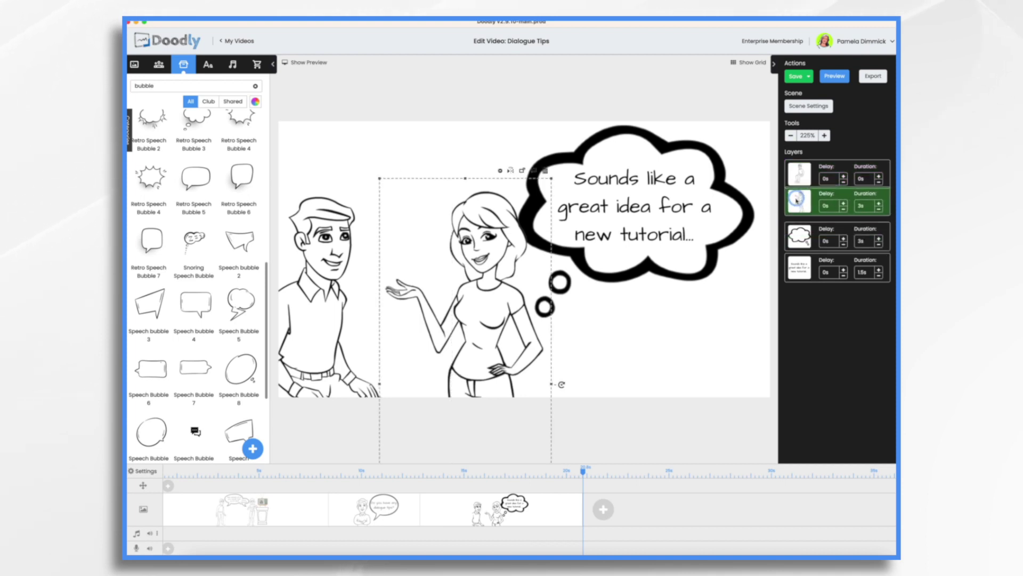
{"action": "left_click", "coordinate": [879, 213]}
{"action": "left_click", "coordinate": [879, 212]}
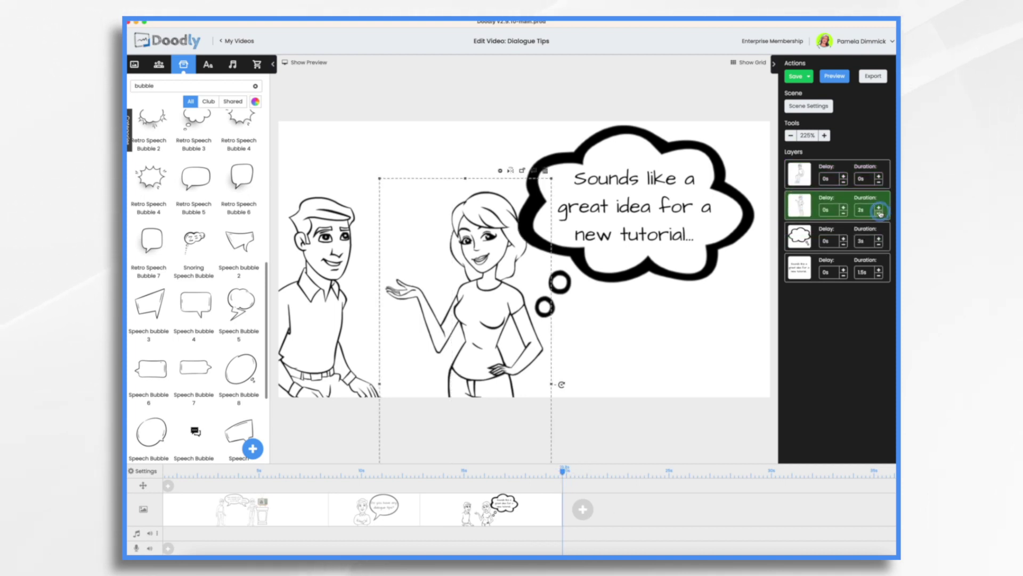
{"action": "left_click", "coordinate": [880, 213]}
{"action": "left_click", "coordinate": [879, 212]}
{"action": "left_click", "coordinate": [879, 213]}
{"action": "left_click", "coordinate": [880, 212]}
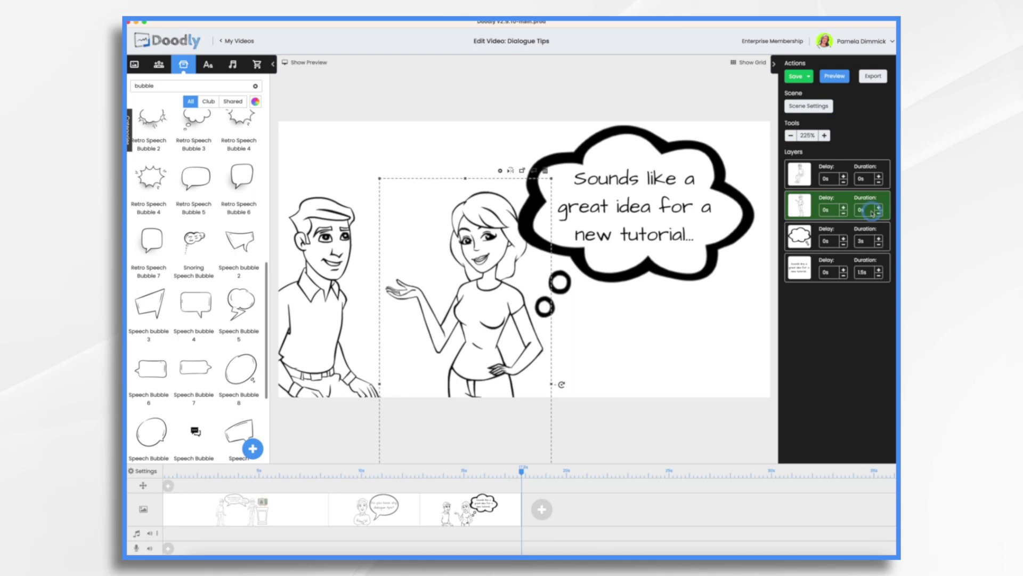
- Set the thought bubble to draw in 1s and its text in 4s
{"action": "left_click", "coordinate": [879, 245]}
{"action": "left_click", "coordinate": [879, 245]}
{"action": "left_click", "coordinate": [879, 245]}
{"action": "left_click", "coordinate": [880, 245]}
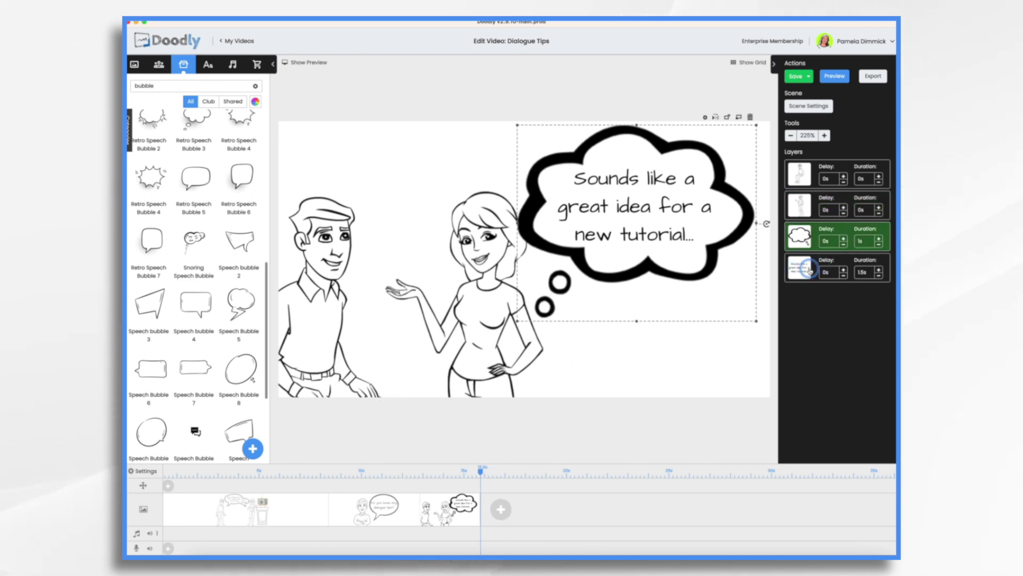
{"action": "left_click", "coordinate": [880, 269]}
{"action": "left_click", "coordinate": [880, 269]}
{"action": "left_click", "coordinate": [879, 269]}
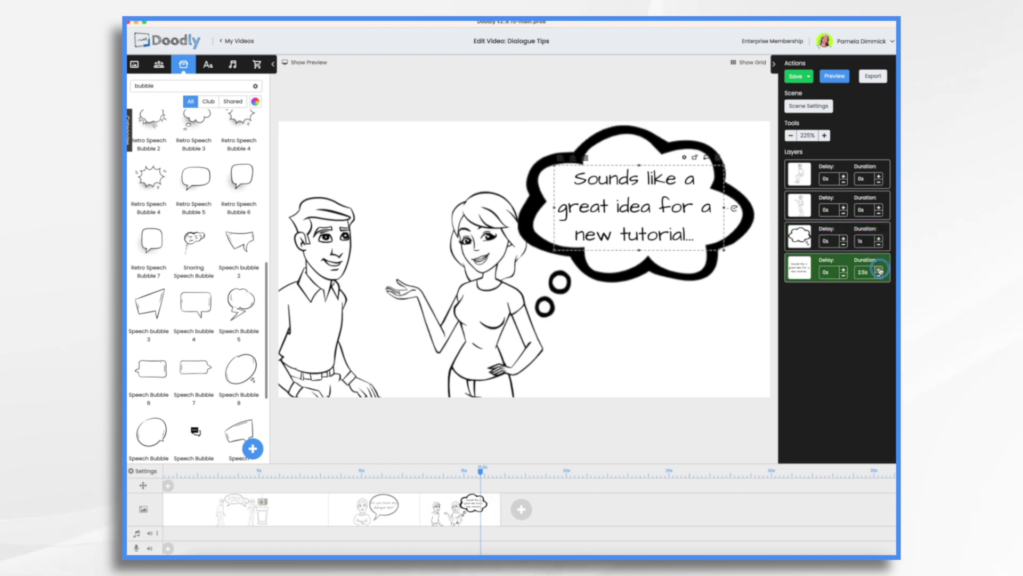
{"action": "left_click", "coordinate": [879, 269]}
{"action": "left_click", "coordinate": [879, 269]}
{"action": "left_click", "coordinate": [879, 269]}
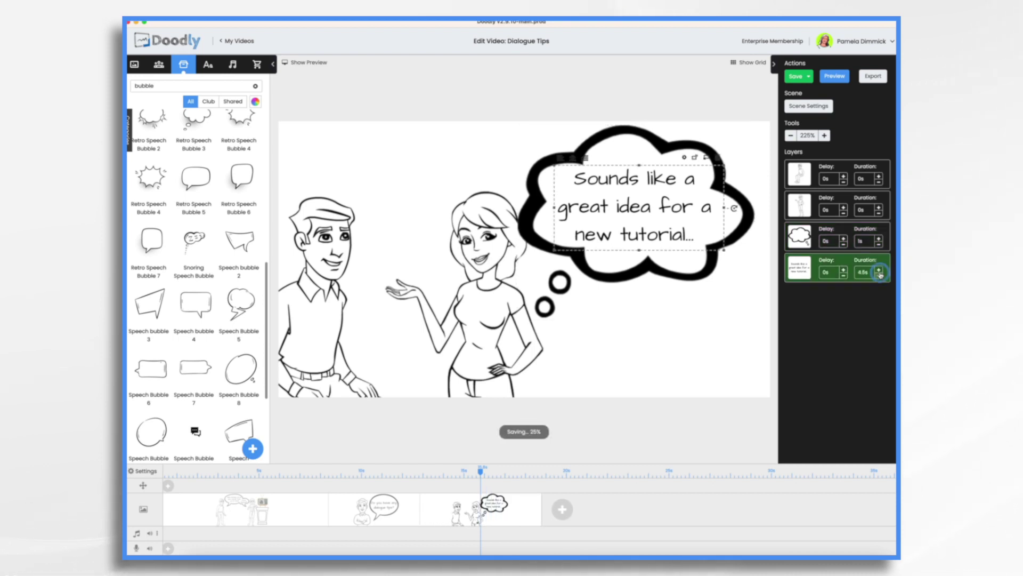
{"action": "left_click", "coordinate": [879, 276]}
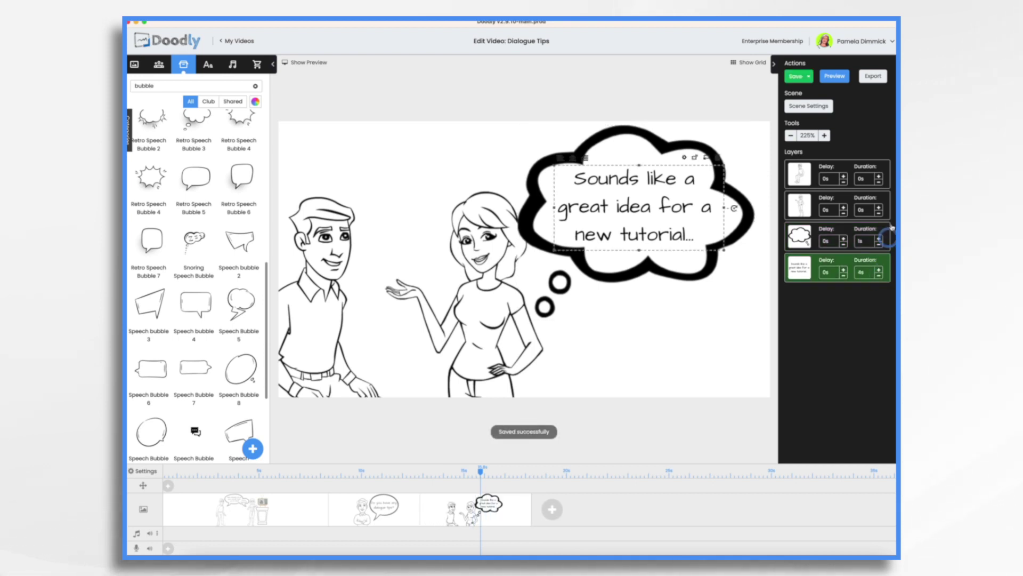
{"action": "left_click", "coordinate": [819, 106]}
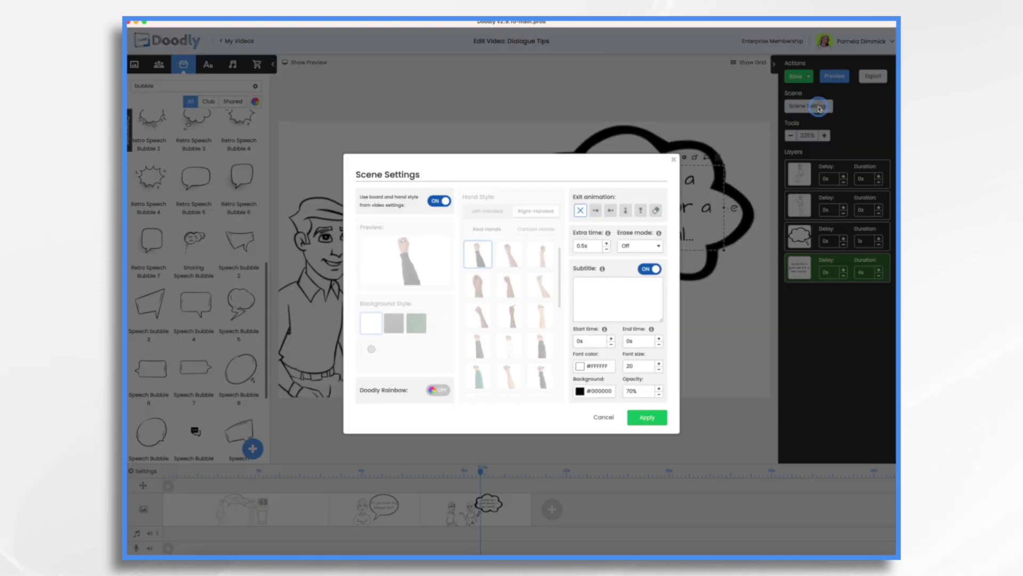
- Give the thought-bubble scene 4.5s of extra time and preview the result
{"action": "left_click", "coordinate": [606, 243]}
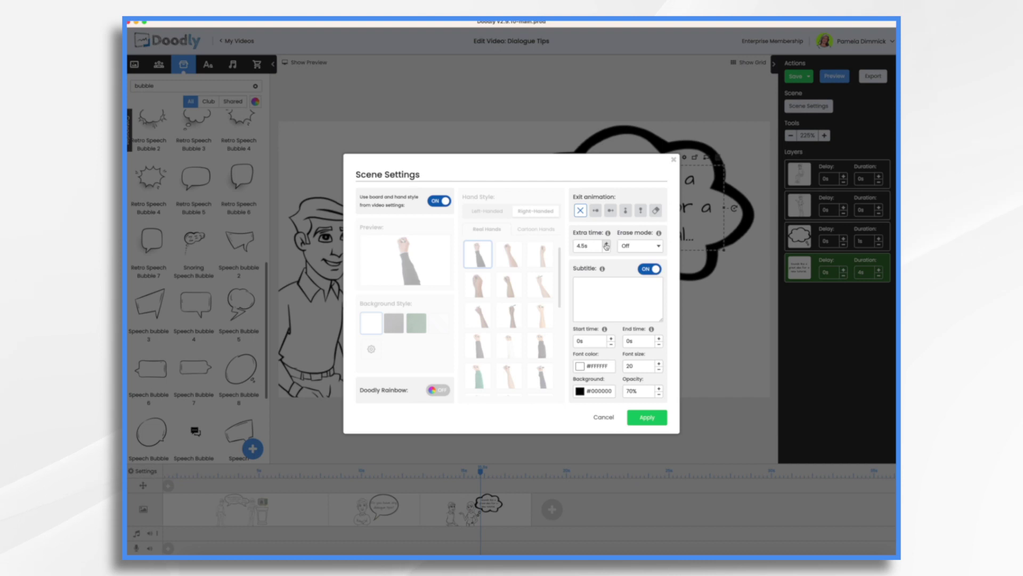
{"action": "left_click", "coordinate": [644, 422]}
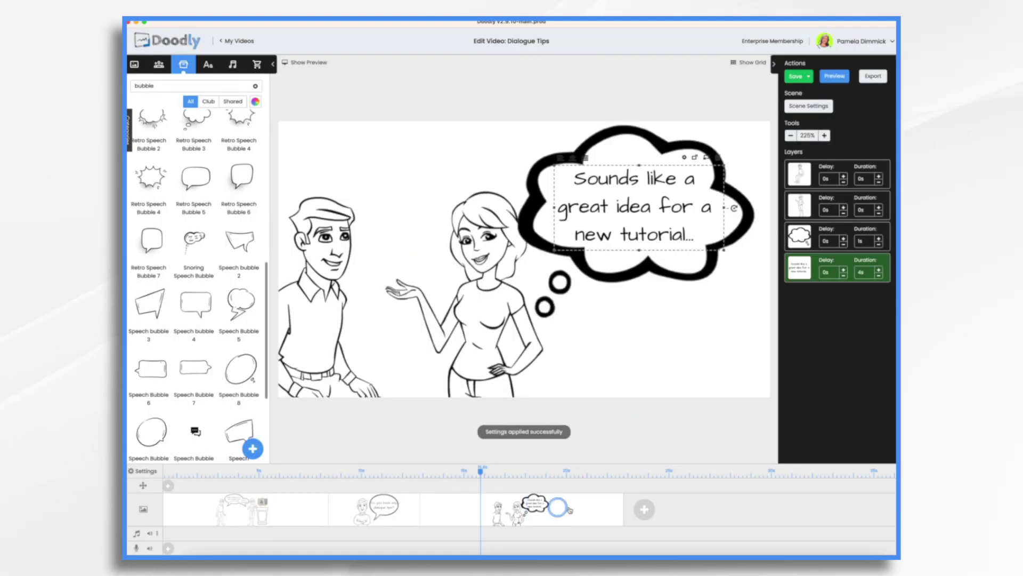
{"action": "left_click", "coordinate": [836, 78]}
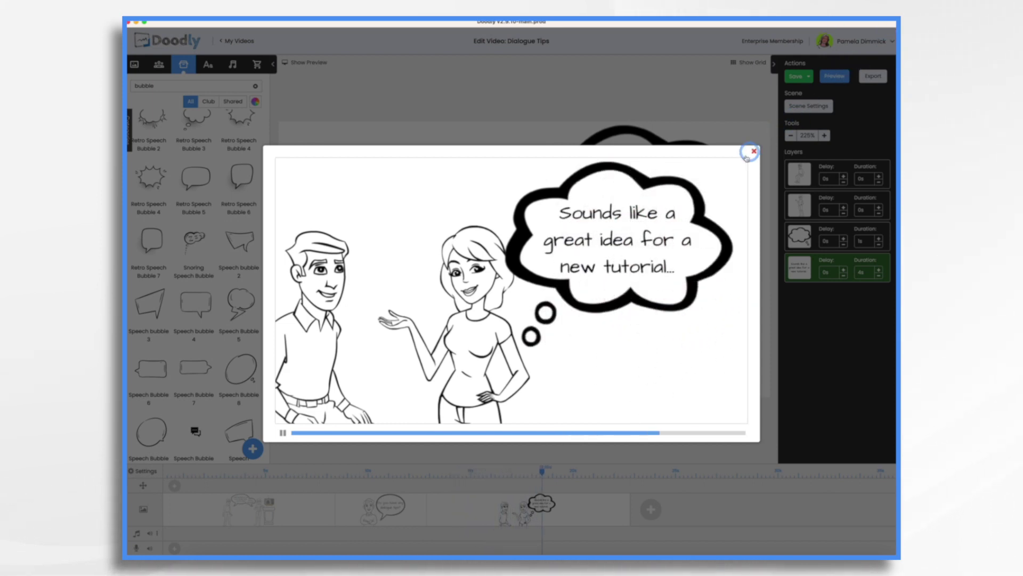
- After the preview, cut the thought-bubble text's duration from 4s to 3s and return to the first scene
{"action": "left_click", "coordinate": [754, 151]}
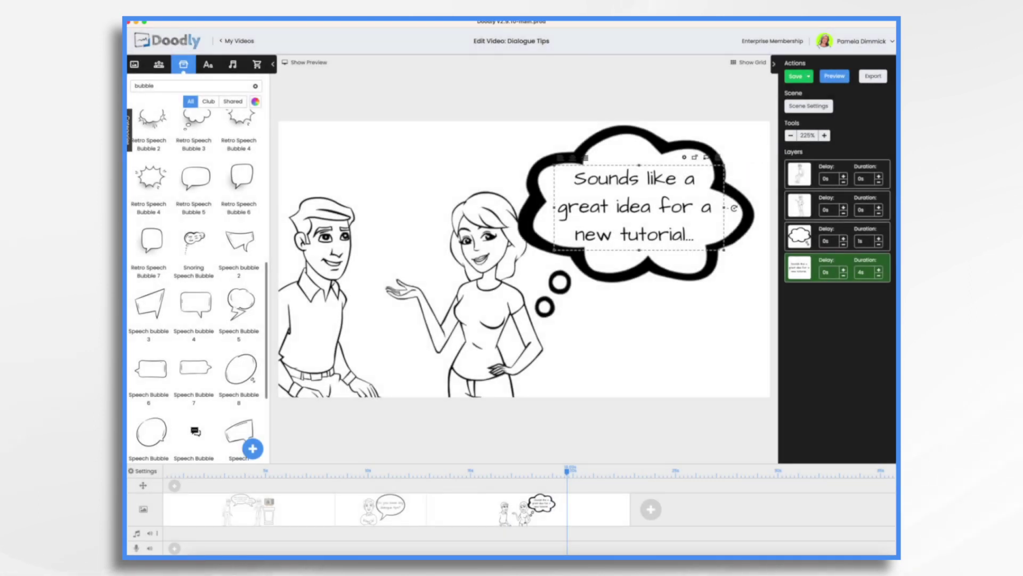
{"action": "left_click", "coordinate": [879, 275]}
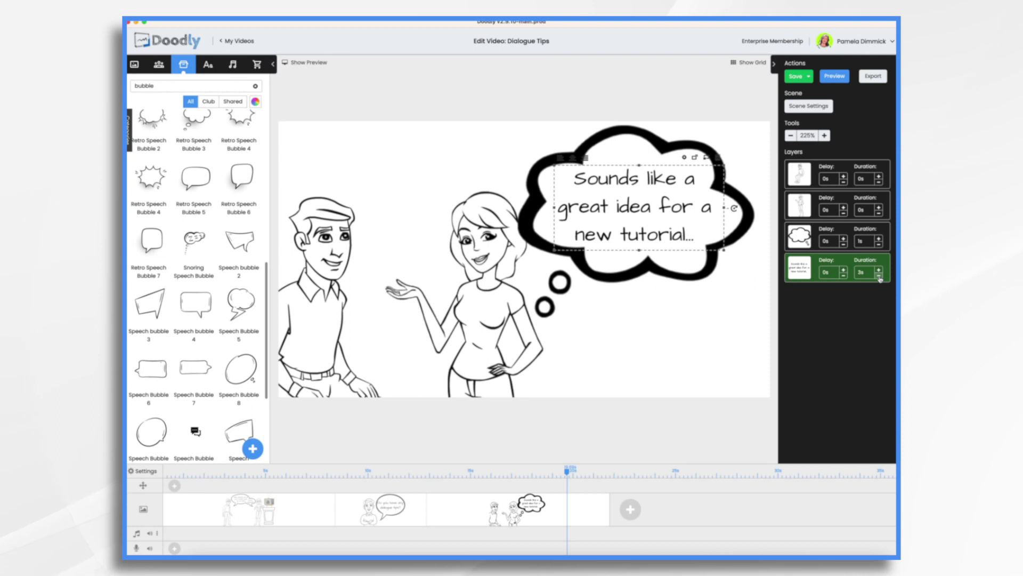
{"action": "left_click", "coordinate": [621, 359]}
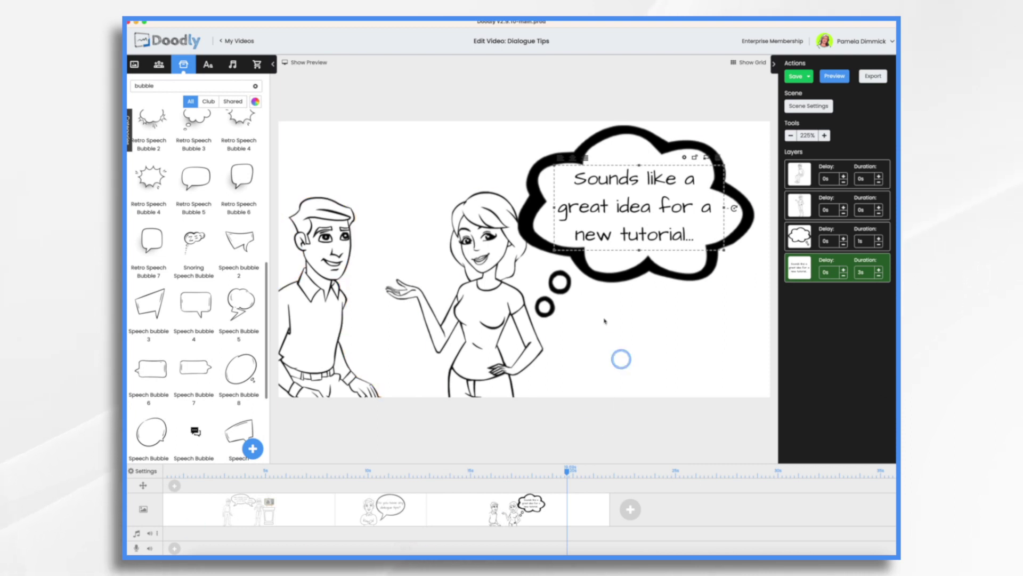
{"action": "left_click", "coordinate": [231, 486]}
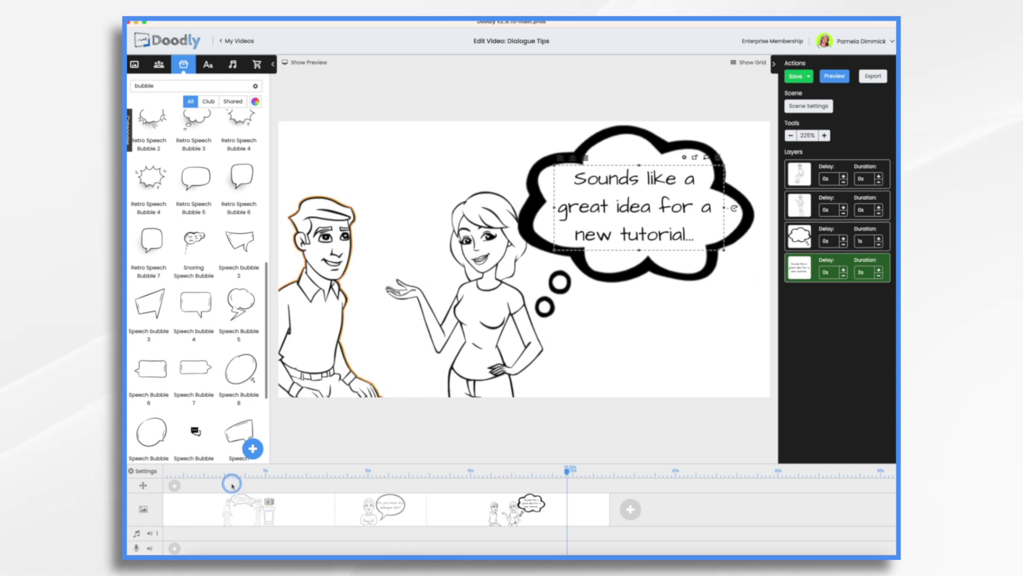
{"action": "left_click", "coordinate": [269, 507]}
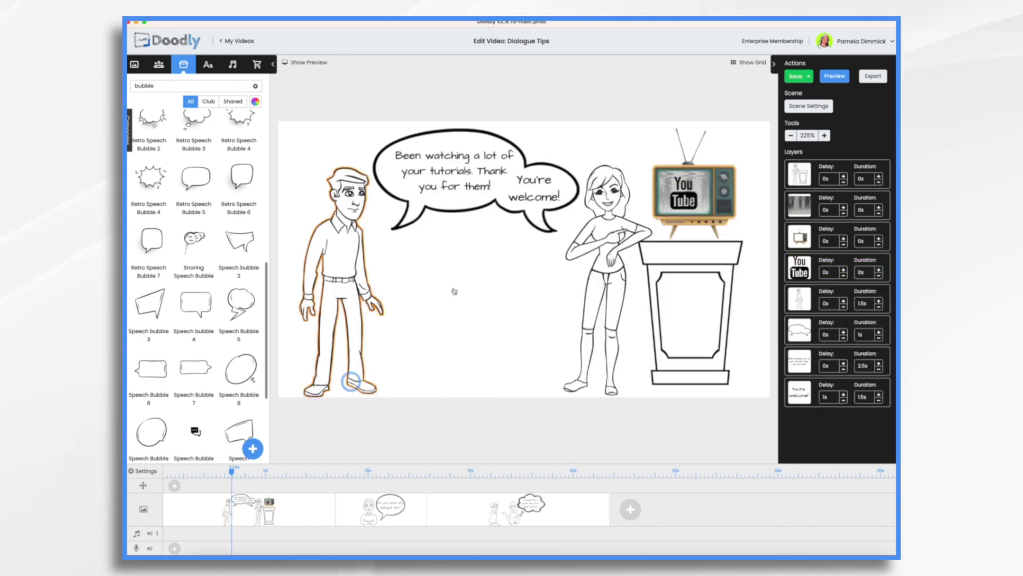
- Show a live preview beside the first scene's canvas
{"action": "left_click", "coordinate": [540, 190]}
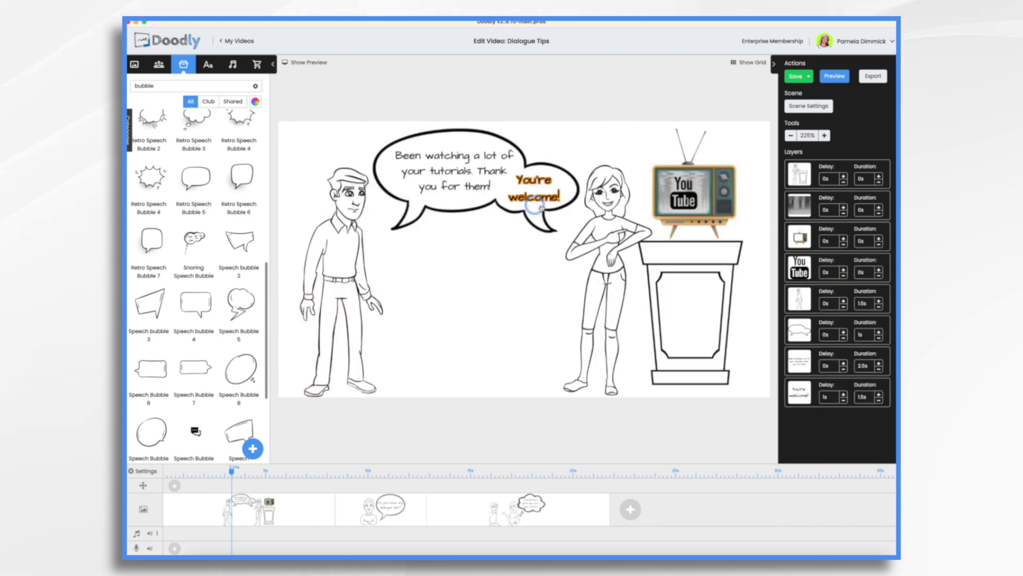
{"action": "left_click", "coordinate": [369, 254]}
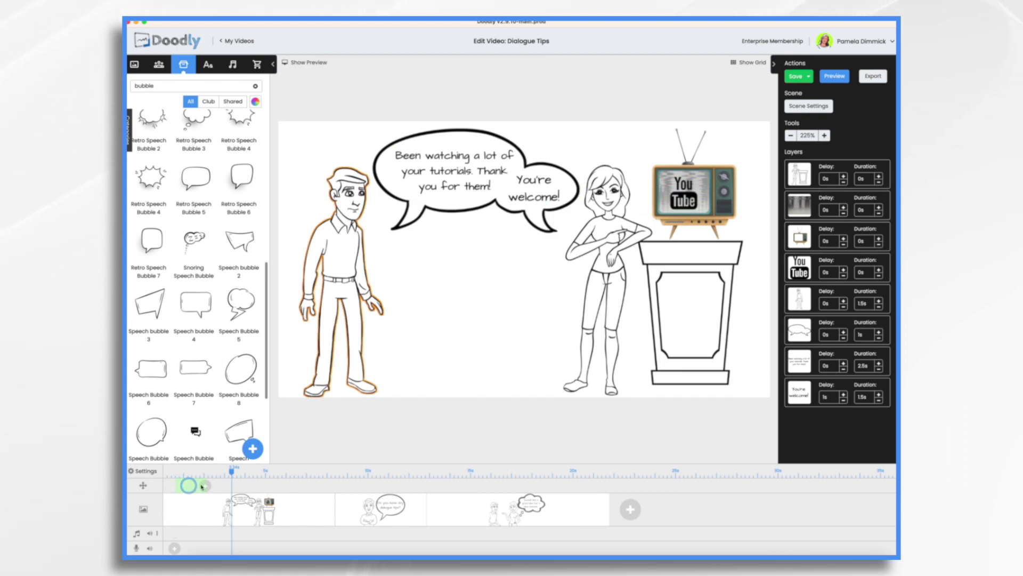
{"action": "left_click", "coordinate": [302, 62]}
- Add a pan-zoom camera move at 00:06, where "You're welcome!" starts drawing
{"action": "mouse_move", "coordinate": [231, 471]}
{"action": "left_mouse_down"}
{"action": "mouse_move", "coordinate": [222, 470]}
{"action": "mouse_move", "coordinate": [286, 471]}
{"action": "left_mouse_up"}
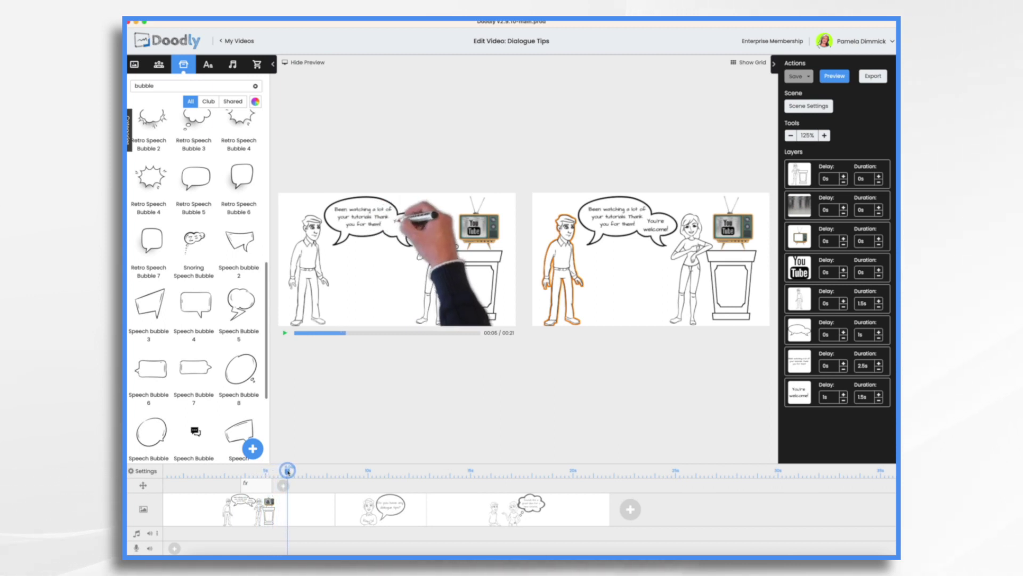
{"action": "mouse_move", "coordinate": [287, 471]}
{"action": "left_mouse_down"}
{"action": "mouse_move", "coordinate": [270, 490]}
{"action": "mouse_move", "coordinate": [295, 490]}
{"action": "left_mouse_up"}
{"action": "left_click", "coordinate": [828, 404]}
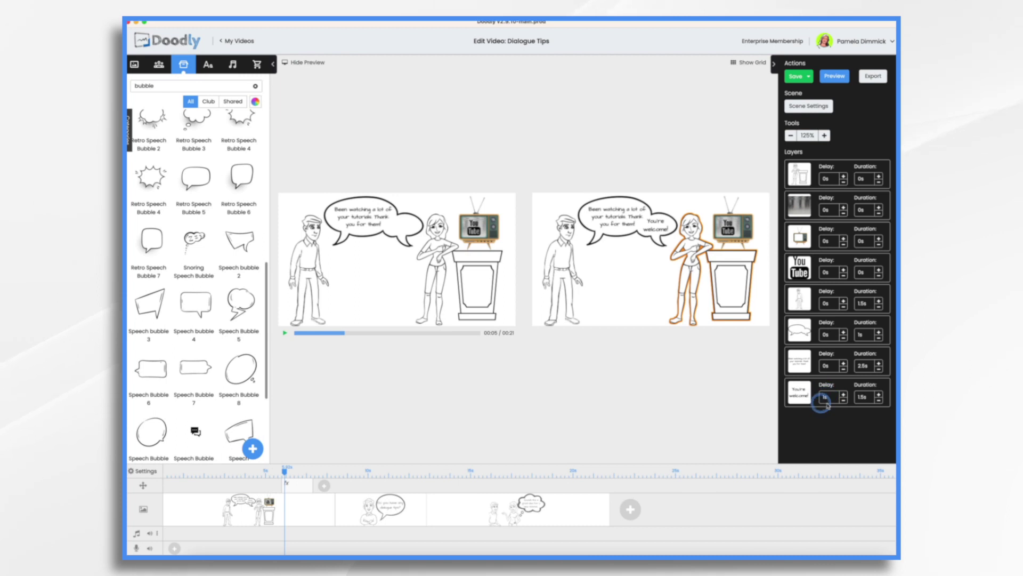
{"action": "double_click", "coordinate": [297, 487]}
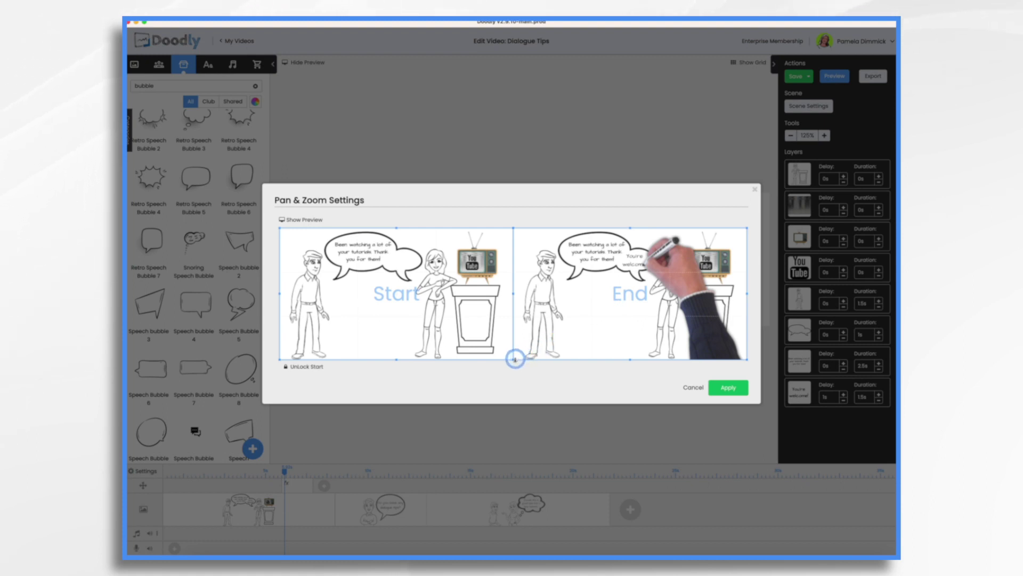
- End the first camera move framed tightly on the "You're welcome!" bubble and TV
{"action": "left_click_drag", "start_coordinate": [513, 359], "coordinate": [697, 277]}
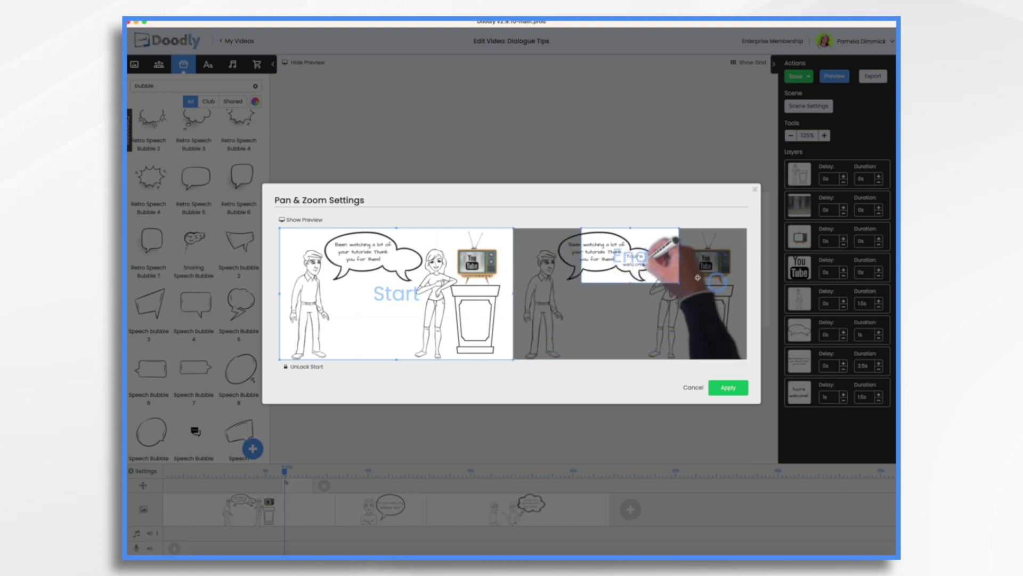
{"action": "left_click_drag", "start_coordinate": [636, 254], "coordinate": [669, 264]}
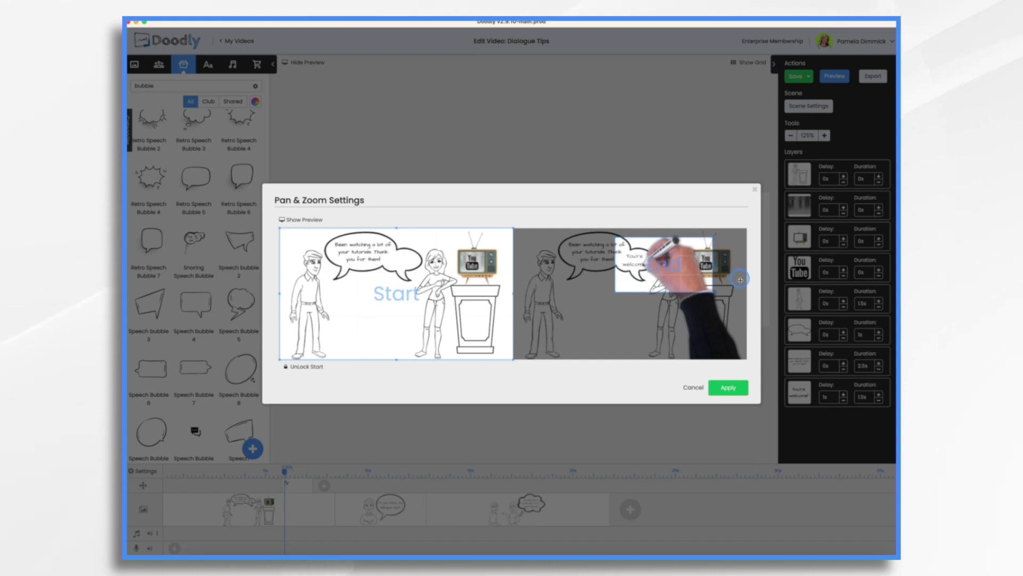
{"action": "left_click", "coordinate": [729, 389]}
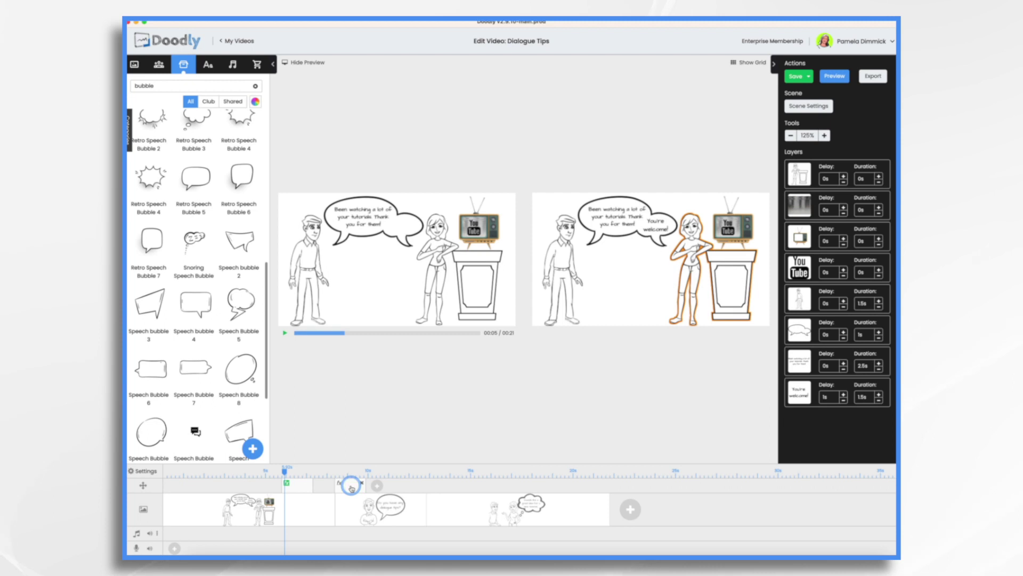
- Unlock and widen the second camera move's start and end frames to the full second scene
{"action": "left_click", "coordinate": [351, 486]}
{"action": "left_click", "coordinate": [328, 366]}
{"action": "left_click_drag", "start_coordinate": [476, 289], "coordinate": [551, 382]}
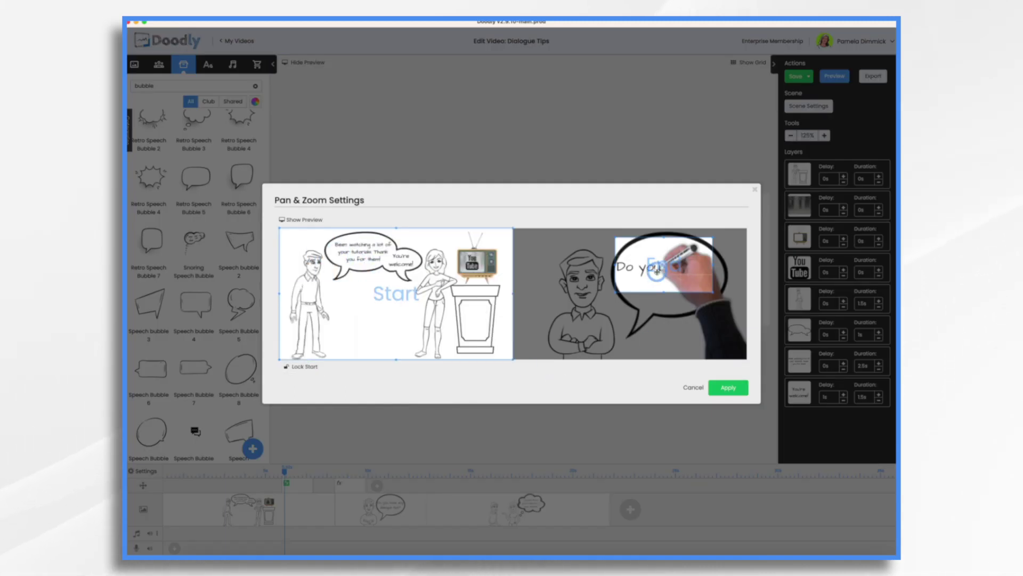
{"action": "left_click_drag", "start_coordinate": [635, 263], "coordinate": [532, 254]}
{"action": "left_click_drag", "start_coordinate": [612, 284], "coordinate": [747, 359]}
{"action": "left_click", "coordinate": [740, 387]}
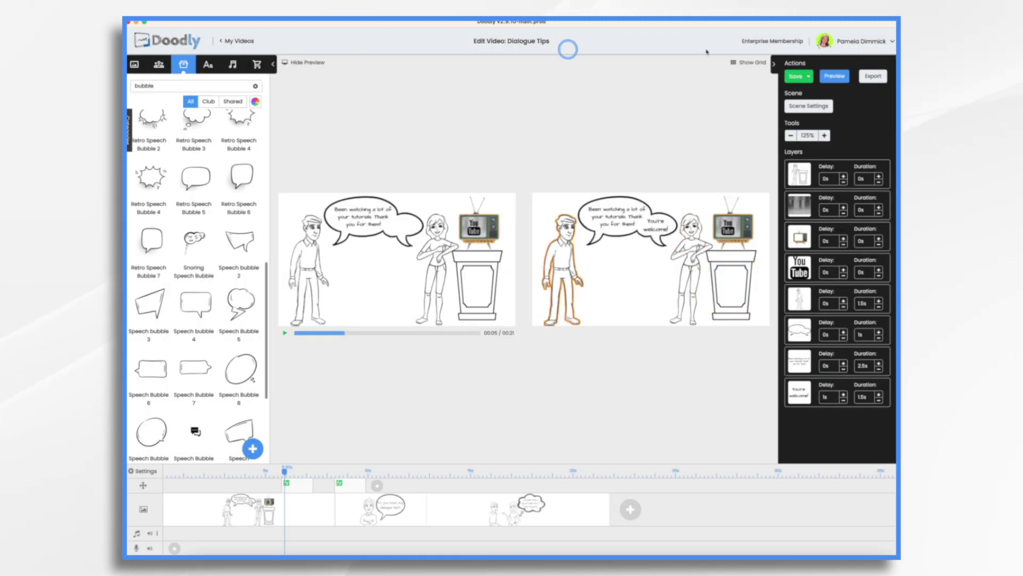
{"action": "left_click", "coordinate": [837, 88]}
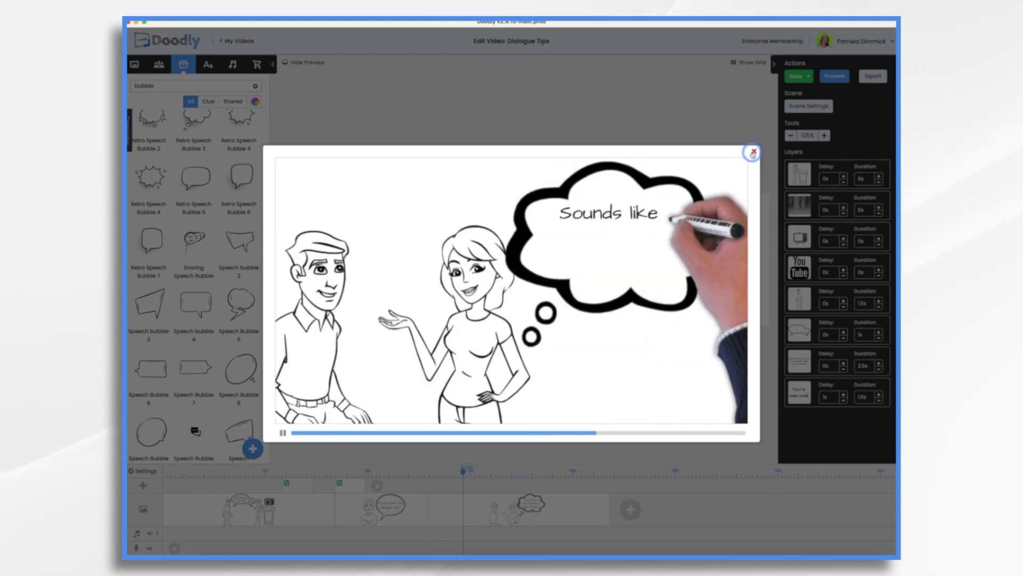
- Close the preview, save the Dialogue Tips project and return to My Videos
{"action": "left_click", "coordinate": [753, 152]}
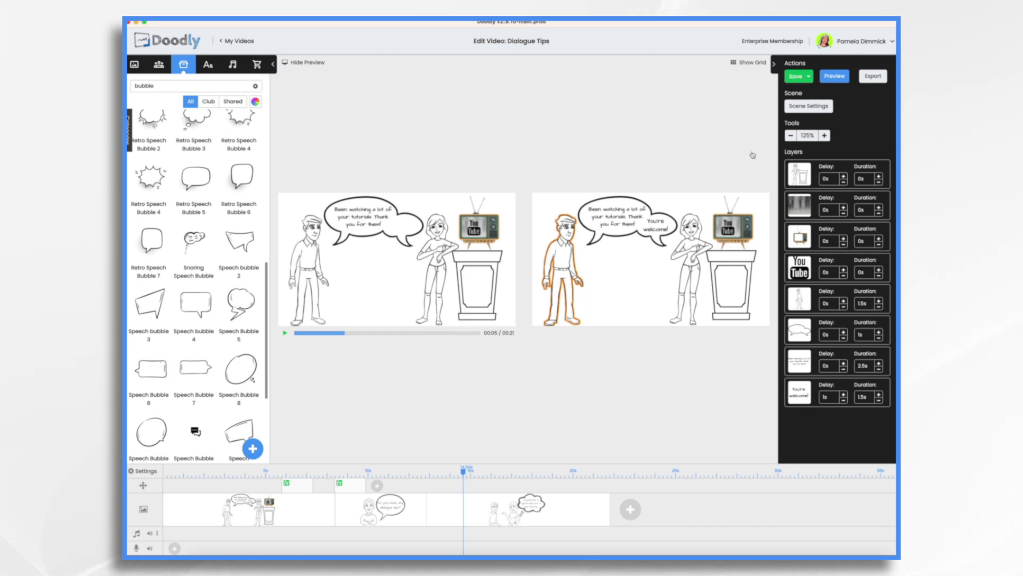
{"action": "left_click", "coordinate": [801, 80]}
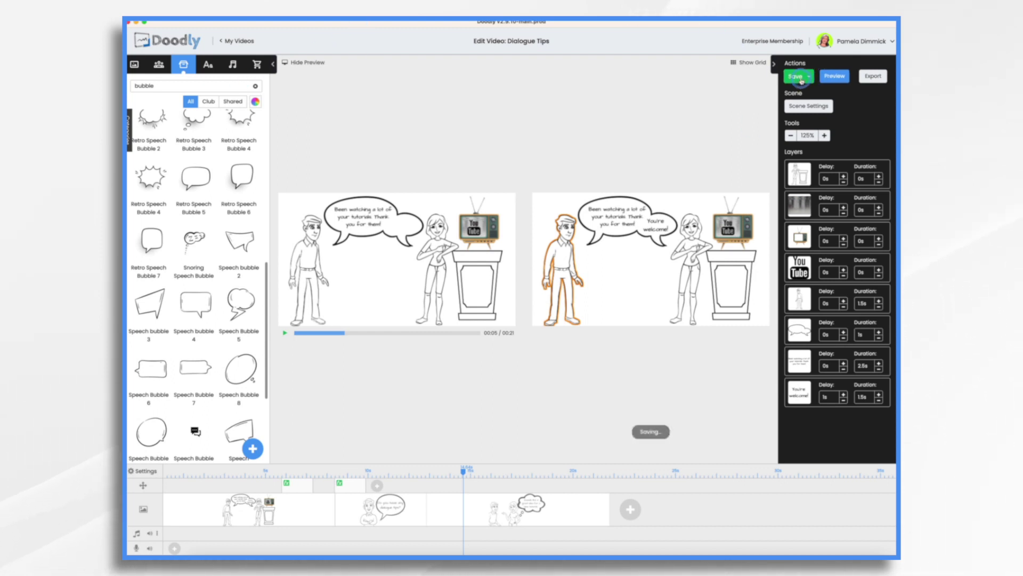
{"action": "left_click", "coordinate": [227, 43]}
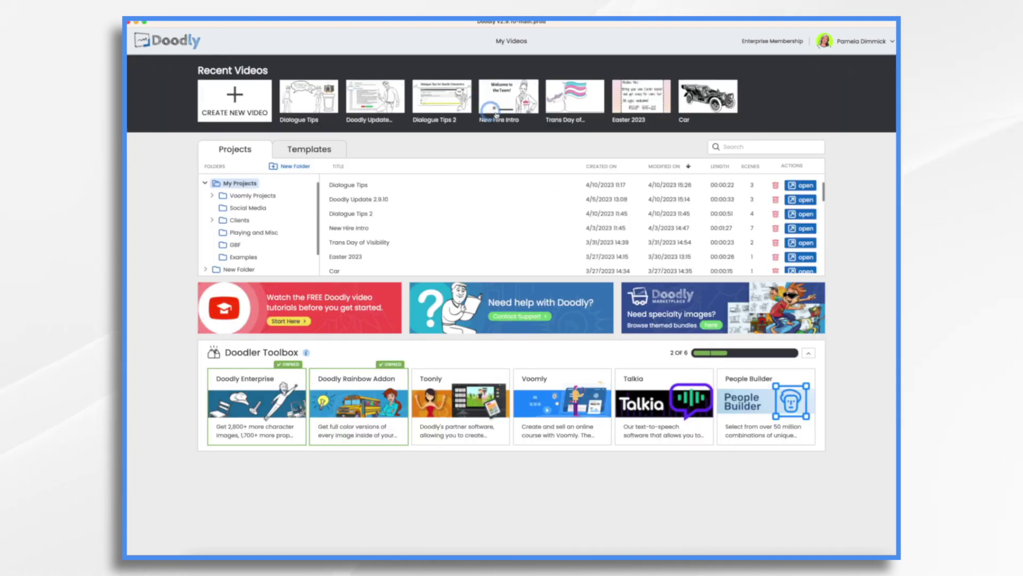
- Open the Dialogue Tips 2 video from Recent Videos in the editor
{"action": "left_click", "coordinate": [443, 98]}
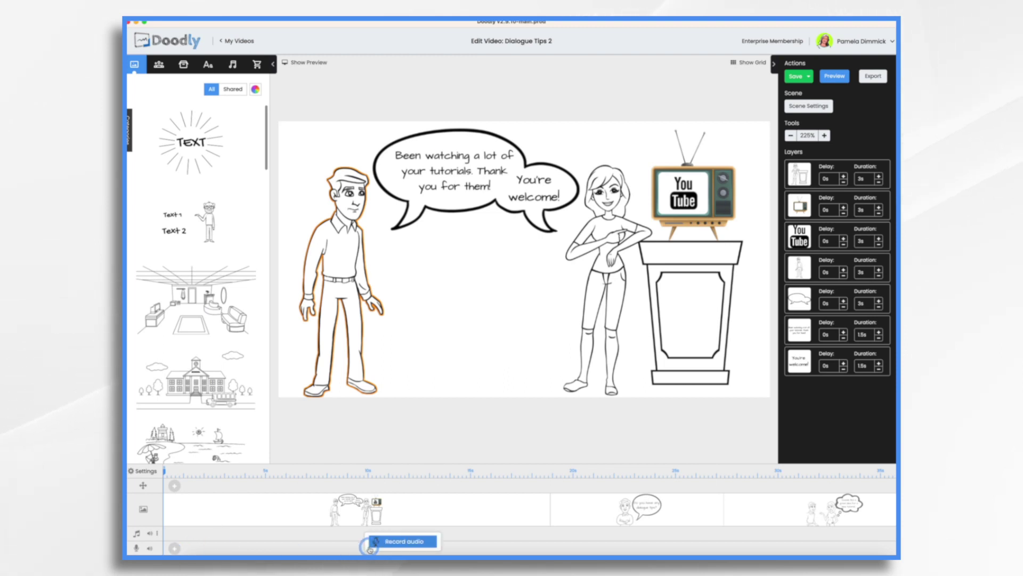
{"action": "left_click", "coordinate": [381, 542]}
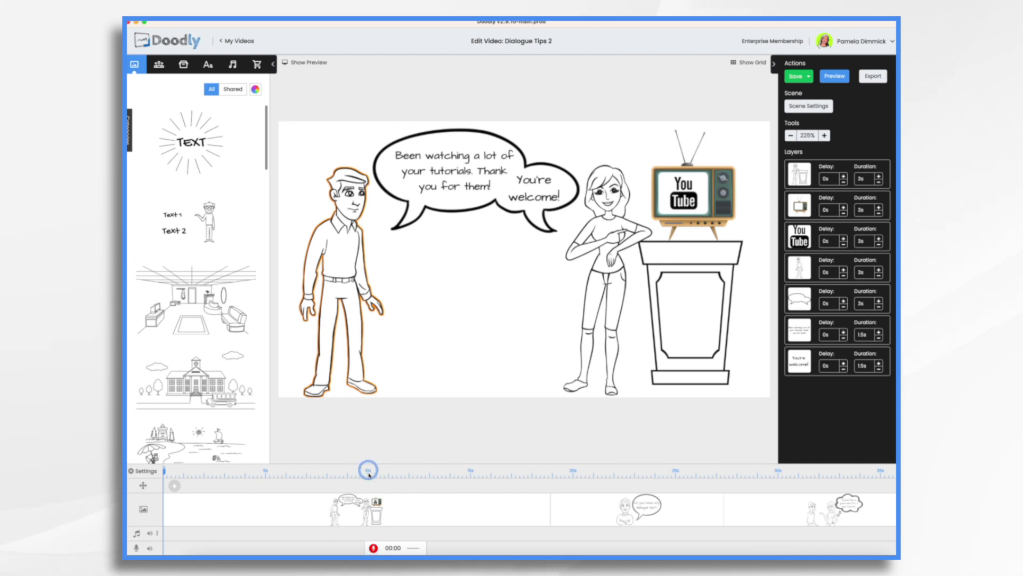
- Record a first voice take on the Dialogue Tips 2 timeline
{"action": "left_click", "coordinate": [373, 547]}
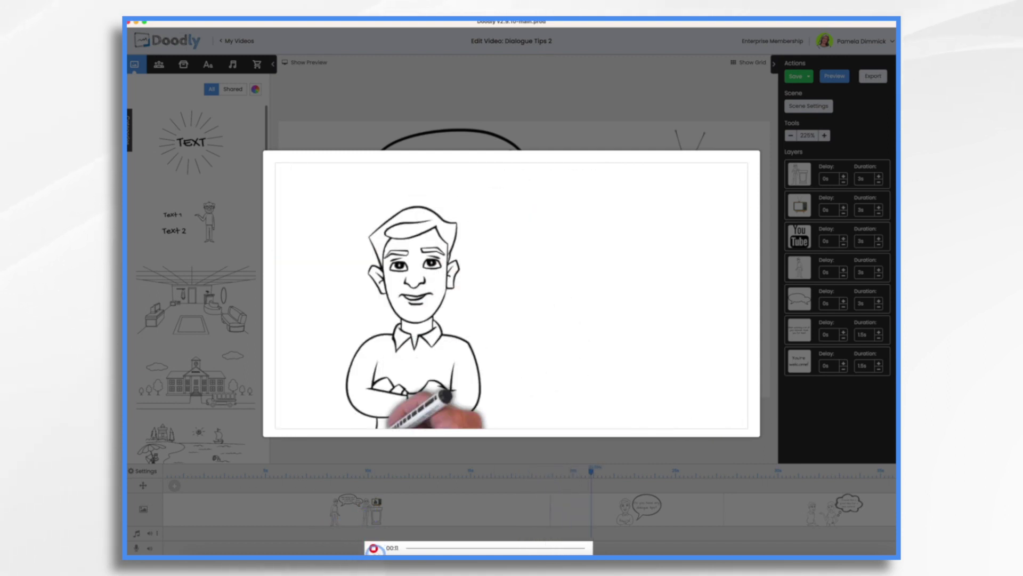
{"action": "left_click", "coordinate": [375, 549]}
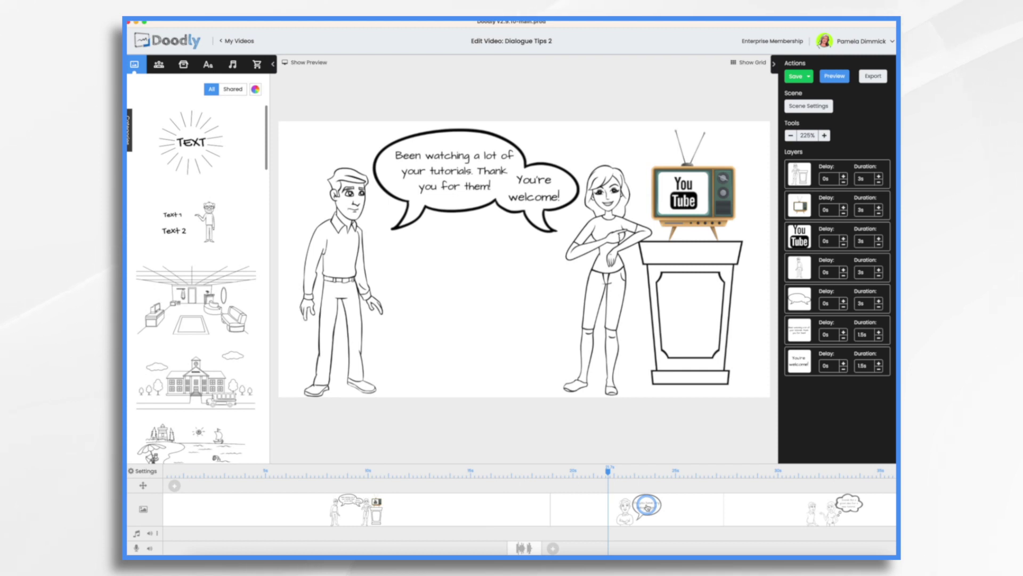
{"action": "scroll", "coordinate": [746, 532], "scroll_direction": "right", "scroll_amount": 3}
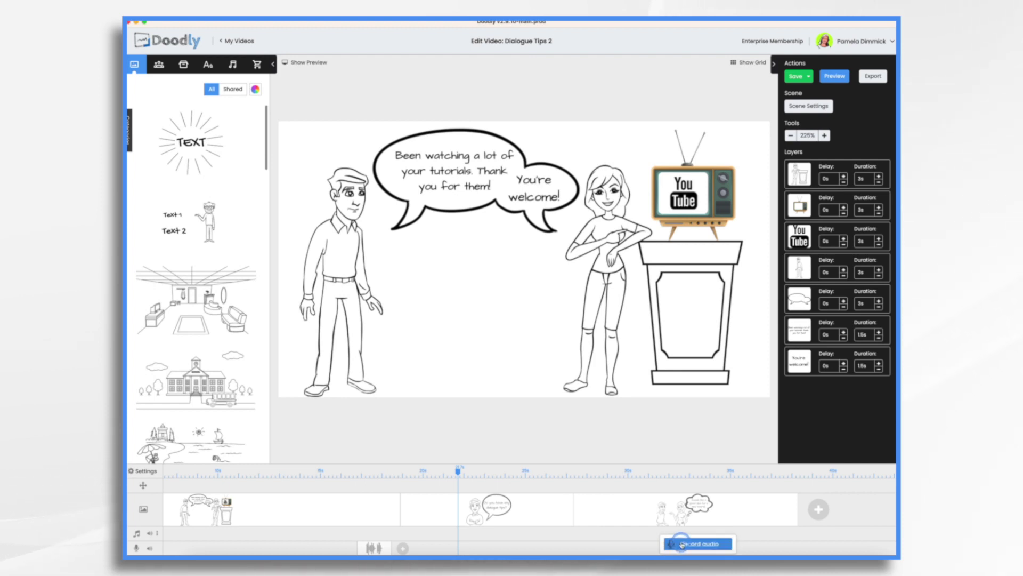
- Record a voiceover clip at a later timeline point while the animation previews, and keep it
{"action": "left_click", "coordinate": [682, 544]}
{"action": "left_click", "coordinate": [678, 549]}
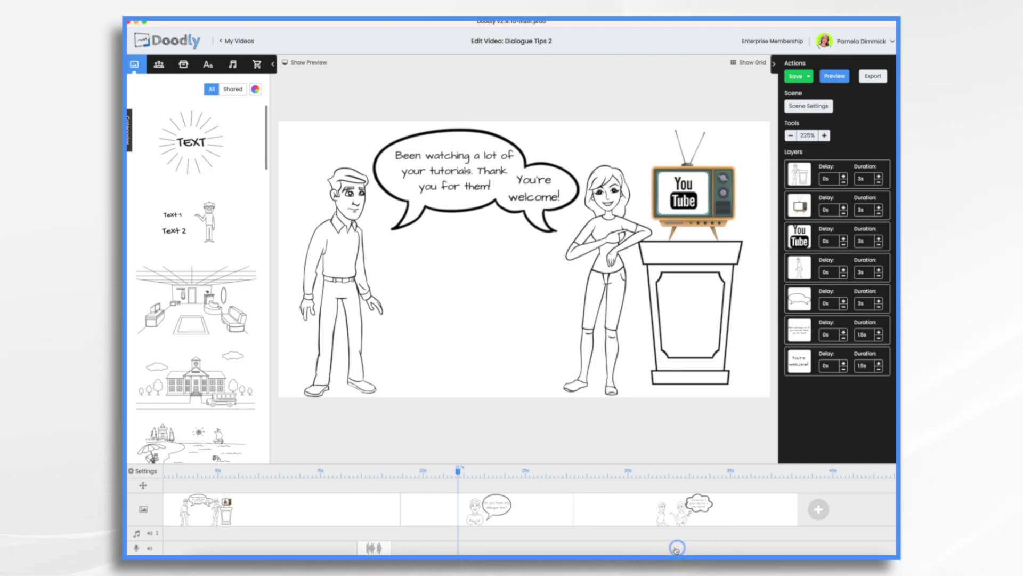
{"action": "left_click", "coordinate": [638, 549]}
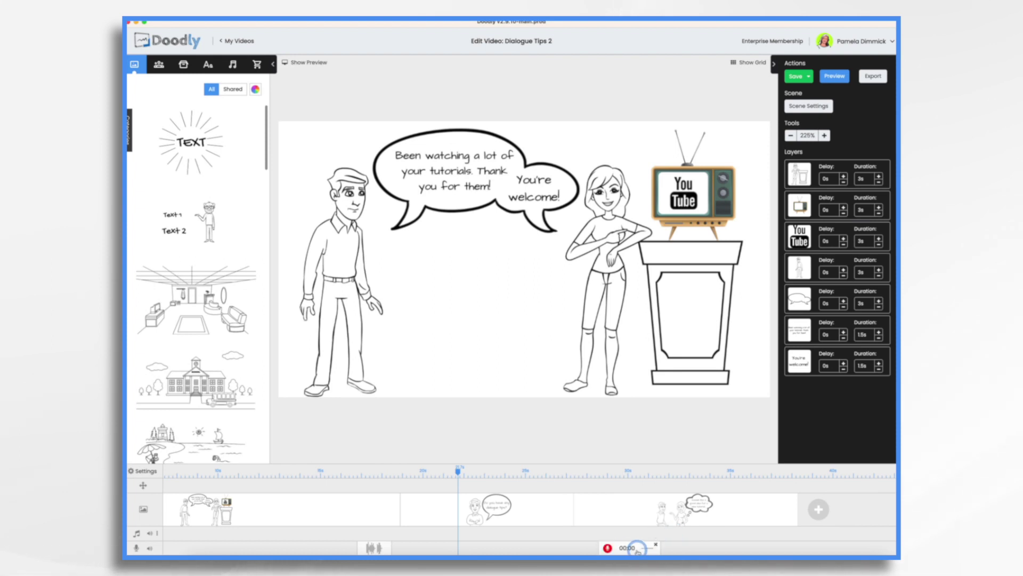
{"action": "left_click", "coordinate": [607, 548]}
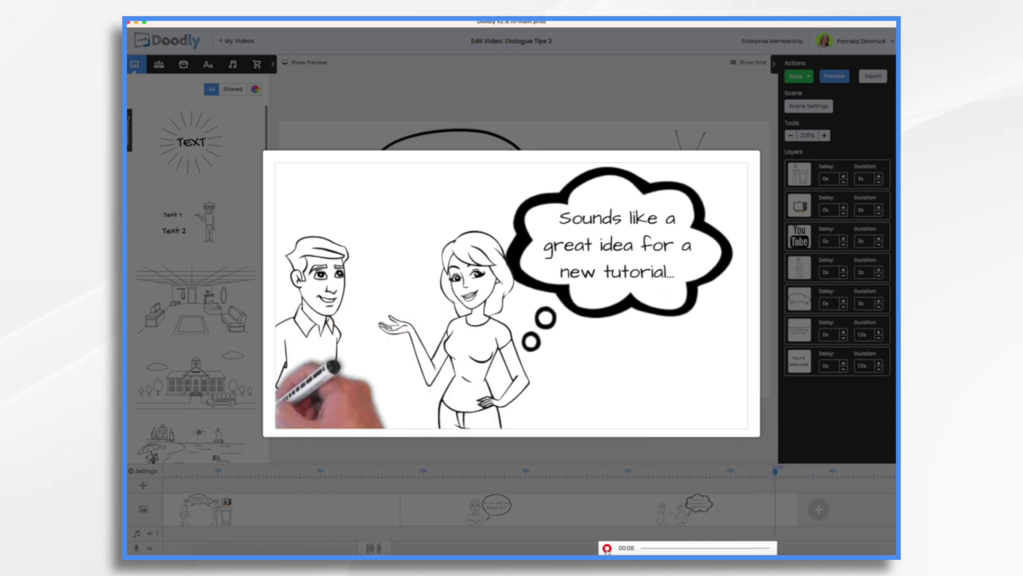
{"action": "left_click", "coordinate": [607, 549]}
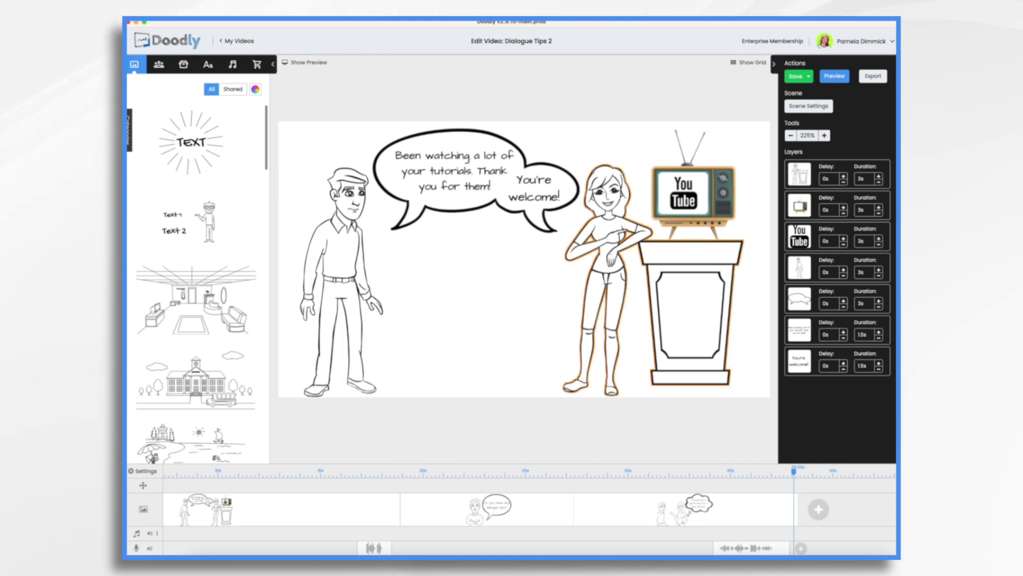
{"action": "left_click", "coordinate": [799, 8]}
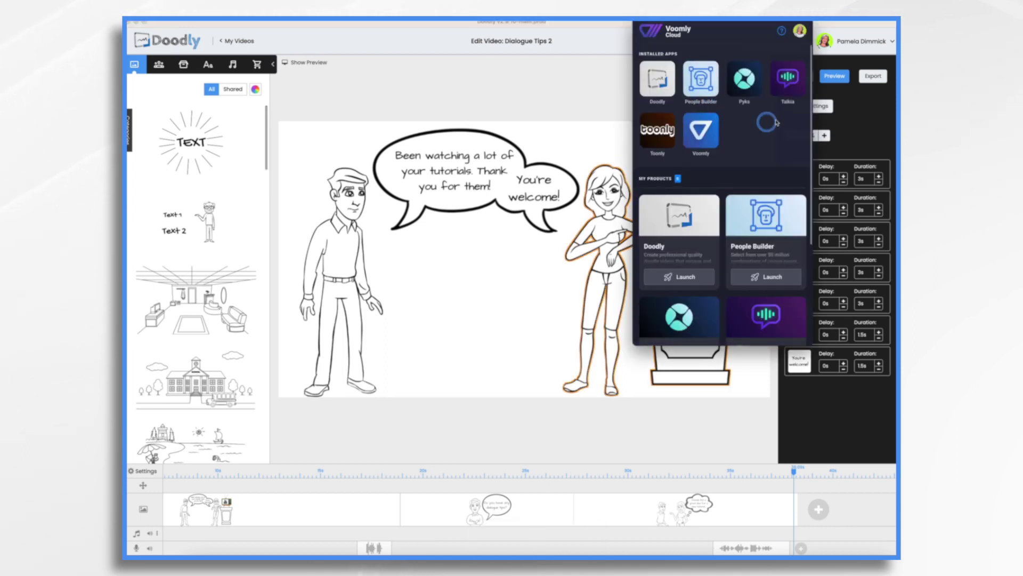
- Launch Talkia and create a new project named Dialogue
{"action": "left_click", "coordinate": [786, 80]}
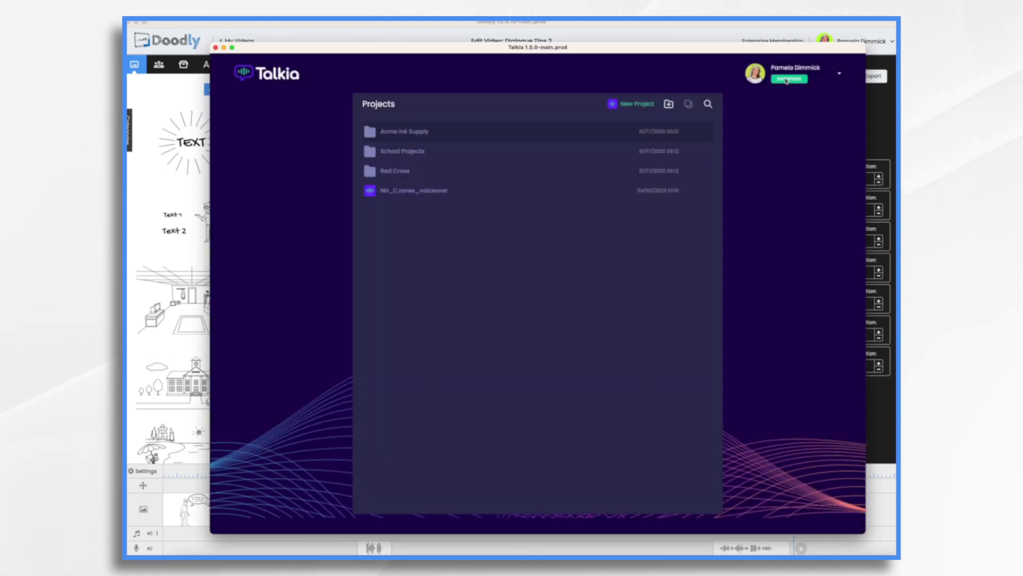
{"action": "left_click", "coordinate": [636, 105]}
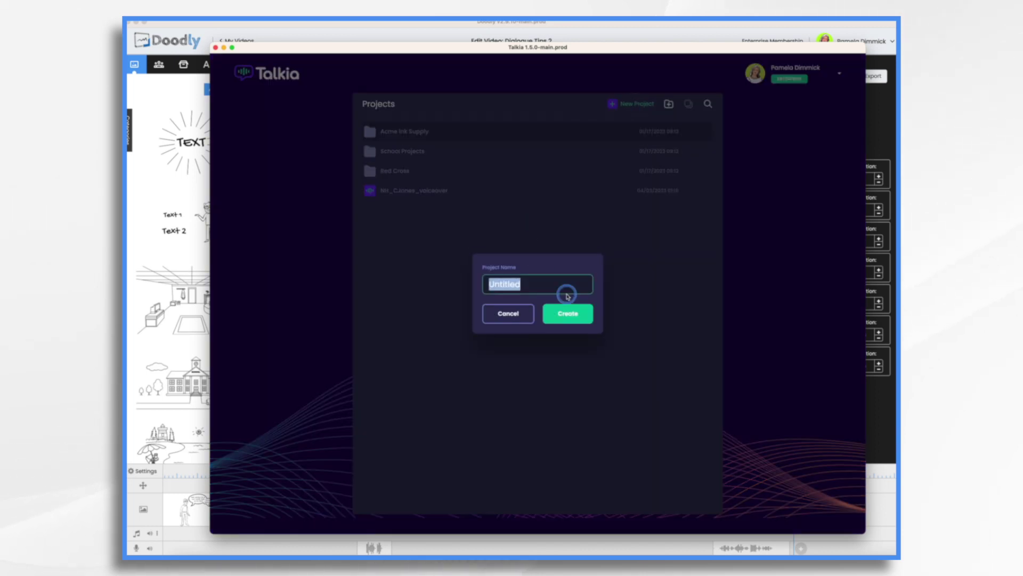
{"action": "type", "text": "Dialogue"}
{"action": "left_click", "coordinate": [568, 313]}
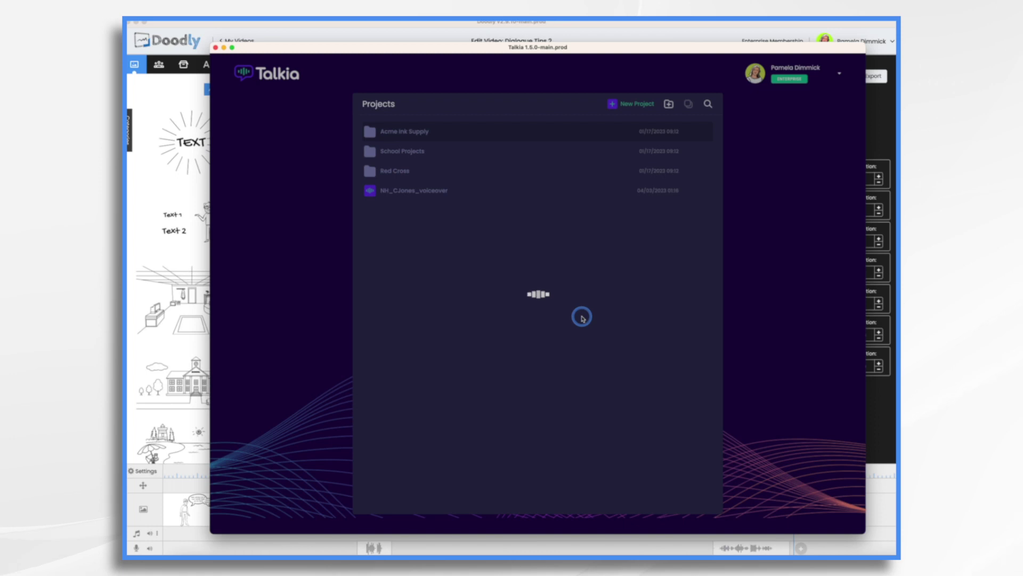
- Voice 'Been watching a lot of your' with male voice David and export Dialogue.mp3
{"action": "left_click", "coordinate": [335, 162]}
{"action": "type", "text": "Been watching a lot of your tutorials. Thank you for them!"}
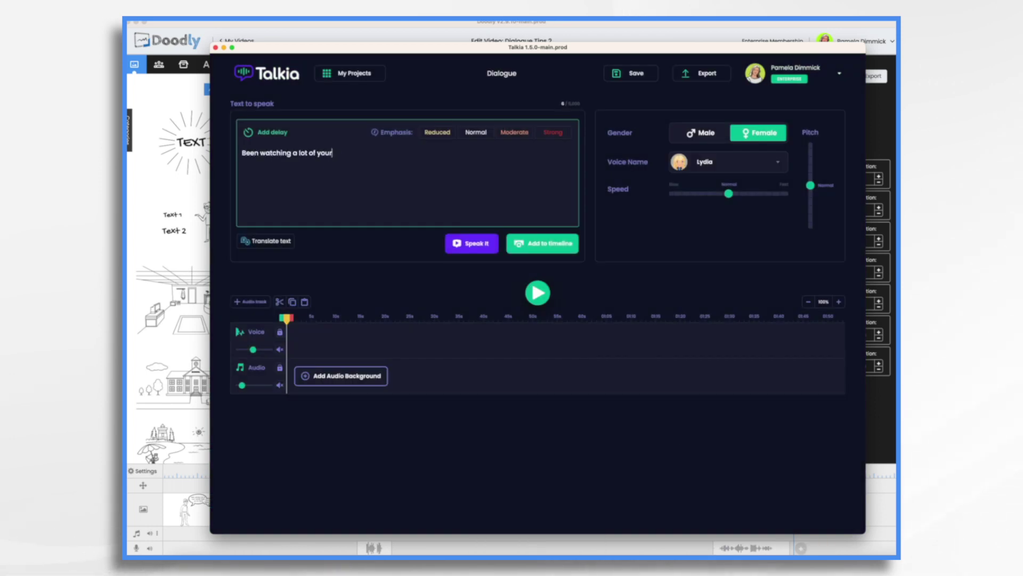
{"action": "left_click", "coordinate": [703, 136]}
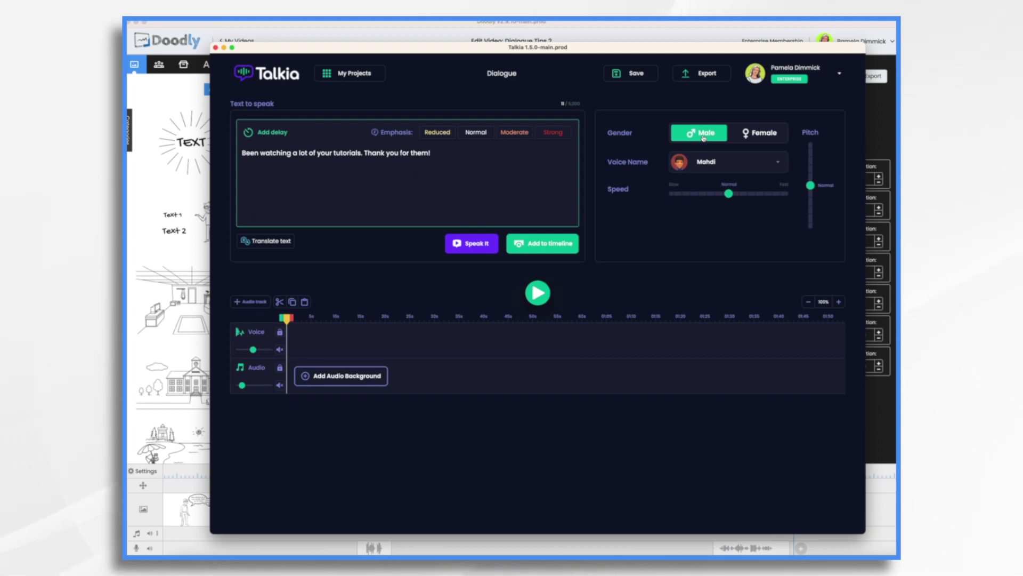
{"action": "left_click", "coordinate": [779, 163]}
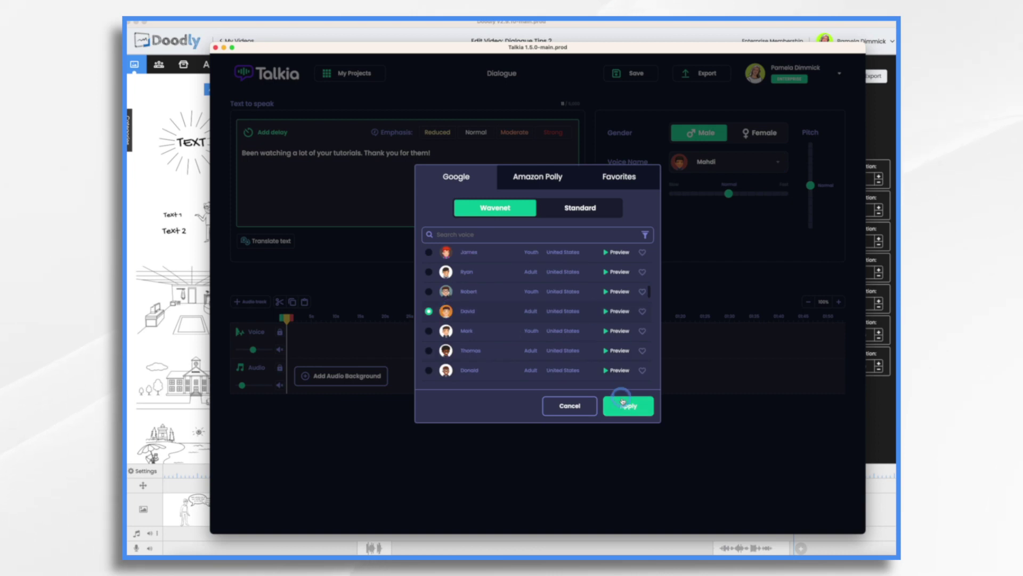
{"action": "left_click", "coordinate": [627, 404]}
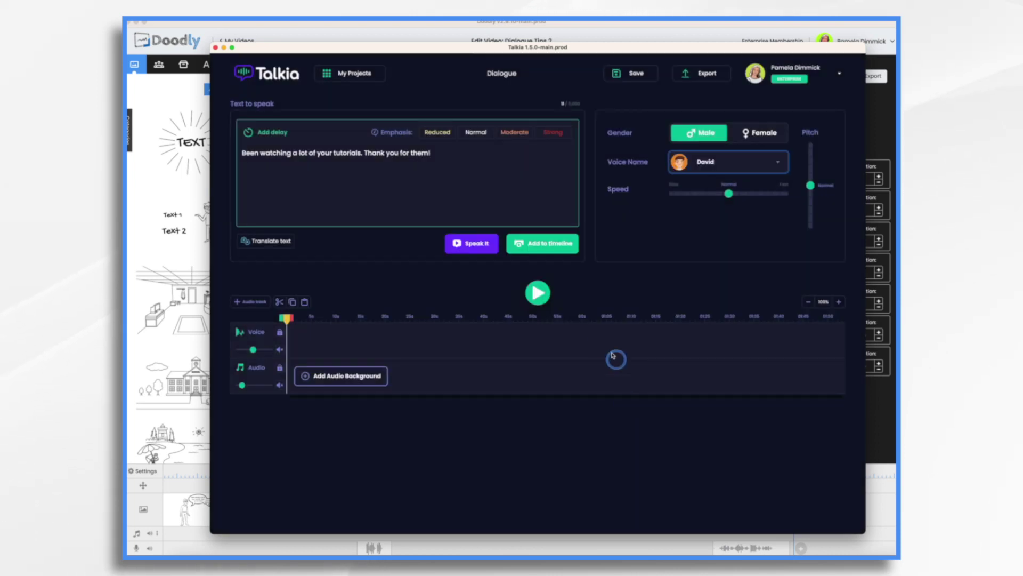
{"action": "left_click", "coordinate": [473, 245]}
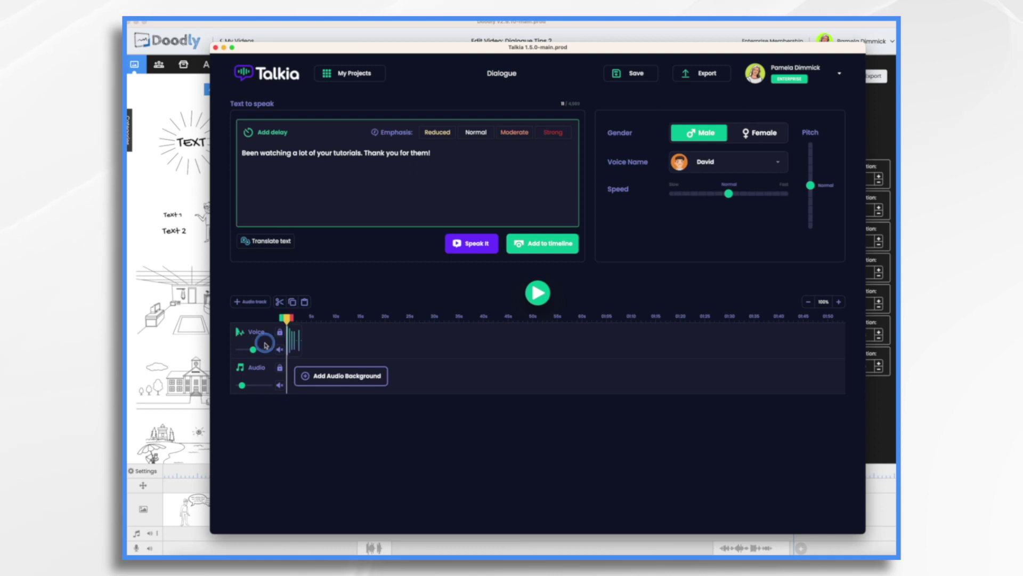
{"action": "left_click", "coordinate": [700, 73]}
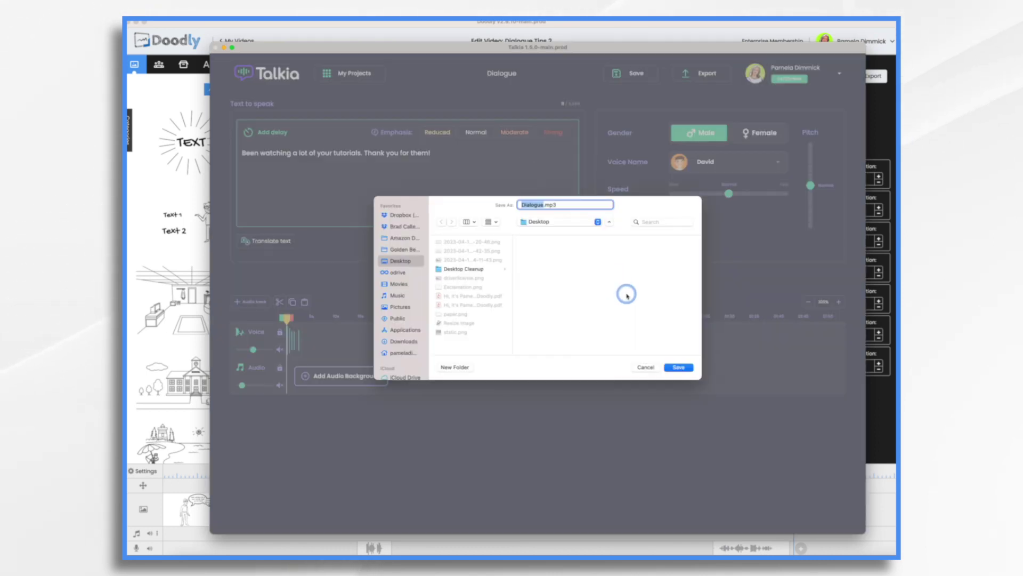
{"action": "key", "text": "Return"}
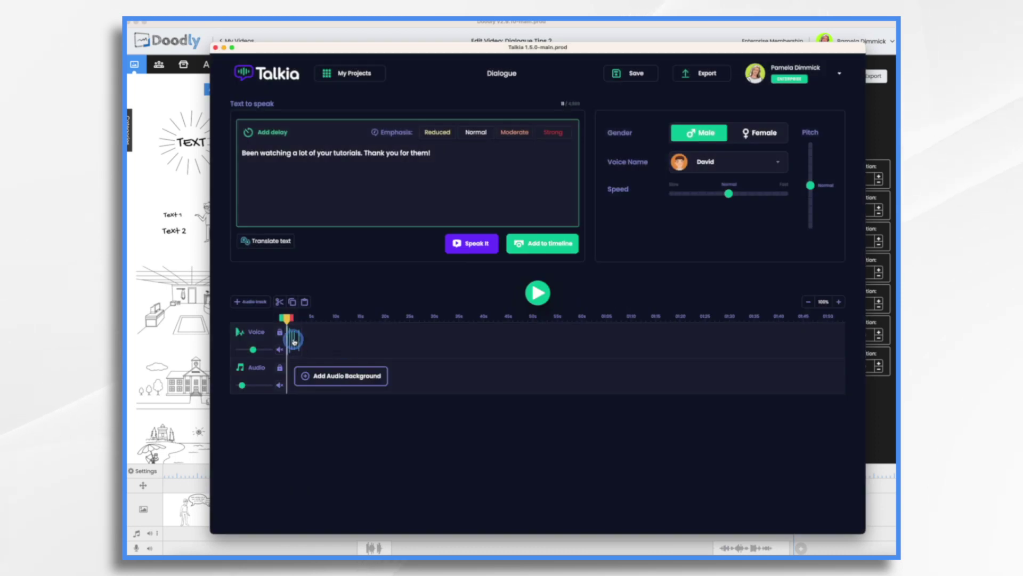
- Replace the line with 'Do you have any tips for dialogue between two characters?' and export it as MP3
{"action": "triple_click", "coordinate": [447, 156]}
{"action": "key", "text": "BackSpace"}
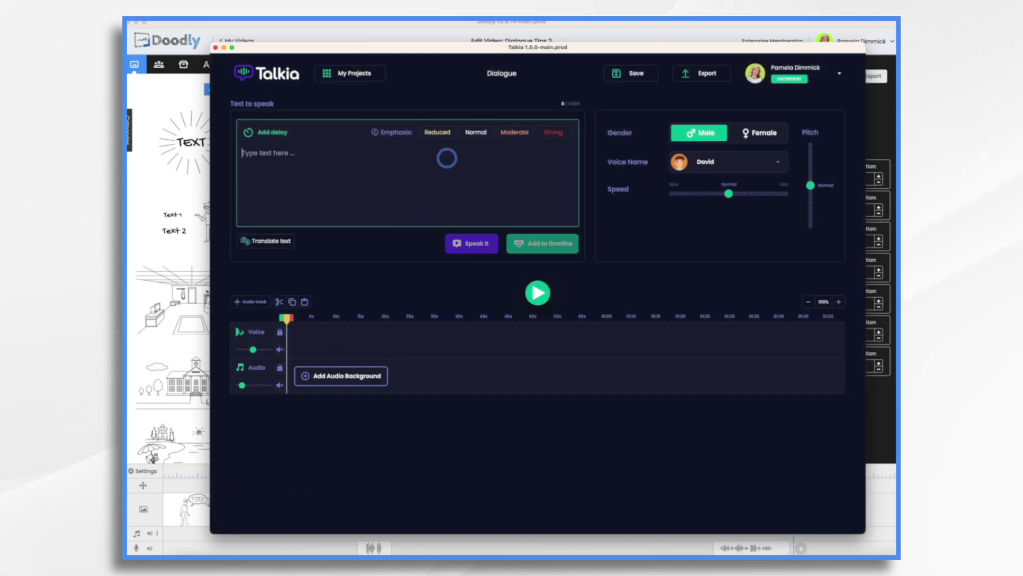
{"action": "type", "text": "Do you have any tips for dialogue between two characters?"}
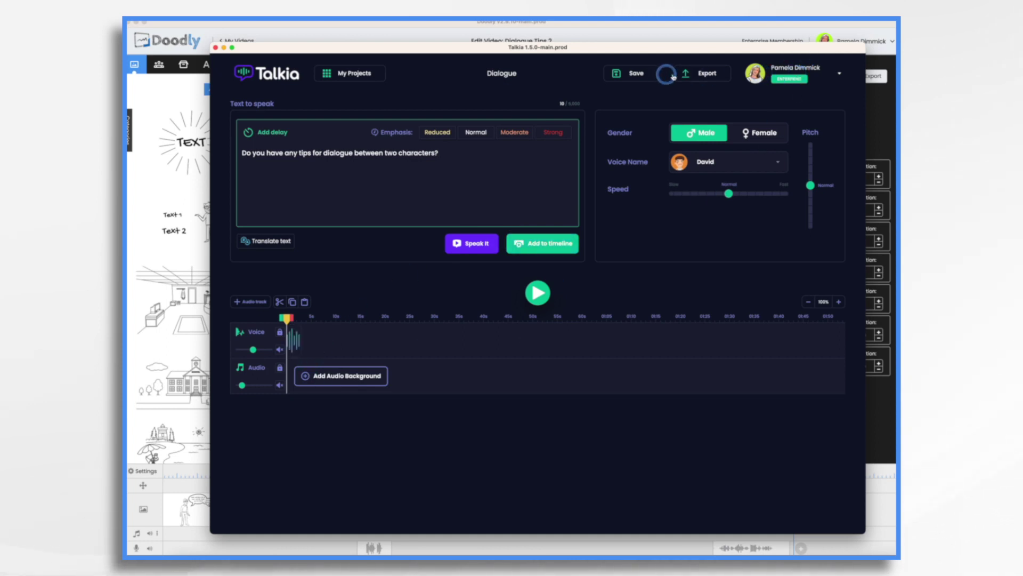
{"action": "left_click", "coordinate": [696, 75]}
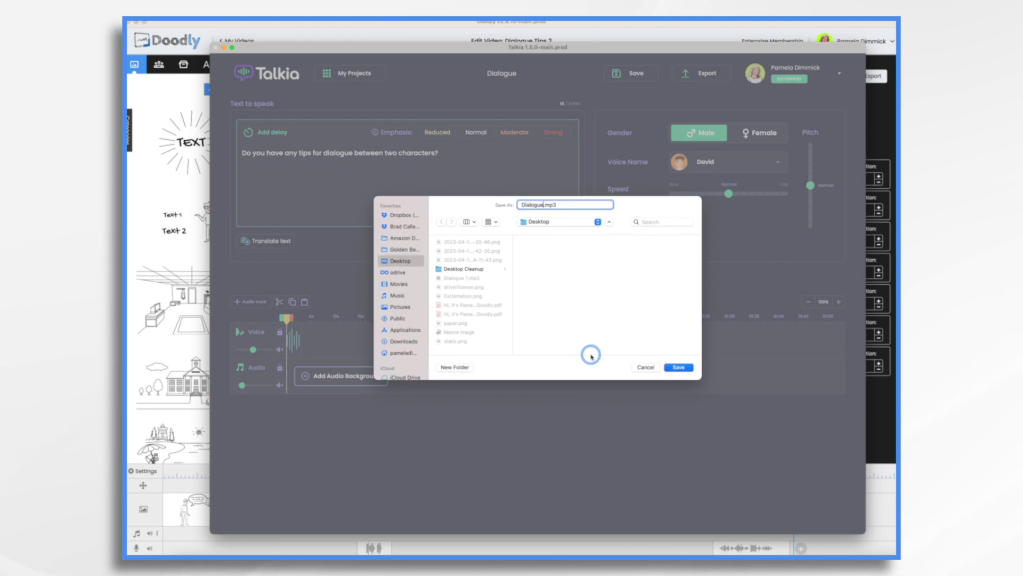
{"action": "left_click", "coordinate": [679, 367]}
{"action": "key", "text": "super+Tab"}
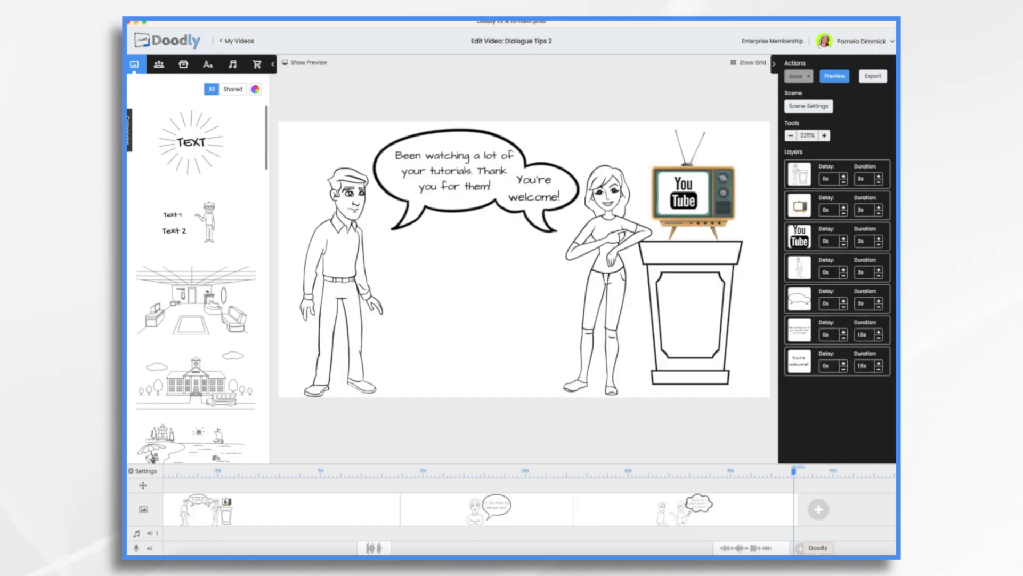
{"action": "left_click", "coordinate": [643, 262]}
- Upload the Dialogue 1 and Dialogue 2 voice files into the sounds library
{"action": "left_click", "coordinate": [233, 64]}
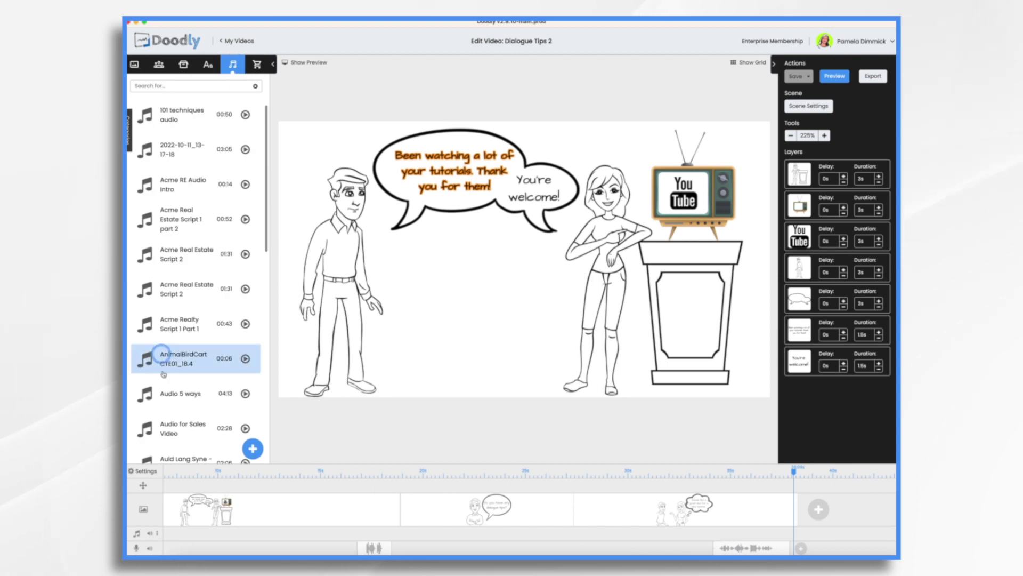
{"action": "left_click", "coordinate": [259, 461]}
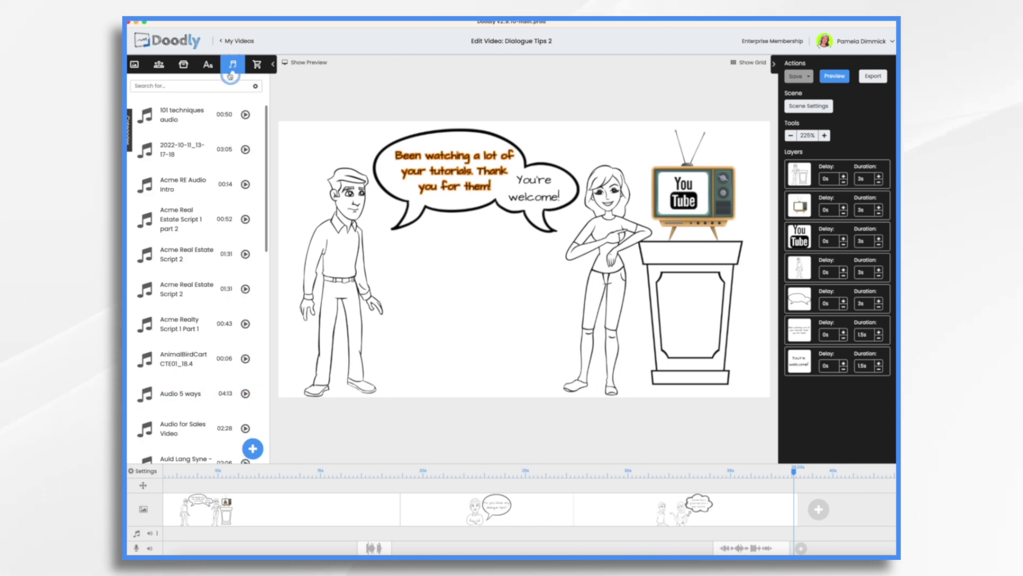
{"action": "left_click", "coordinate": [255, 451]}
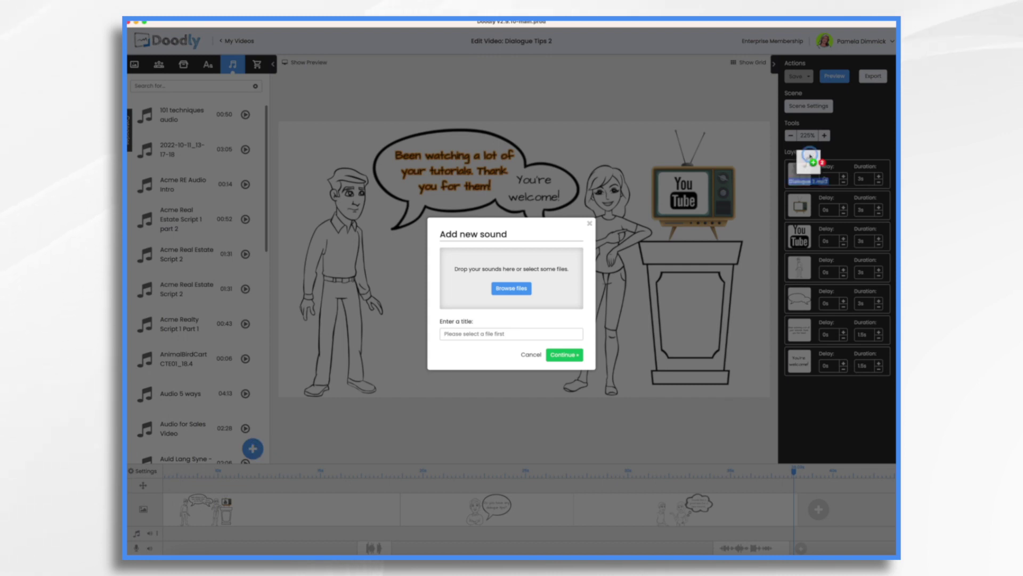
{"action": "left_click_drag", "start_coordinate": [810, 156], "coordinate": [526, 289]}
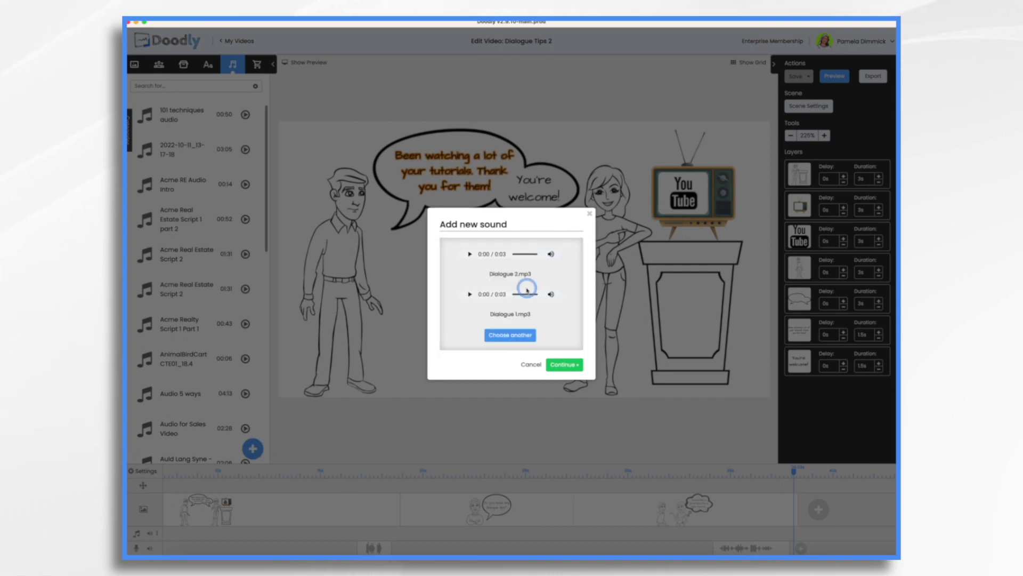
{"action": "left_click", "coordinate": [566, 365]}
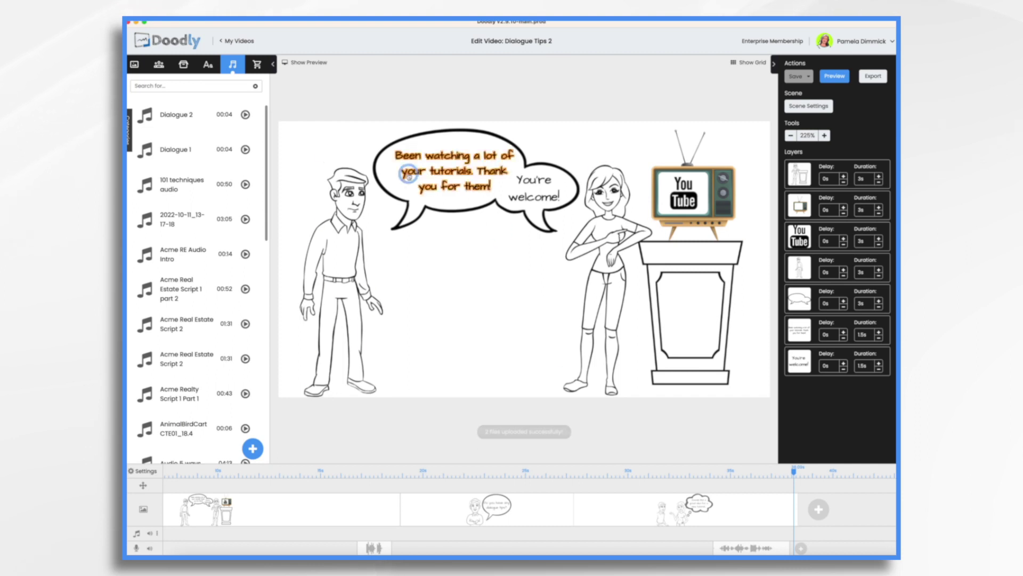
- Place Dialogue 1 and Dialogue 2 on the timeline's audio track
{"action": "left_click_drag", "start_coordinate": [181, 152], "coordinate": [233, 533]}
{"action": "left_click_drag", "start_coordinate": [176, 114], "coordinate": [474, 533]}
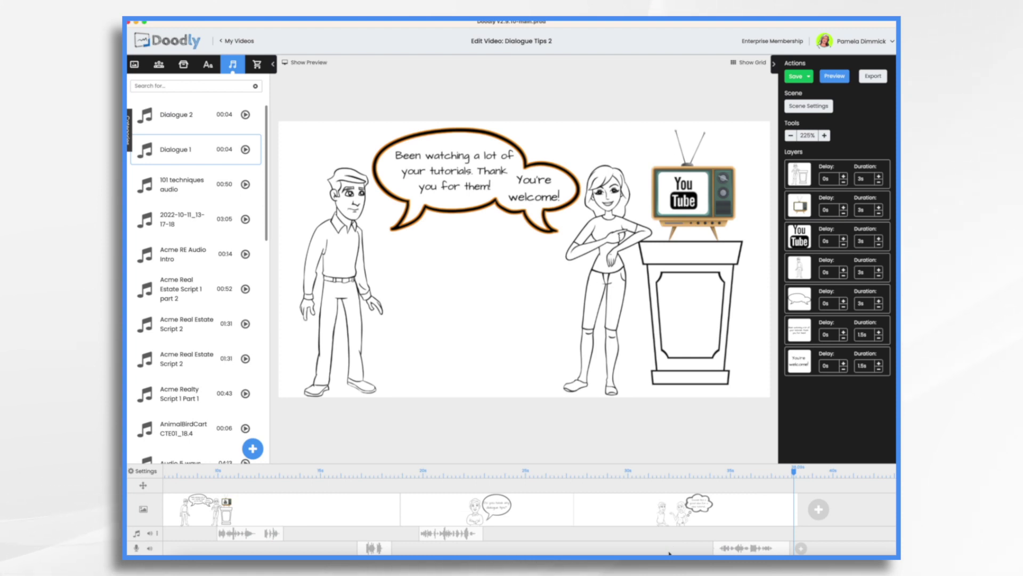
{"action": "left_click", "coordinate": [444, 154]}
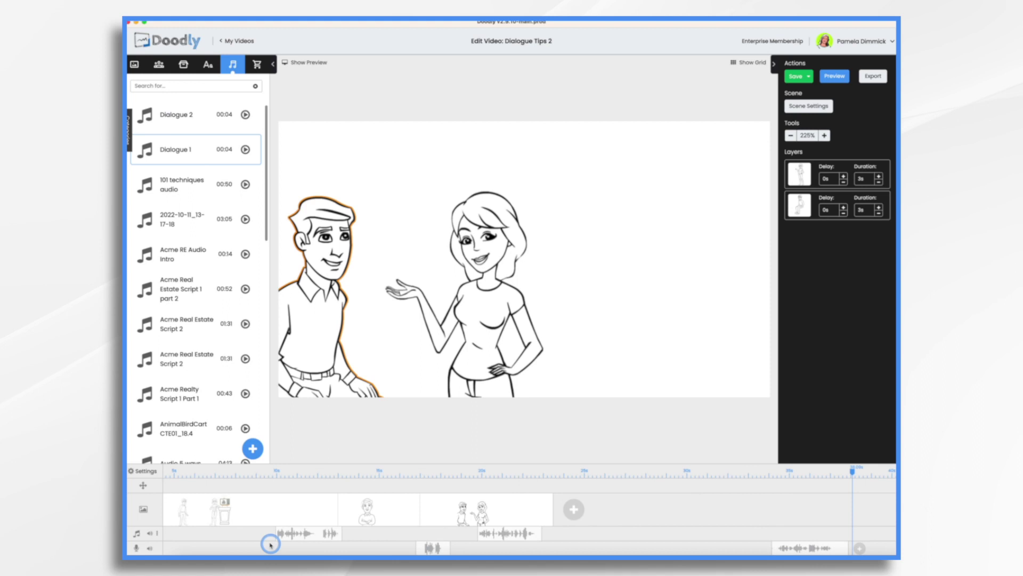
- In the first scene, move the man closer to the woman
{"action": "left_click", "coordinate": [252, 505]}
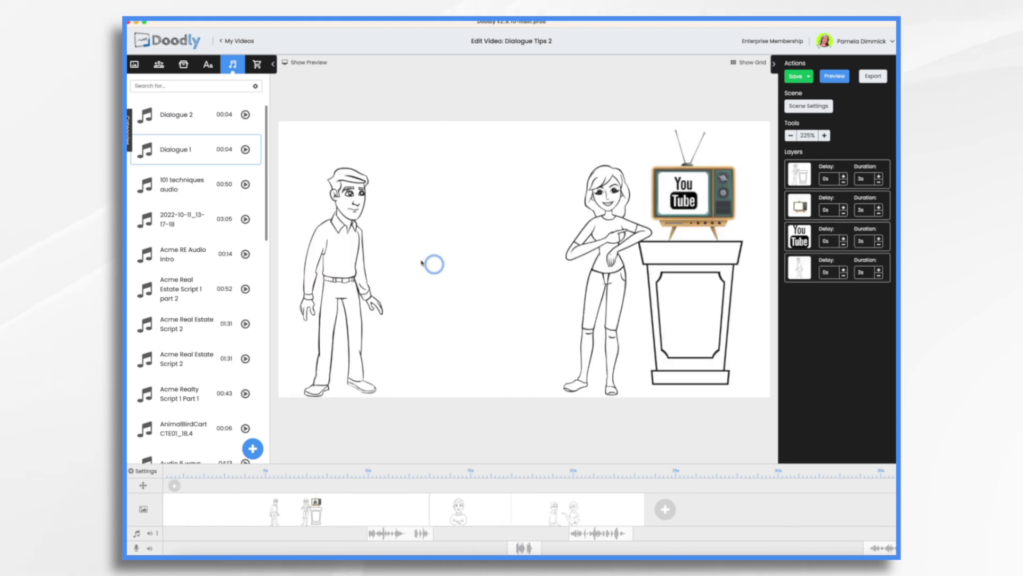
{"action": "left_click", "coordinate": [344, 233]}
{"action": "left_click_drag", "start_coordinate": [344, 234], "coordinate": [486, 228]}
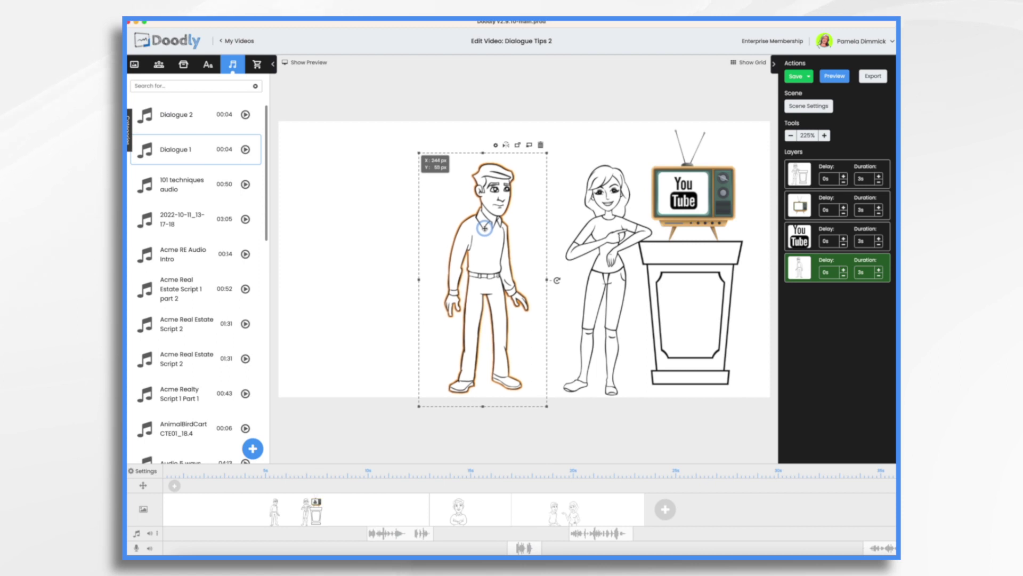
- Enlarge and reposition all the scene's objects, and move Dialogue 1 earlier on the timeline
{"action": "key", "text": "ctrl+a"}
{"action": "left_click_drag", "start_coordinate": [419, 267], "coordinate": [295, 279]}
{"action": "left_click_drag", "start_coordinate": [479, 212], "coordinate": [471, 264]}
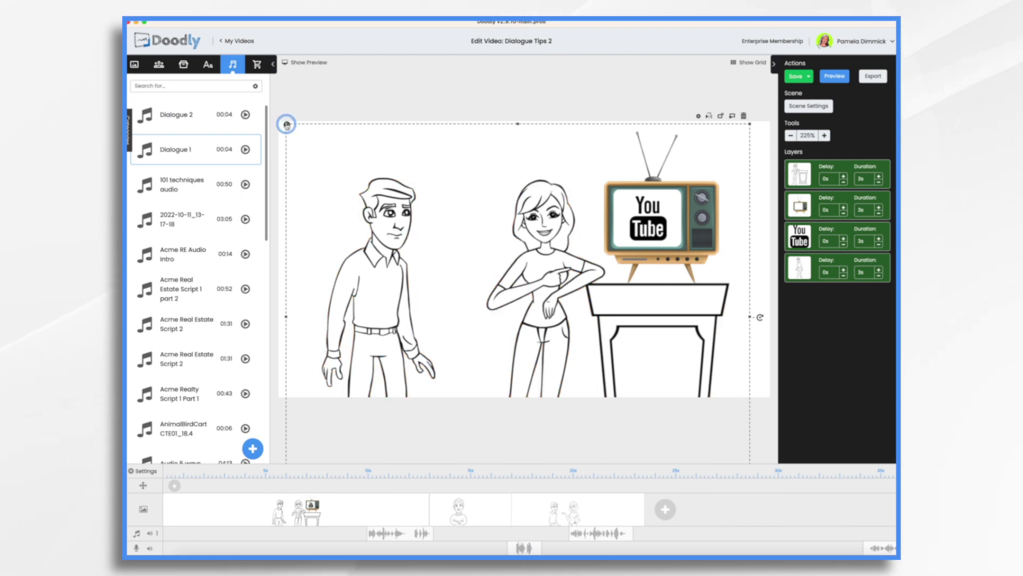
{"action": "left_click_drag", "start_coordinate": [286, 124], "coordinate": [277, 117]}
{"action": "left_click", "coordinate": [350, 532]}
{"action": "left_click_drag", "start_coordinate": [390, 531], "coordinate": [248, 533]}
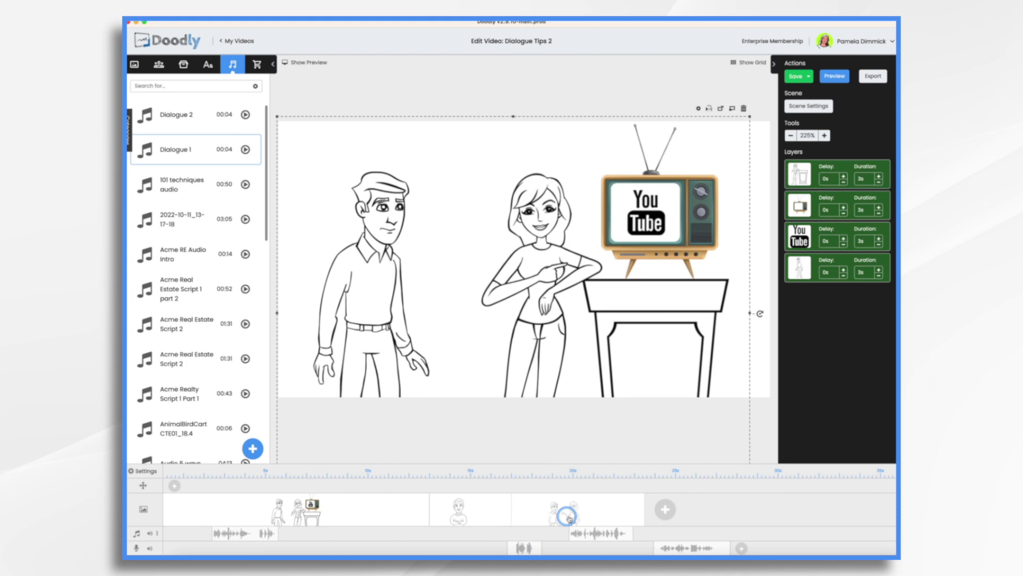
- Move the voice clips earlier and cut the first scene's layer durations, including the YouTube logo's, to 0s
{"action": "left_click_drag", "start_coordinate": [522, 547], "coordinate": [375, 549]}
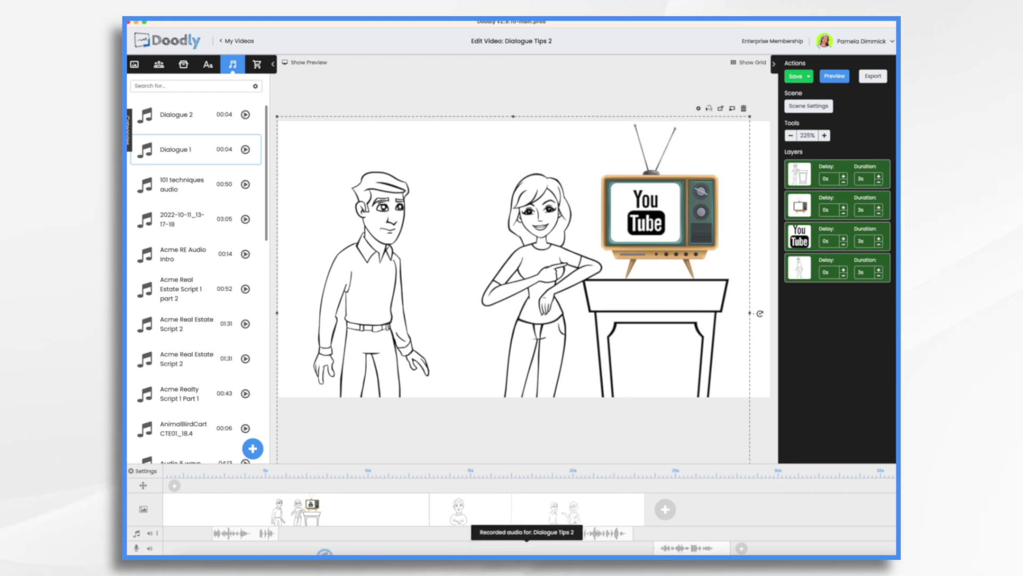
{"action": "left_click_drag", "start_coordinate": [309, 551], "coordinate": [308, 551]}
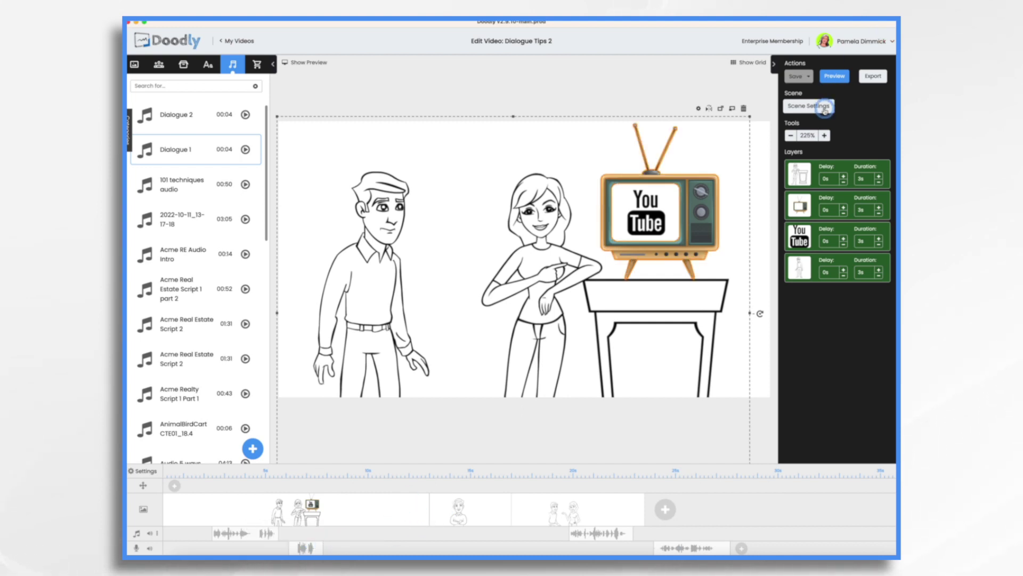
{"action": "left_click", "coordinate": [879, 182]}
{"action": "left_click", "coordinate": [879, 213]}
{"action": "left_click", "coordinate": [880, 244]}
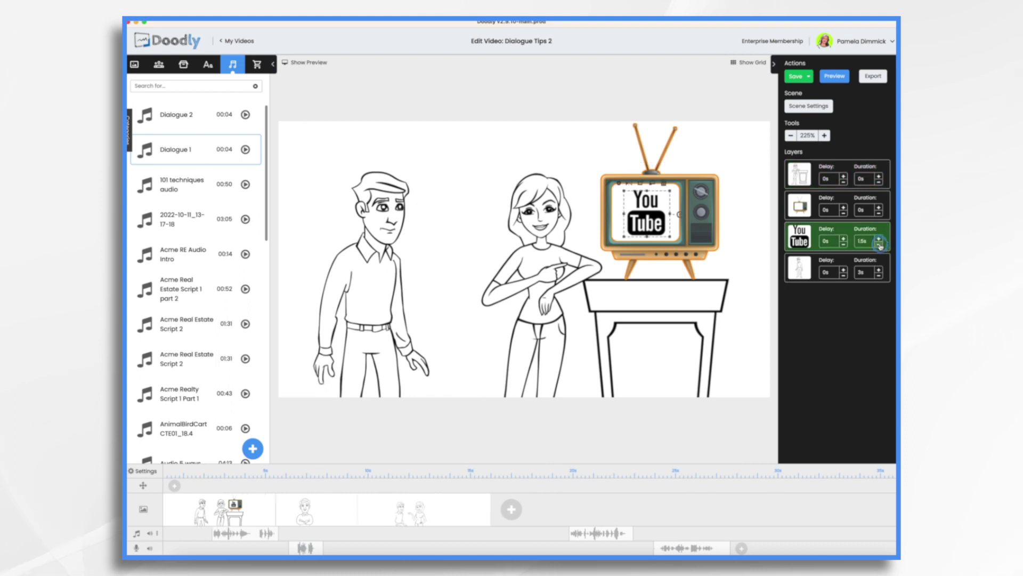
{"action": "left_click", "coordinate": [879, 244]}
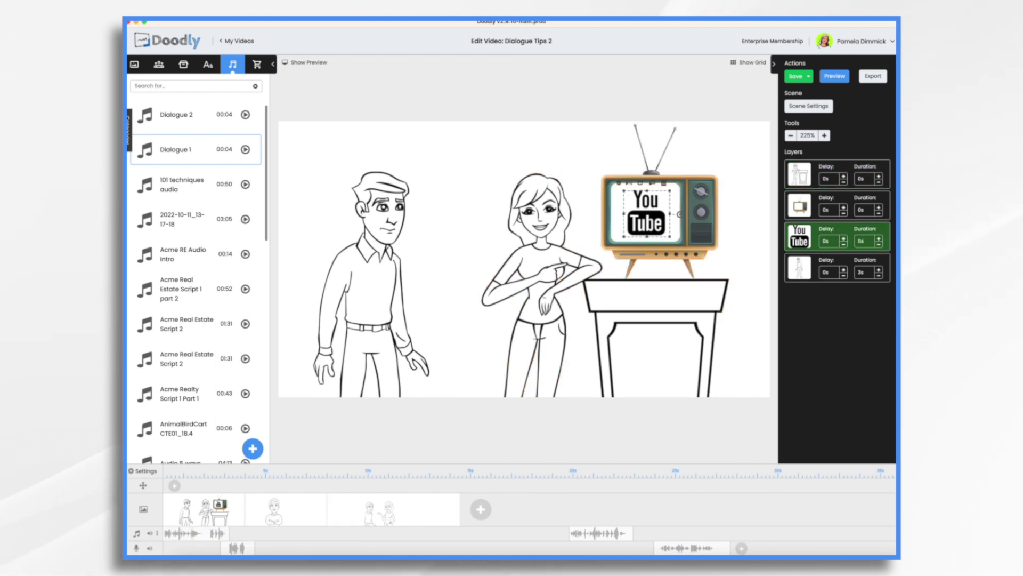
- Give the first layer a 1s duration, then select the crossed-arms man in the second scene
{"action": "left_click", "coordinate": [880, 176]}
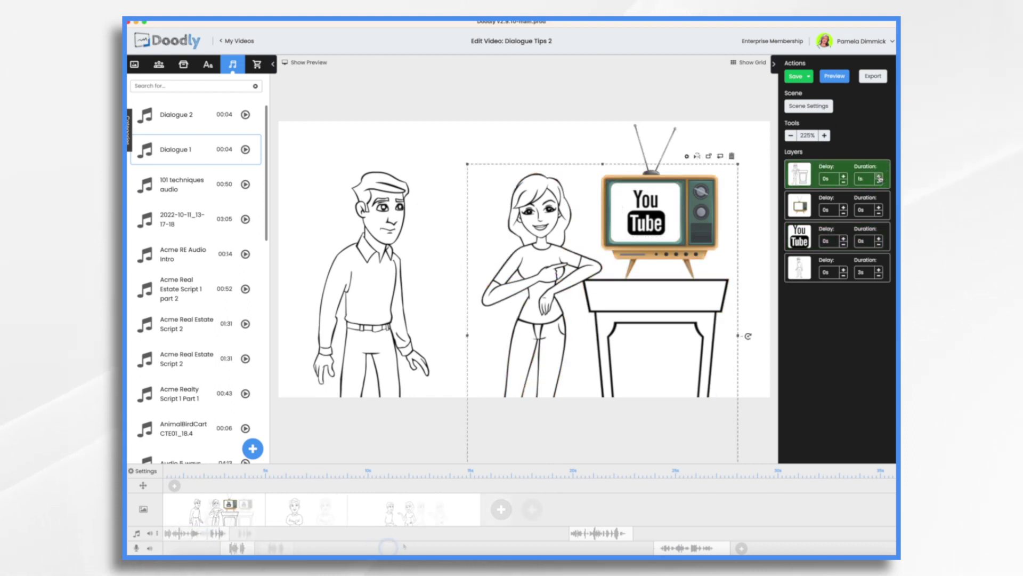
{"action": "left_click", "coordinate": [325, 501]}
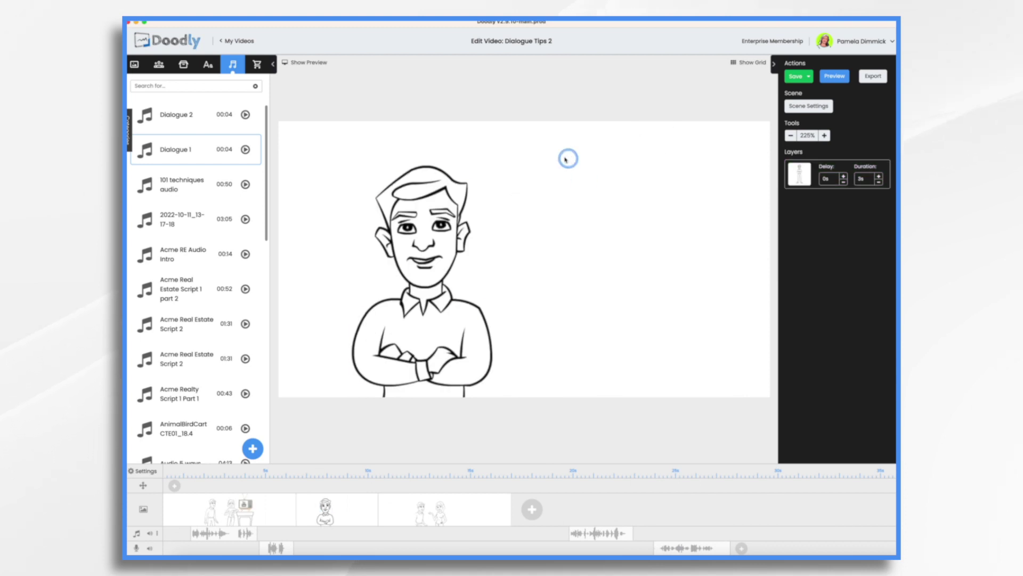
{"action": "left_click", "coordinate": [541, 149]}
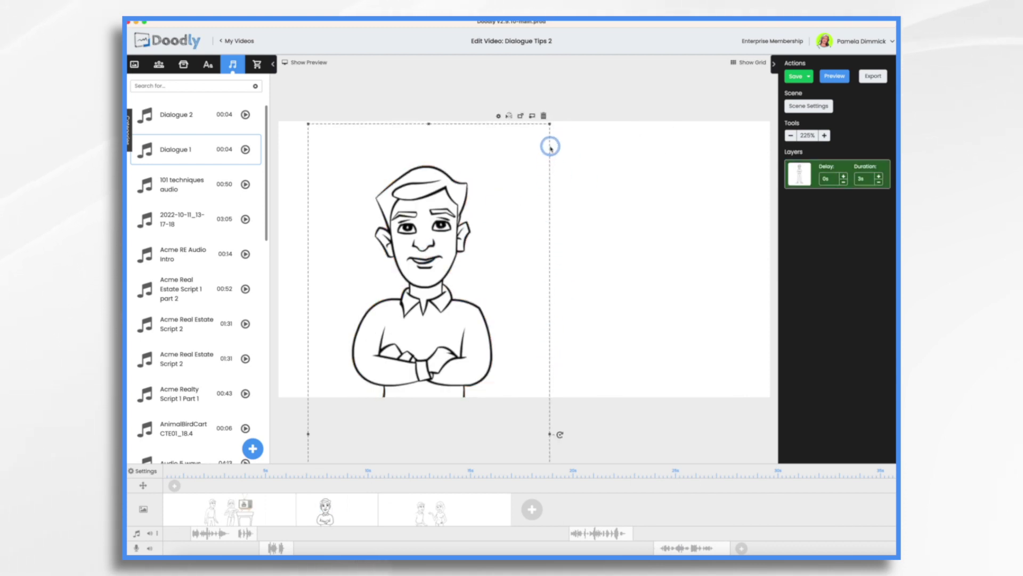
- Place a Question Mark prop at scene 2's top right and slide Dialogue 2 under that scene
{"action": "left_click", "coordinate": [182, 69]}
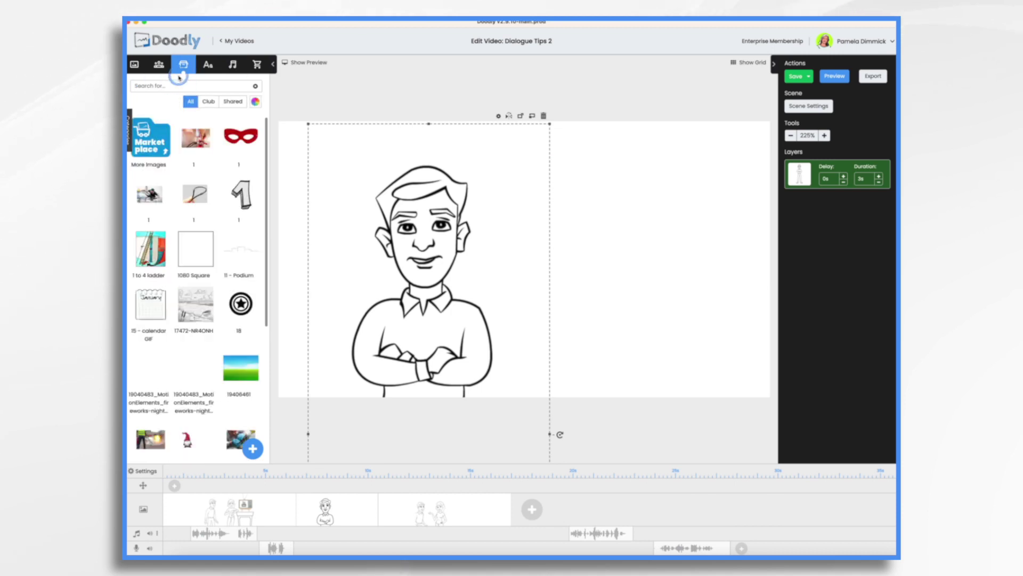
{"action": "type", "text": "ques"}
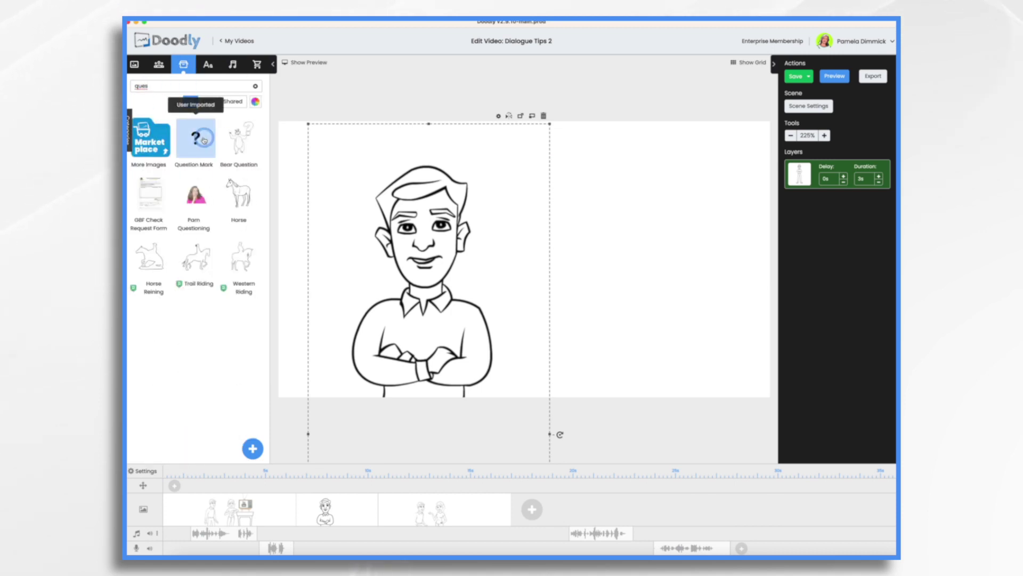
{"action": "left_click_drag", "start_coordinate": [204, 140], "coordinate": [627, 224]}
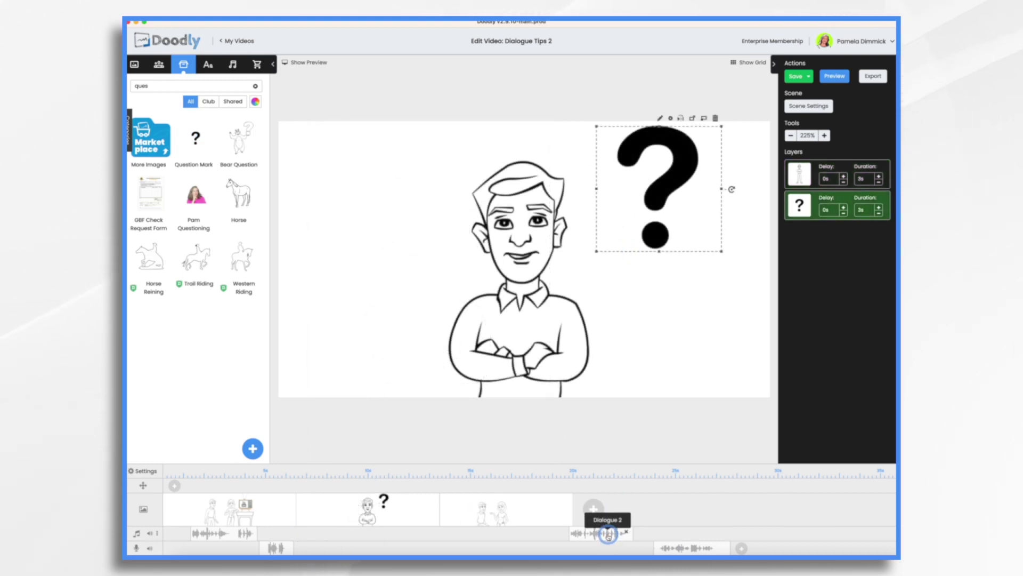
{"action": "left_click_drag", "start_coordinate": [608, 535], "coordinate": [365, 535]}
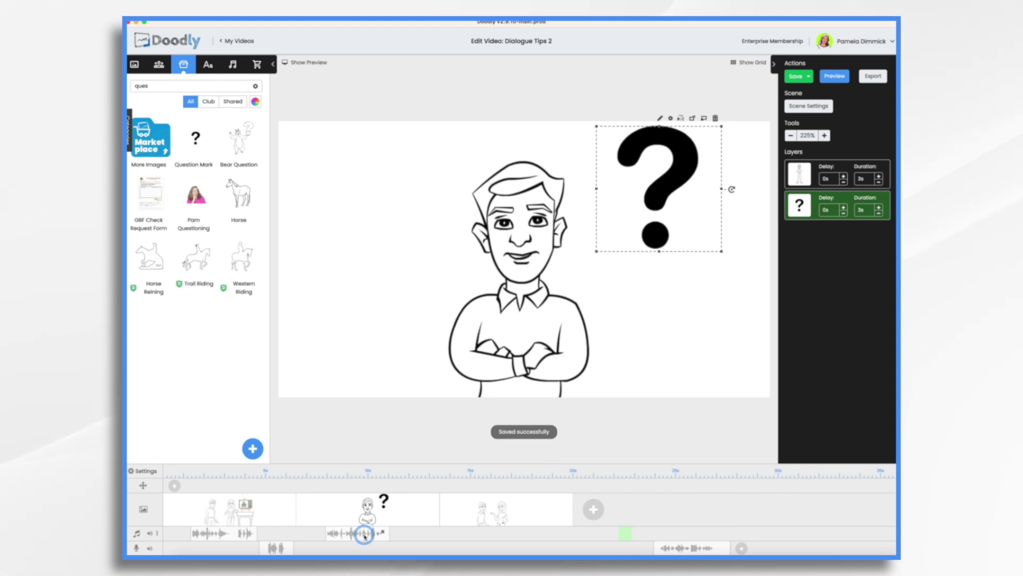
{"action": "left_click_drag", "start_coordinate": [362, 532], "coordinate": [339, 532]}
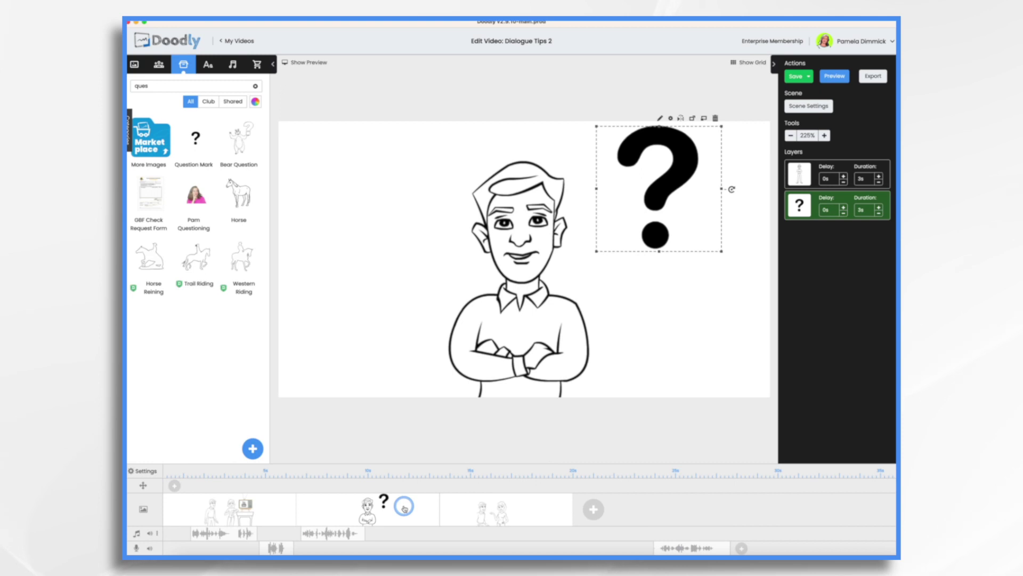
- Set the man's draw duration to 0s and the question mark's to 1.5s
{"action": "left_click", "coordinate": [879, 182]}
{"action": "left_click", "coordinate": [879, 181]}
{"action": "left_click", "coordinate": [879, 181]}
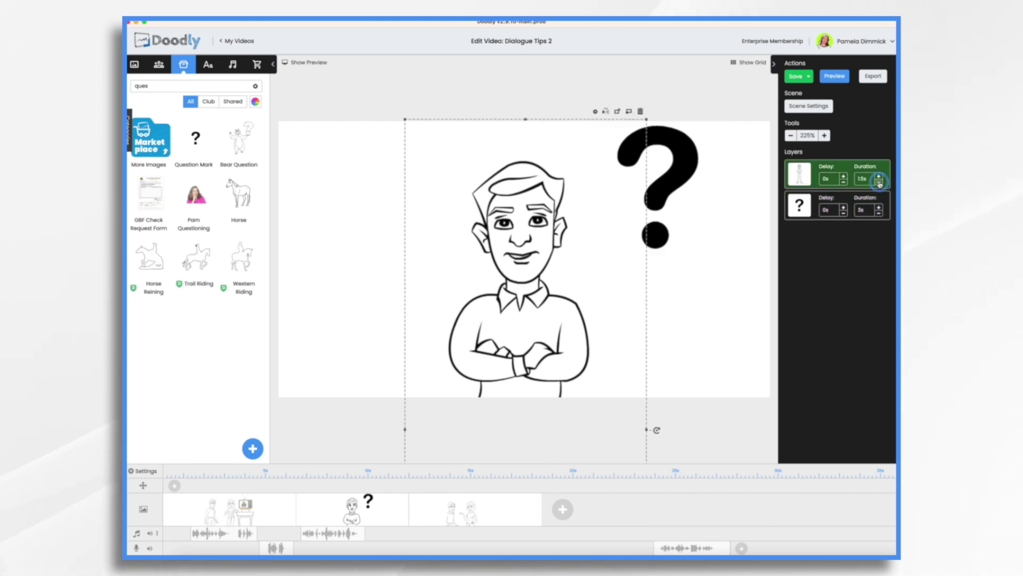
{"action": "left_click", "coordinate": [879, 181]}
{"action": "left_click", "coordinate": [879, 182]}
{"action": "left_click", "coordinate": [879, 182]}
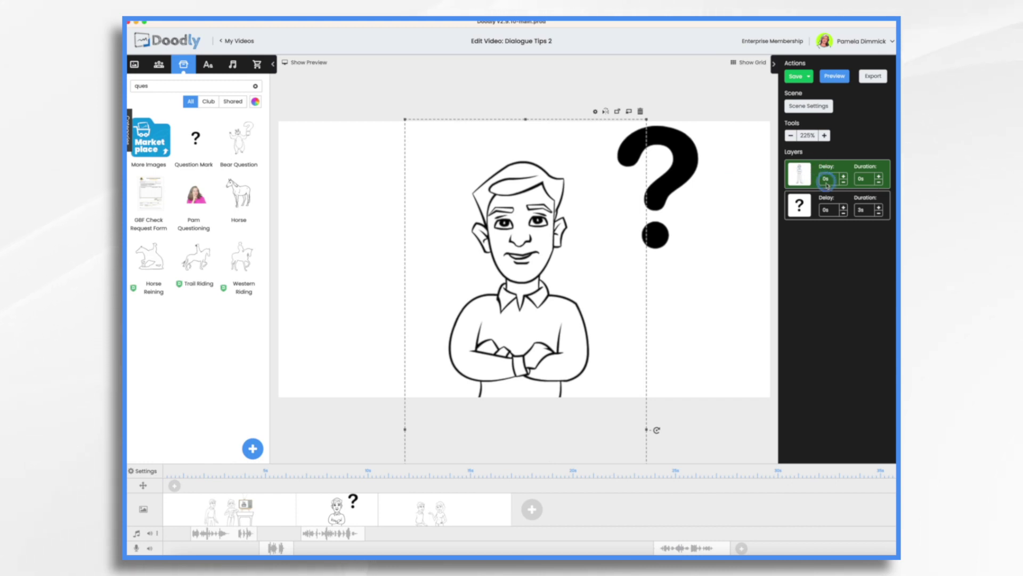
{"action": "left_click", "coordinate": [879, 213]}
{"action": "left_click", "coordinate": [879, 213]}
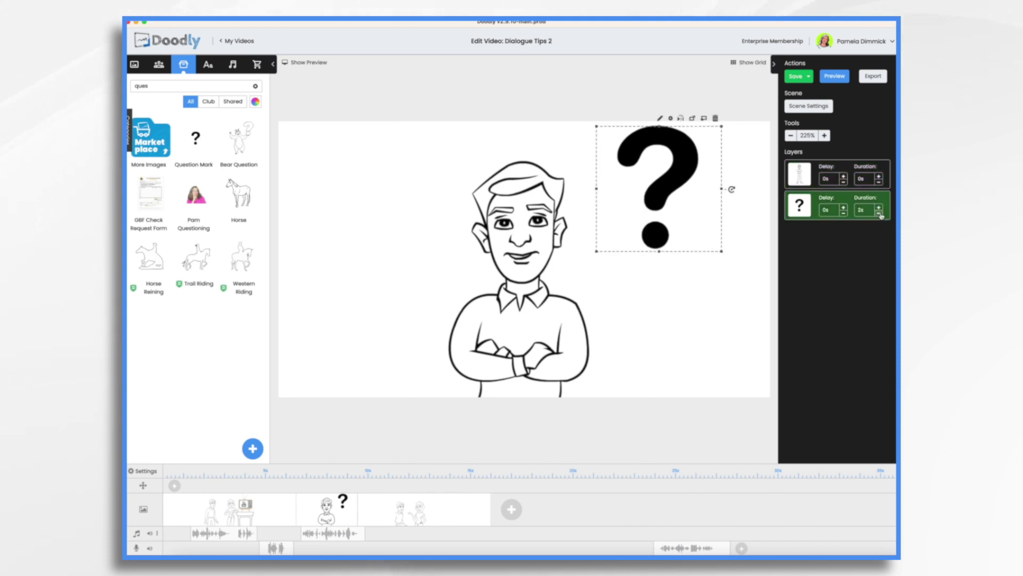
{"action": "left_click", "coordinate": [879, 213]}
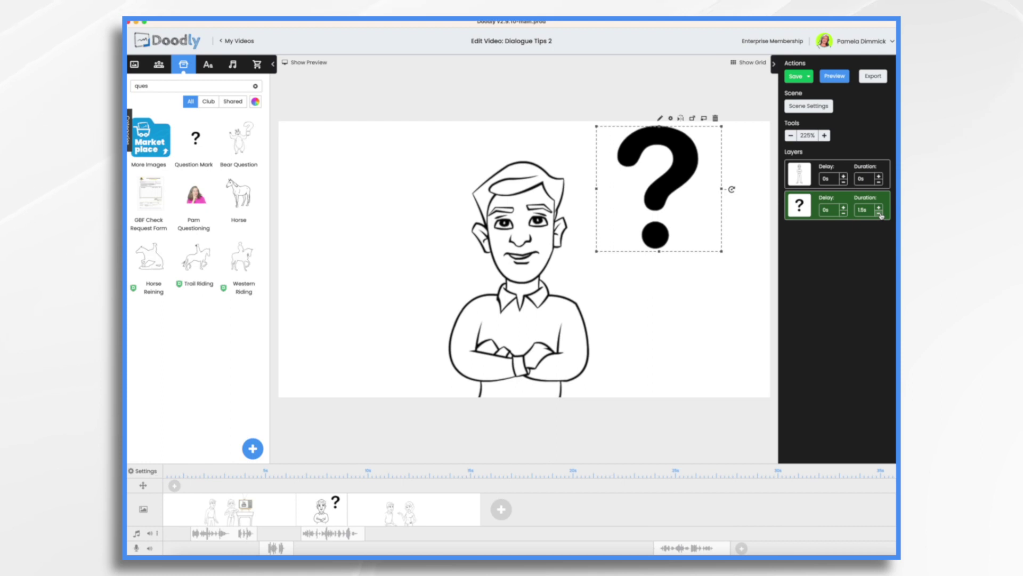
- Give the second scene 1.5s of extra hold time in Scene Settings
{"action": "left_click", "coordinate": [809, 106]}
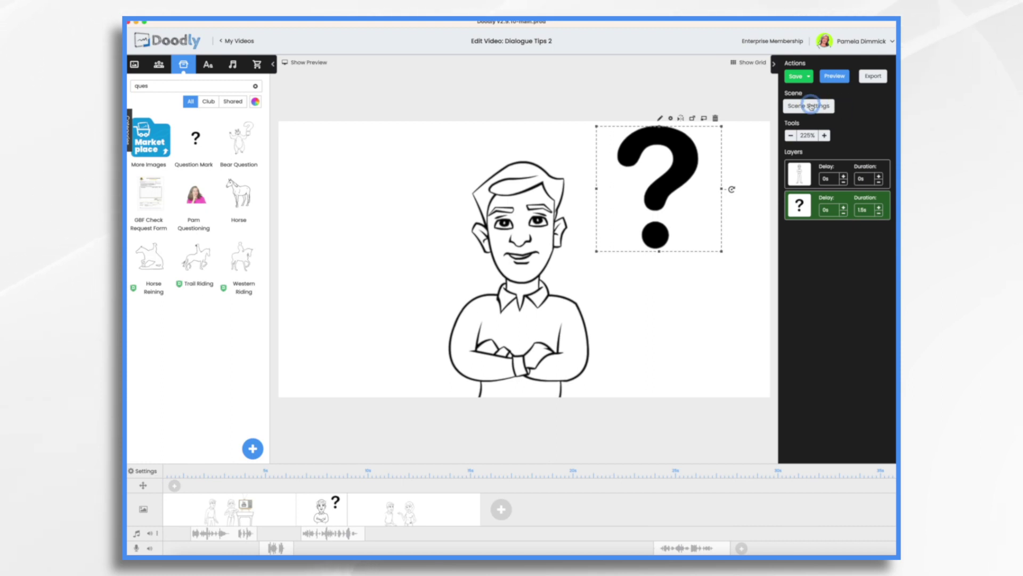
{"action": "left_click", "coordinate": [606, 243]}
{"action": "left_click", "coordinate": [606, 243]}
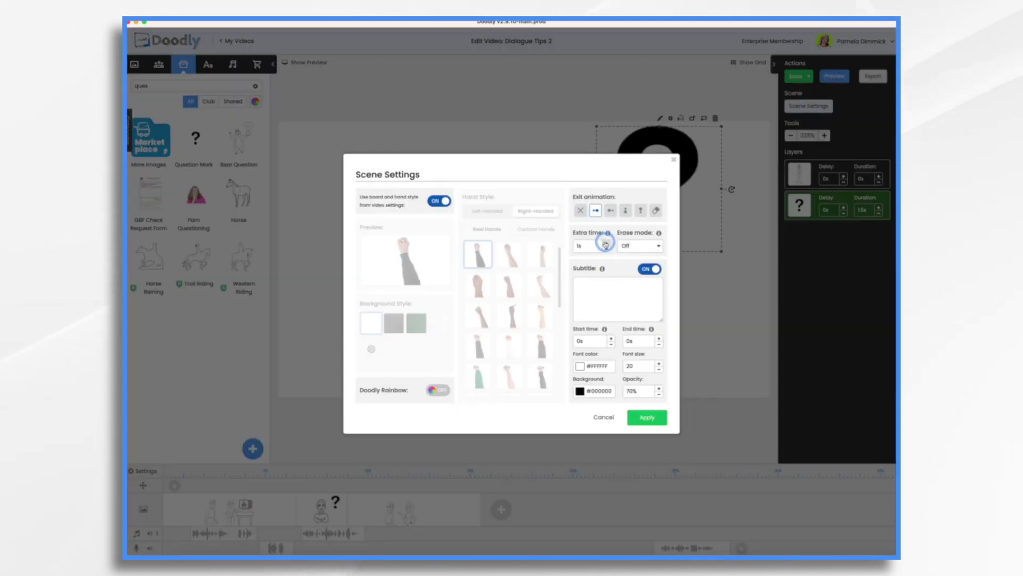
{"action": "left_click", "coordinate": [607, 243]}
{"action": "left_click", "coordinate": [607, 243]}
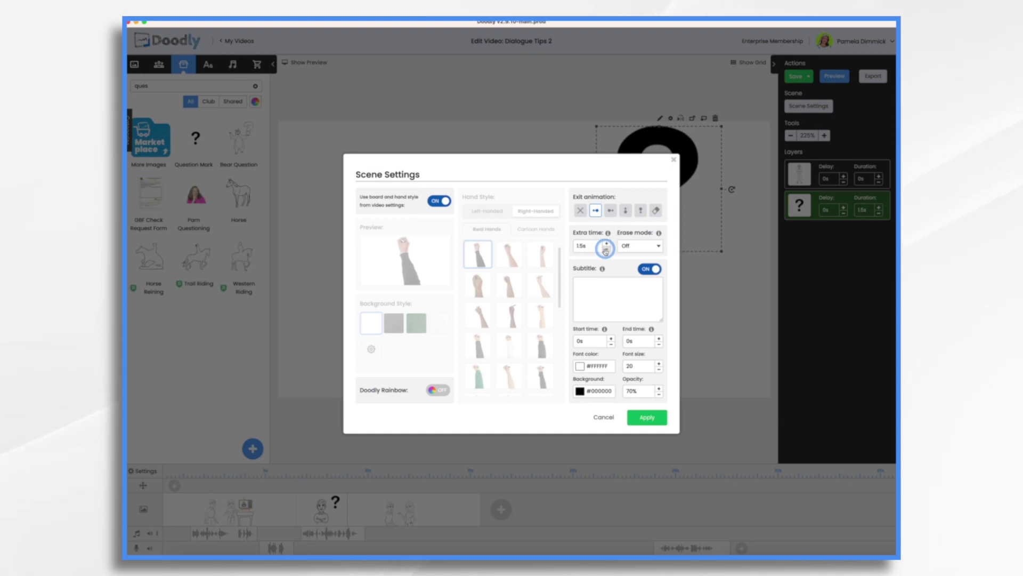
{"action": "left_click", "coordinate": [650, 417]}
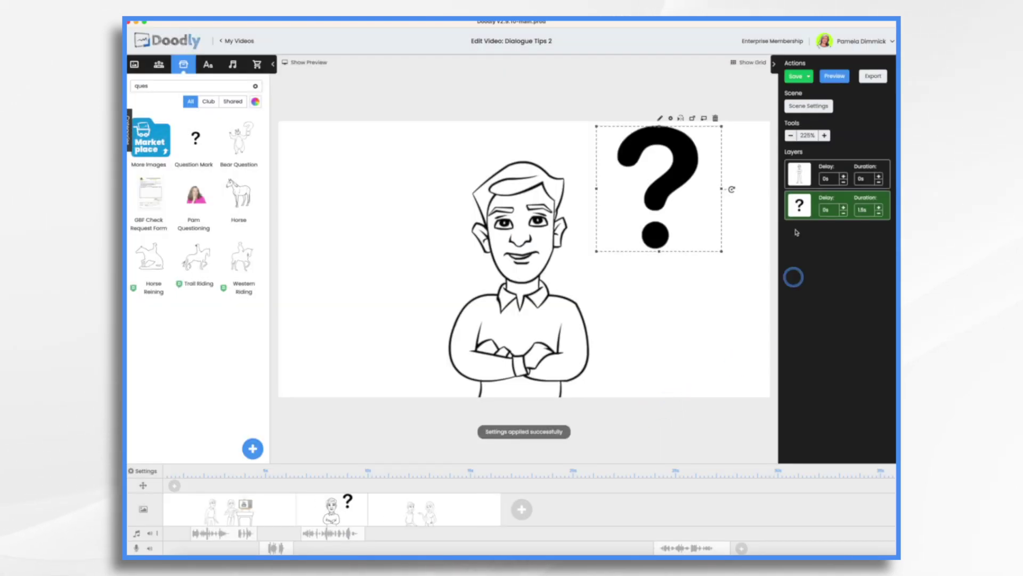
- Apply the first scene's settings (3s extra, no exit animation) and move the last voice clip earlier
{"action": "left_click", "coordinate": [290, 508]}
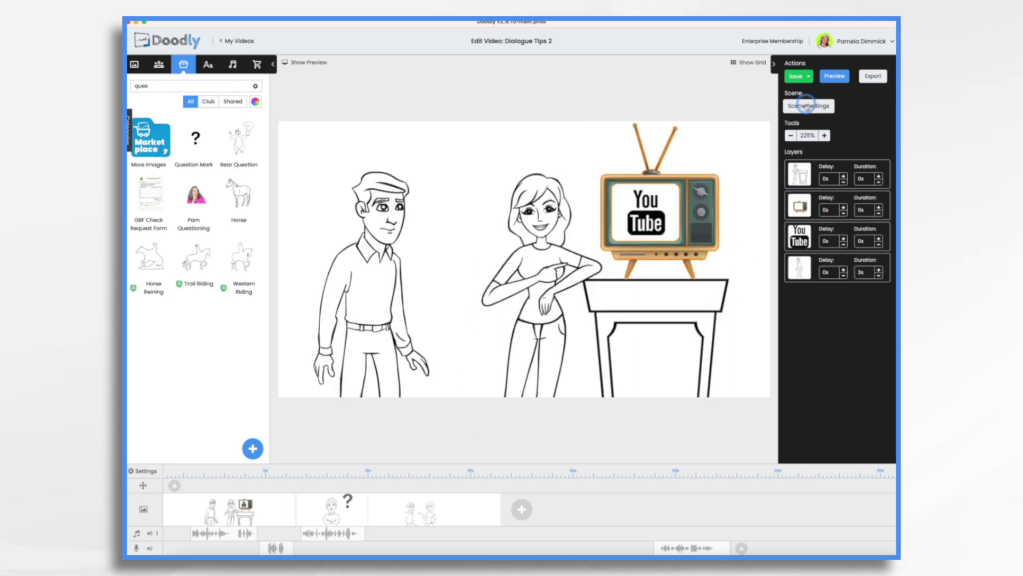
{"action": "left_click", "coordinate": [808, 105]}
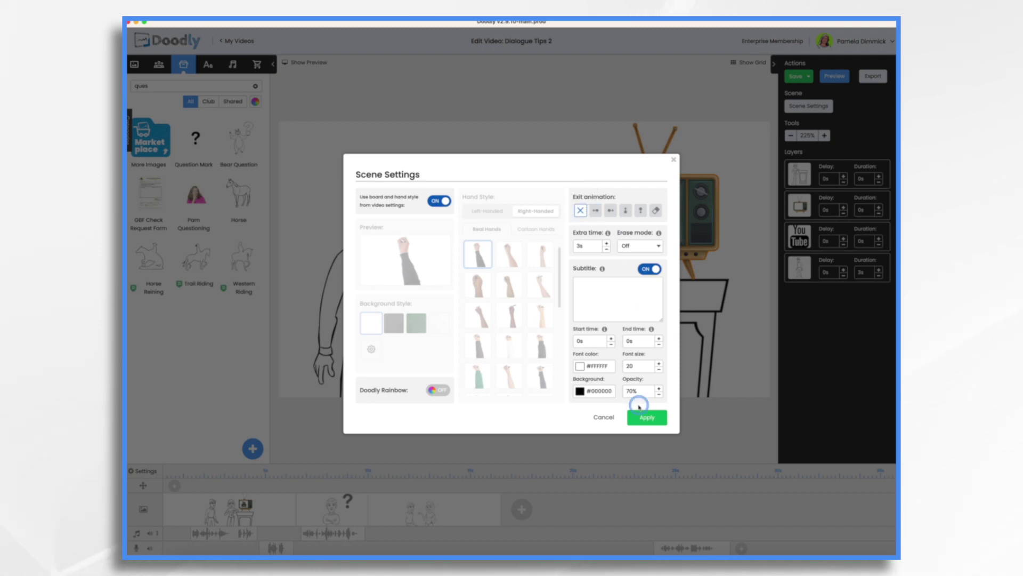
{"action": "left_click", "coordinate": [645, 417]}
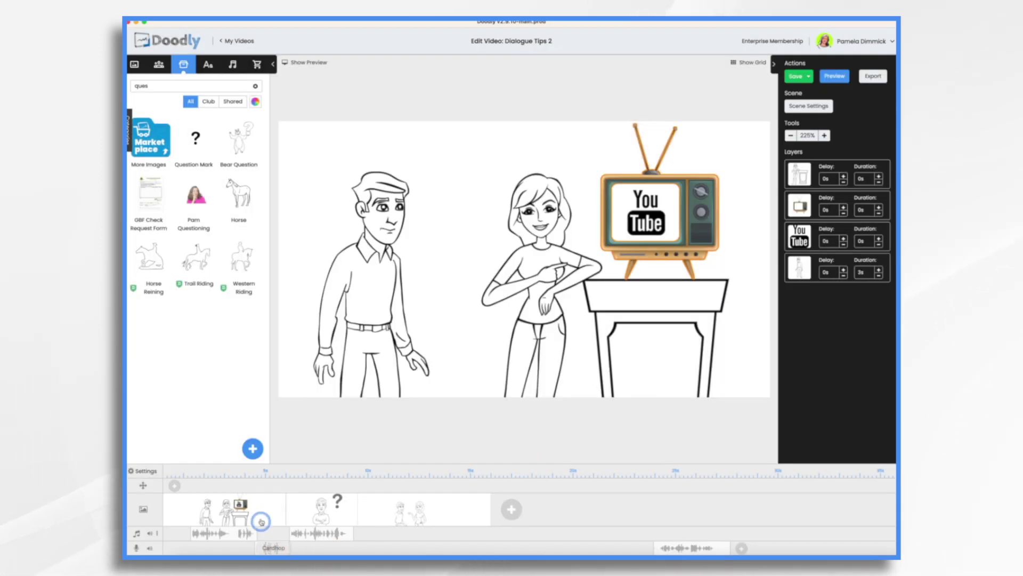
{"action": "left_click_drag", "start_coordinate": [697, 546], "coordinate": [402, 545]}
- Select both characters in scene 3, then apply the question-mark scene's 1.5s extra time
{"action": "left_click", "coordinate": [420, 509]}
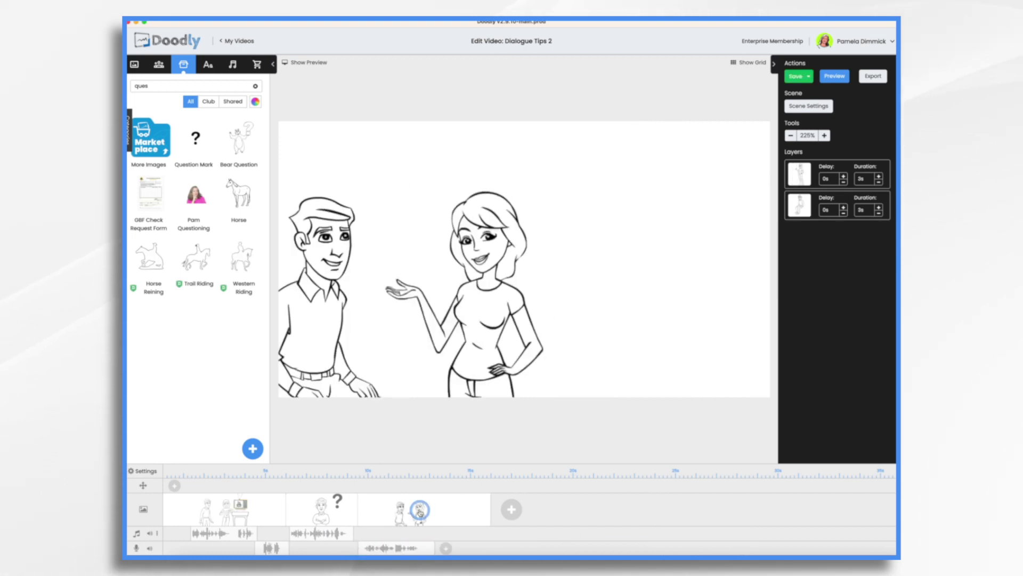
{"action": "key", "text": "ctrl+a"}
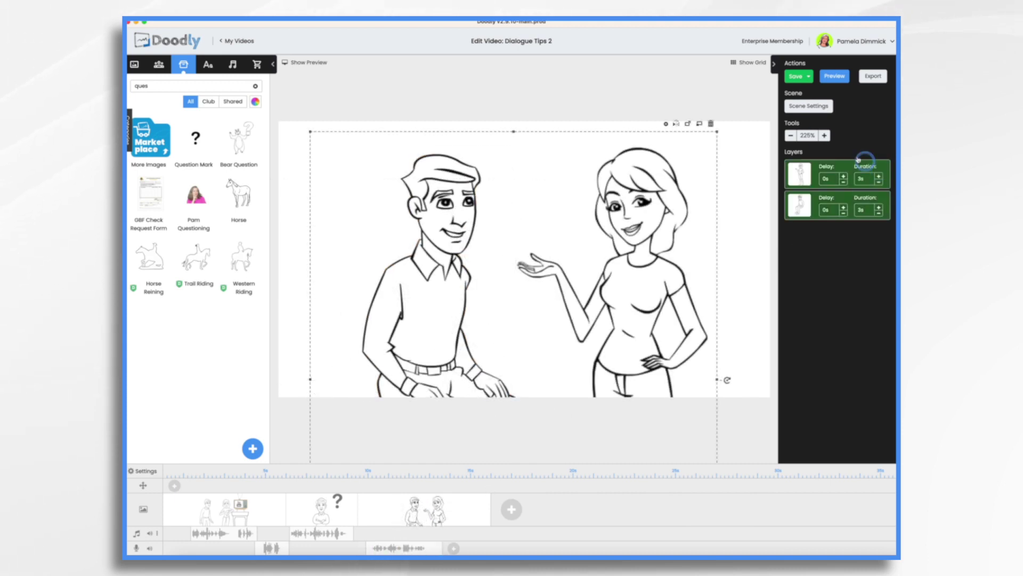
{"action": "left_click", "coordinate": [345, 519]}
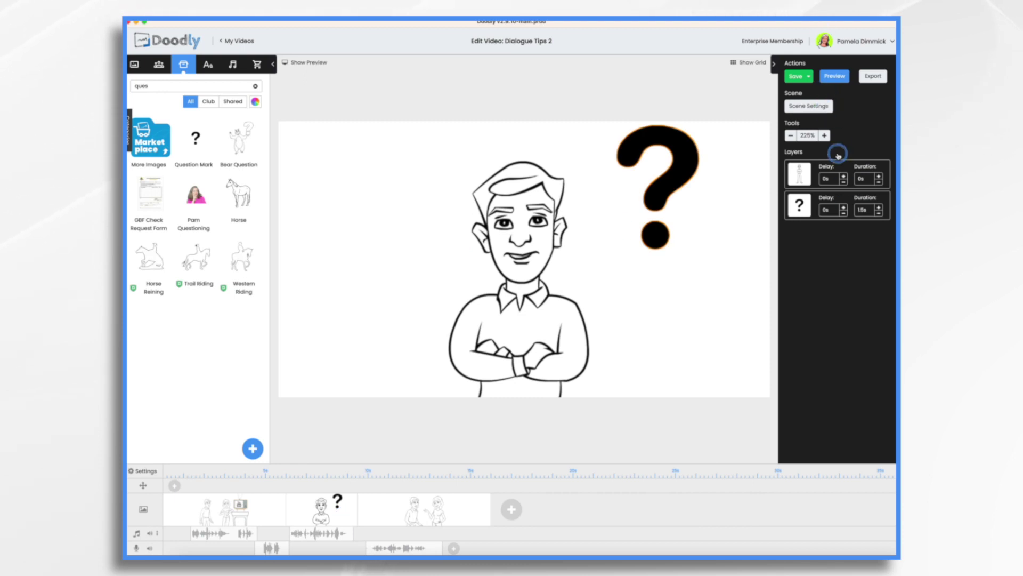
{"action": "left_click", "coordinate": [824, 107]}
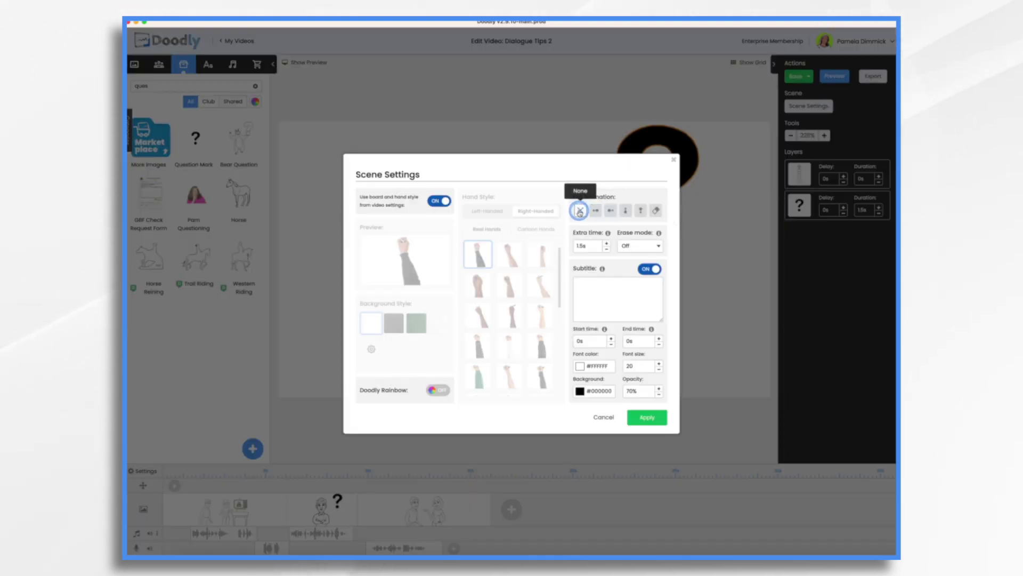
{"action": "left_click", "coordinate": [653, 417]}
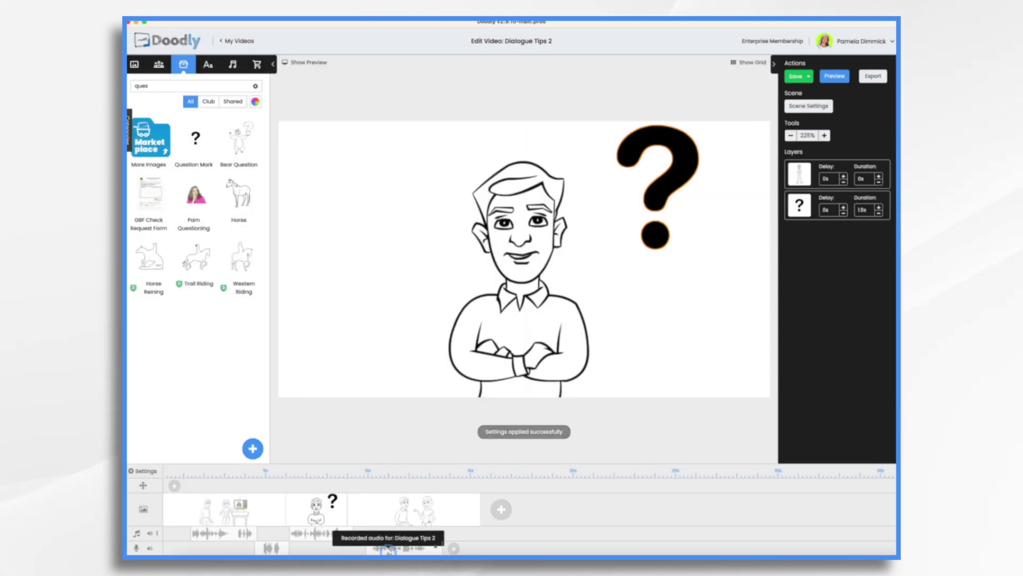
- Set both third-scene characters' draw durations to 0s and save the project
{"action": "left_click", "coordinate": [420, 516]}
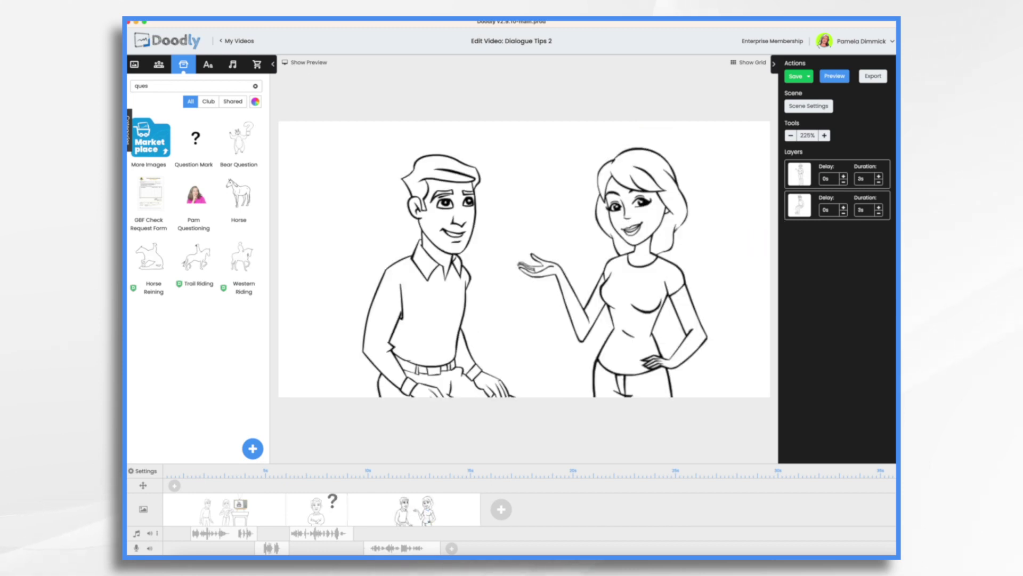
{"action": "left_click", "coordinate": [879, 182]}
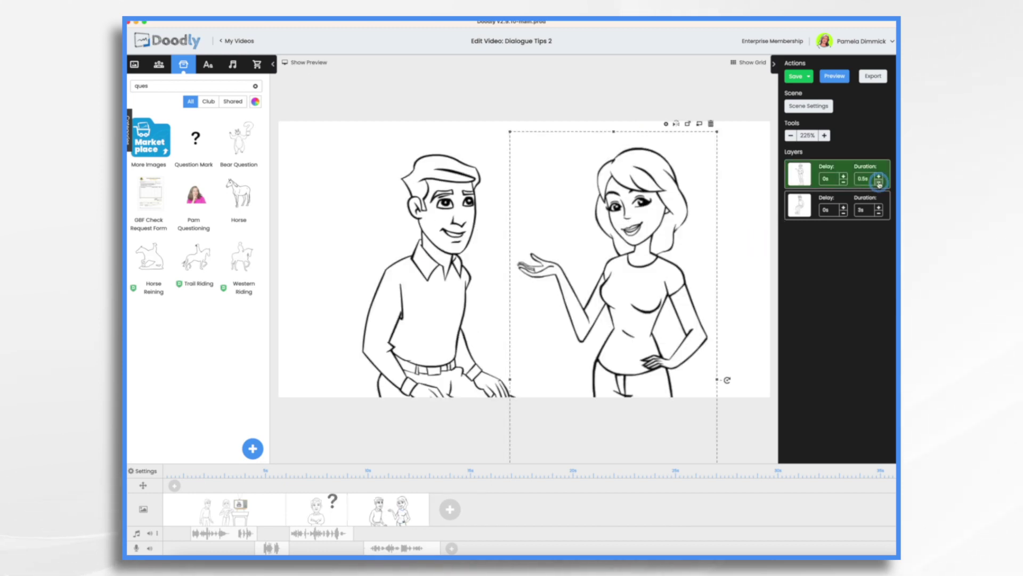
{"action": "left_click", "coordinate": [879, 213]}
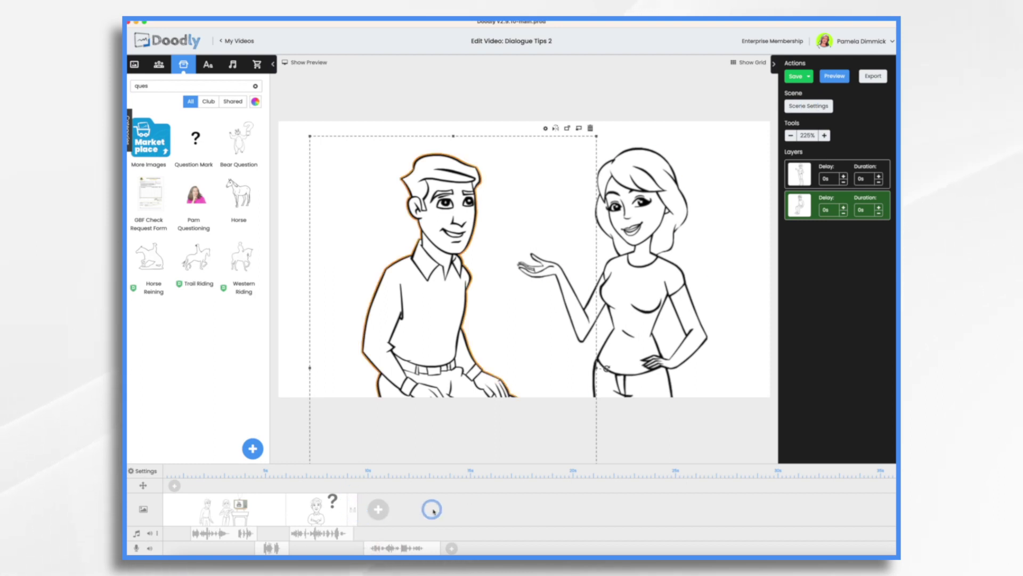
{"action": "key", "text": "super+s"}
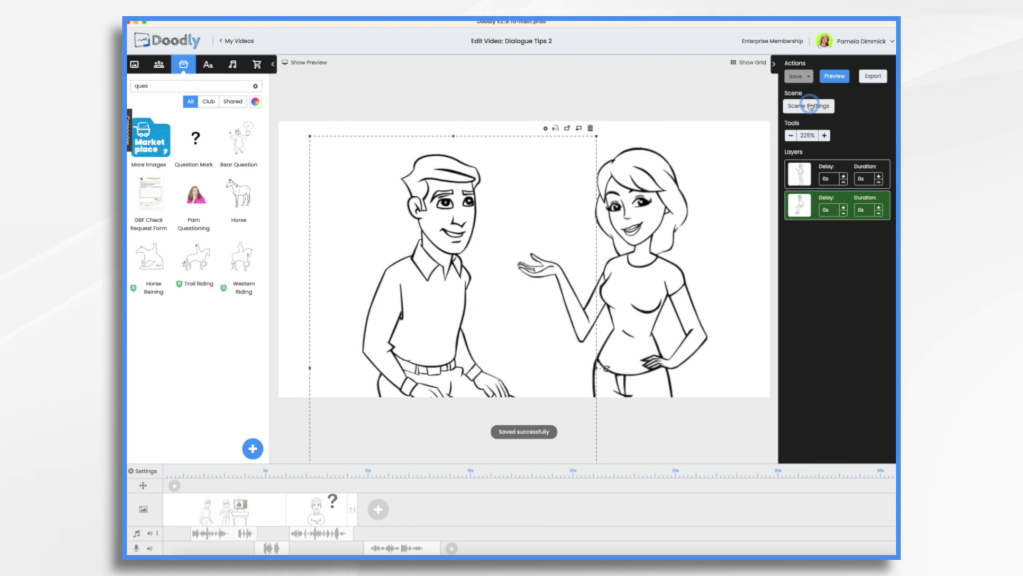
- Apply 5s extra time to the third scene and nudge the last voice clip slightly earlier
{"action": "left_click", "coordinate": [810, 105]}
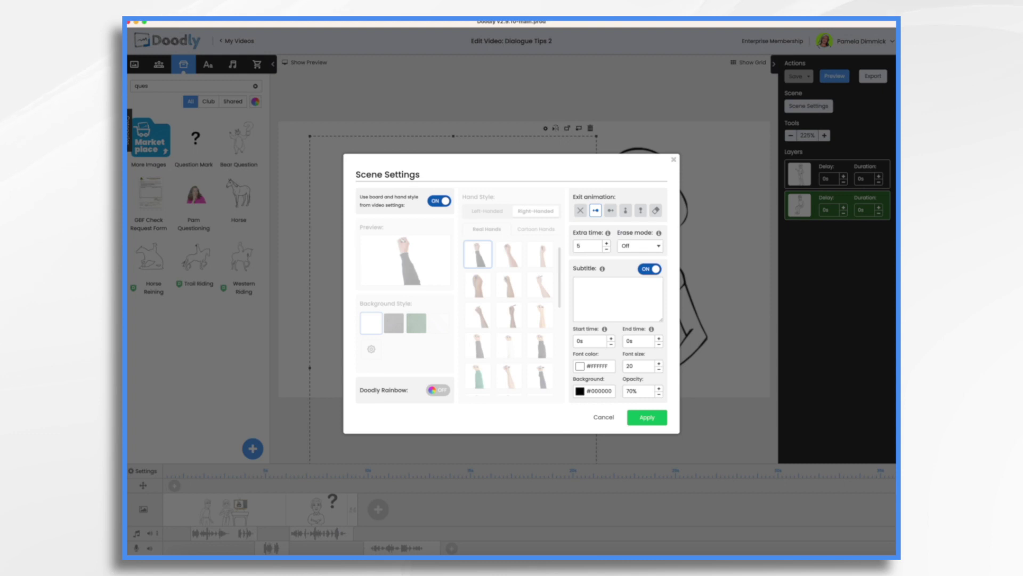
{"action": "left_click", "coordinate": [663, 416]}
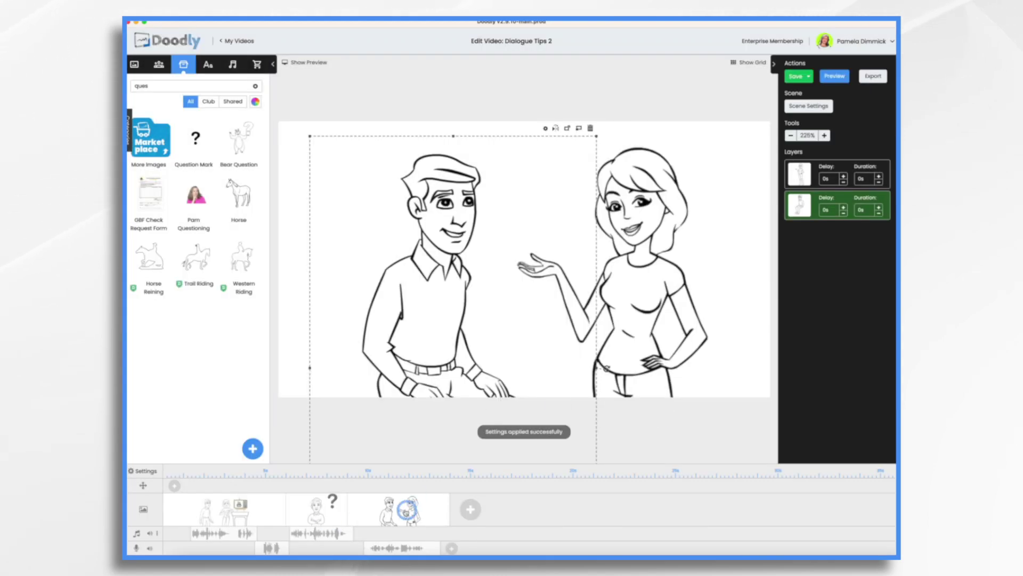
{"action": "mouse_move", "coordinate": [391, 547]}
{"action": "left_click_drag", "start_coordinate": [390, 548], "coordinate": [386, 548]}
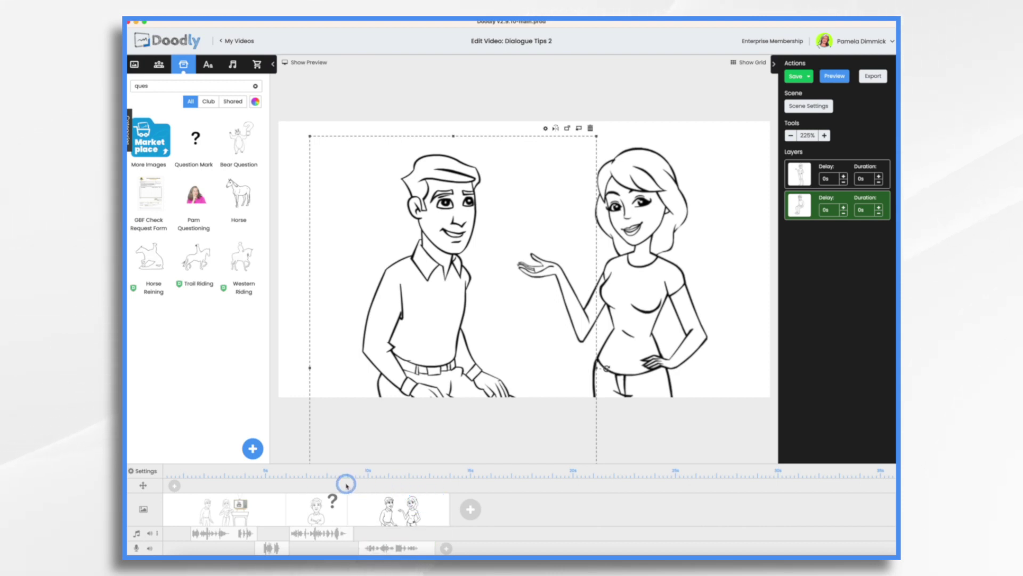
- Add a pan-and-zoom move early in the third scene
{"action": "left_click", "coordinate": [390, 486]}
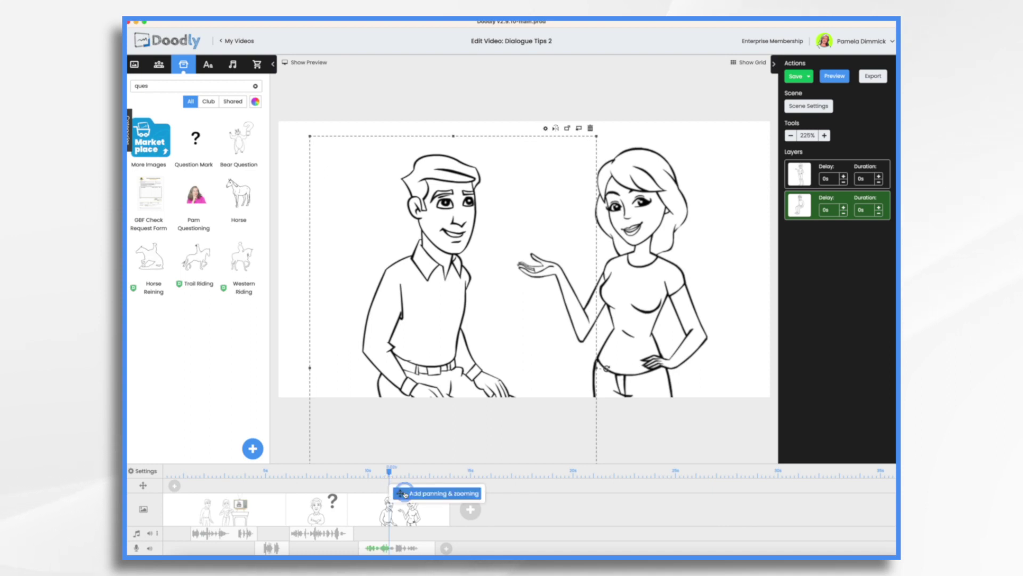
{"action": "left_click", "coordinate": [406, 494]}
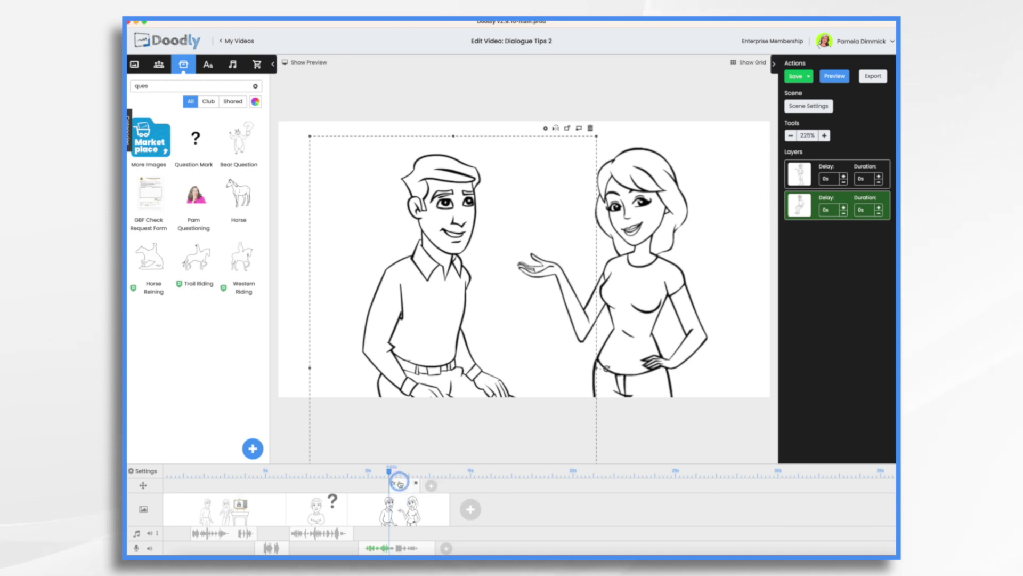
{"action": "left_click_drag", "start_coordinate": [400, 482], "coordinate": [388, 483]}
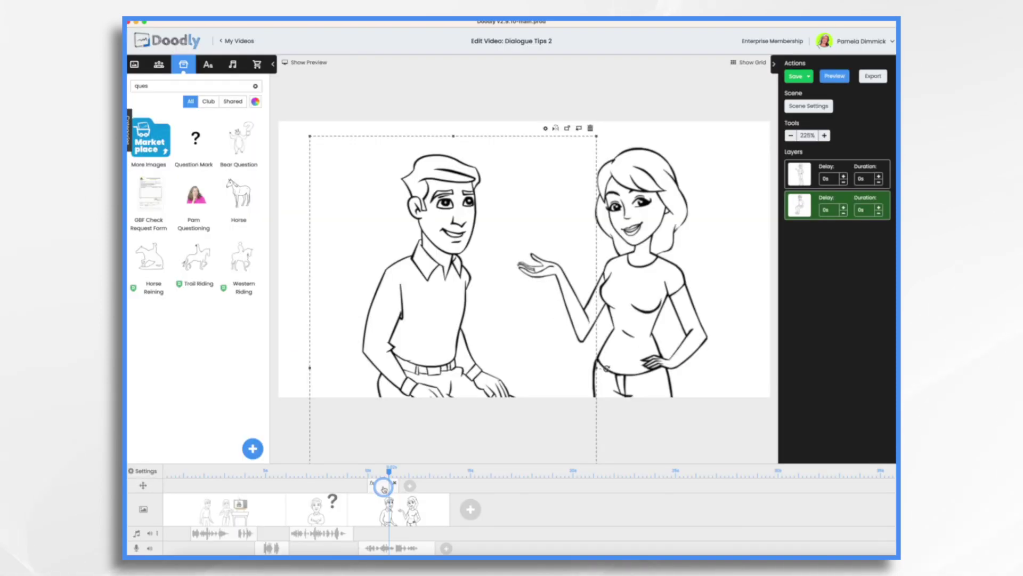
- Tighten the pan-and-zoom end frame around both characters' faces and lengthen the move
{"action": "left_click", "coordinate": [383, 488]}
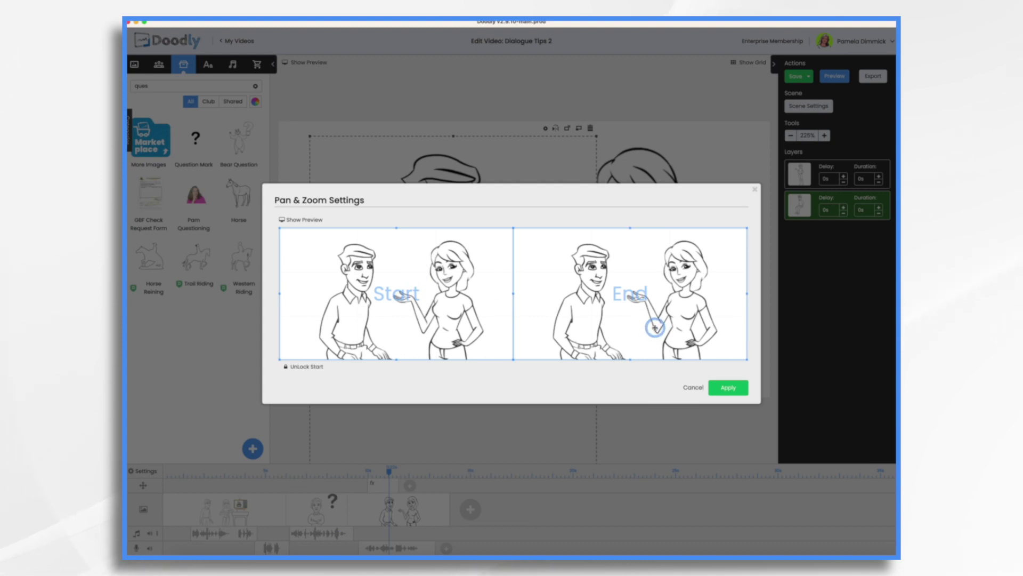
{"action": "left_click_drag", "start_coordinate": [513, 360], "coordinate": [564, 331]}
{"action": "left_click_drag", "start_coordinate": [677, 304], "coordinate": [661, 307]}
{"action": "left_click_drag", "start_coordinate": [548, 335], "coordinate": [599, 319]}
{"action": "left_click_drag", "start_coordinate": [627, 275], "coordinate": [628, 278]}
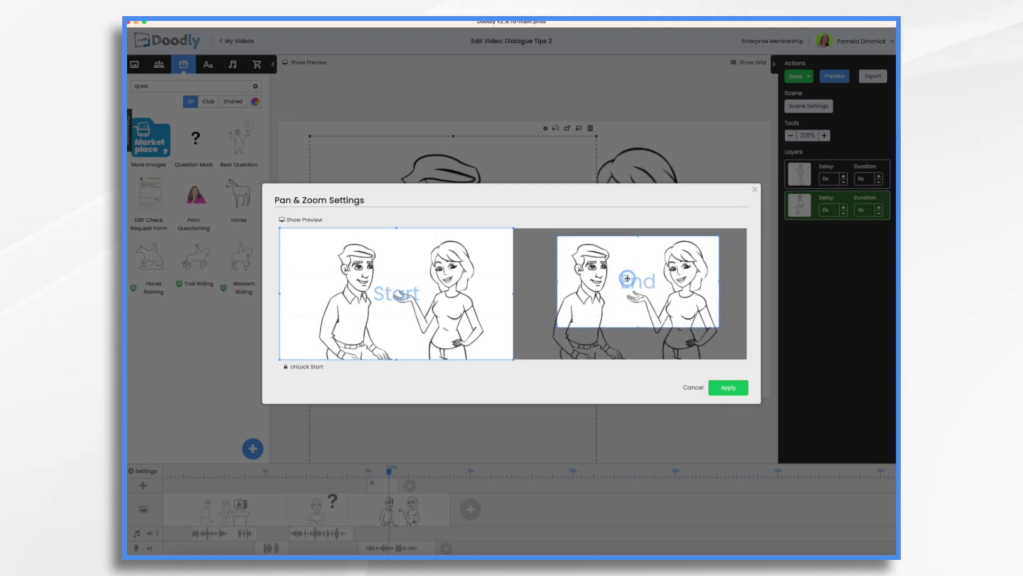
{"action": "left_click", "coordinate": [739, 386]}
{"action": "left_click", "coordinate": [736, 385]}
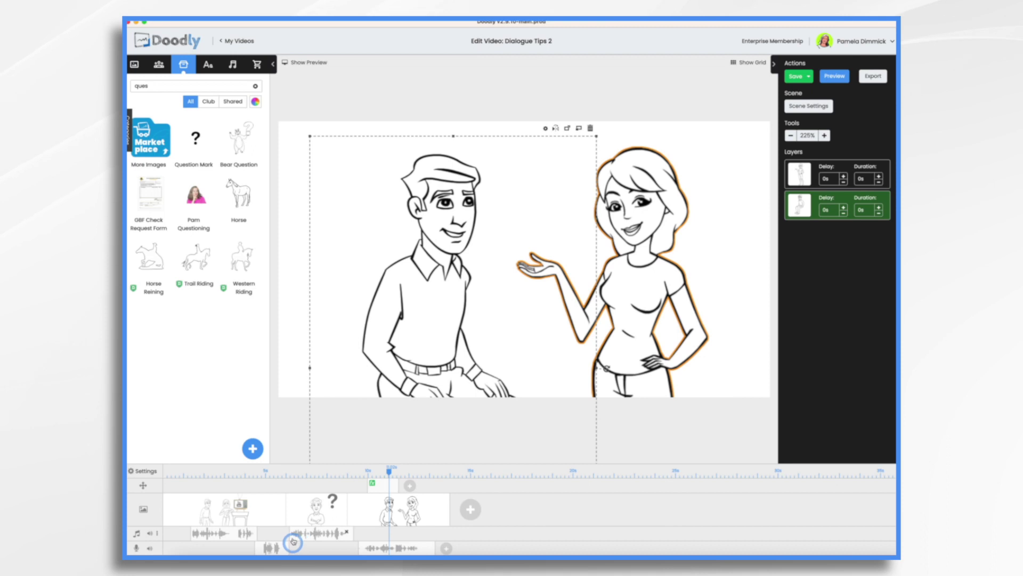
{"action": "left_click_drag", "start_coordinate": [399, 486], "coordinate": [438, 486]}
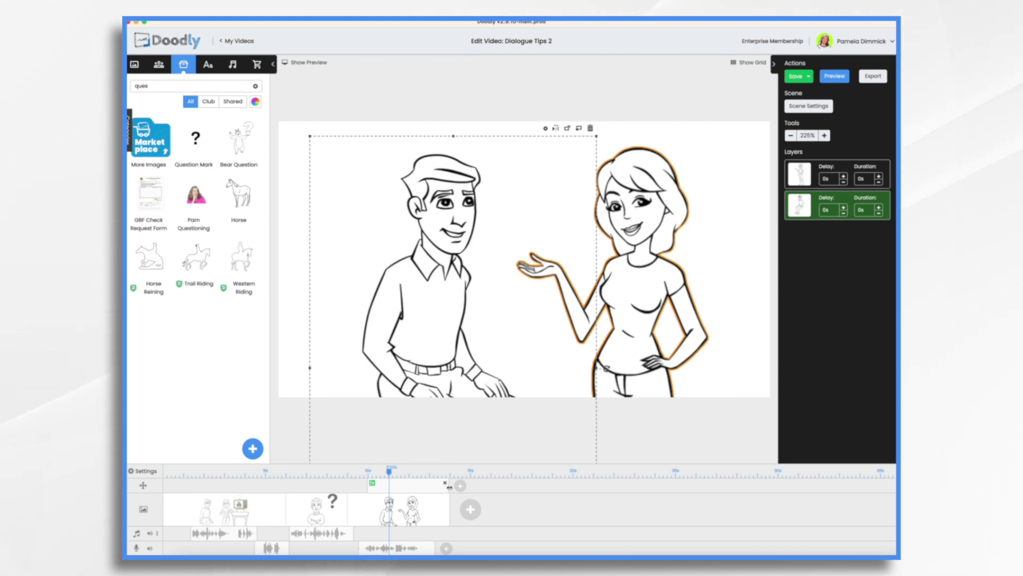
- Save the project and add a second, empty music track below the first
{"action": "key", "text": "super+s"}
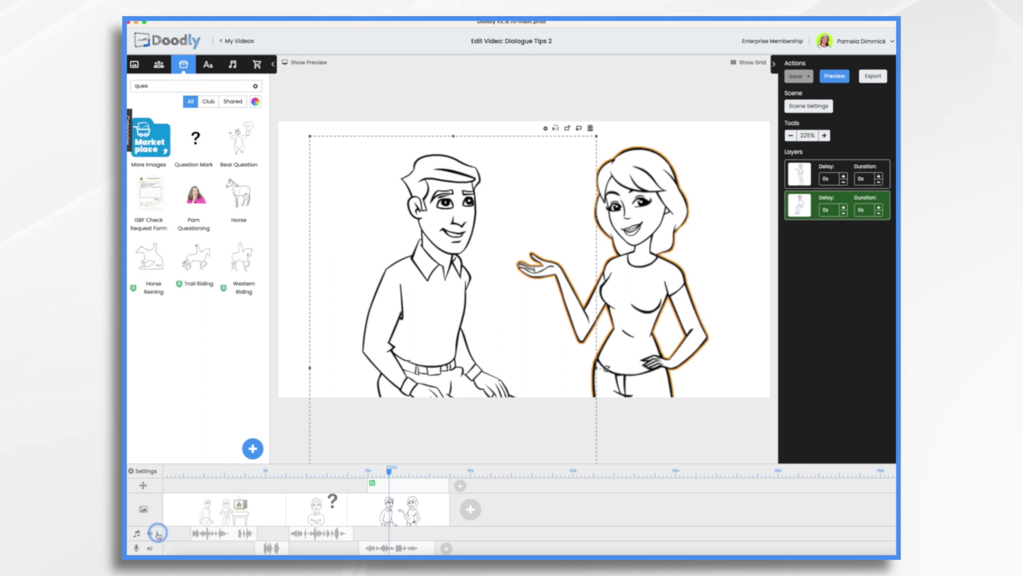
{"action": "left_click", "coordinate": [157, 533]}
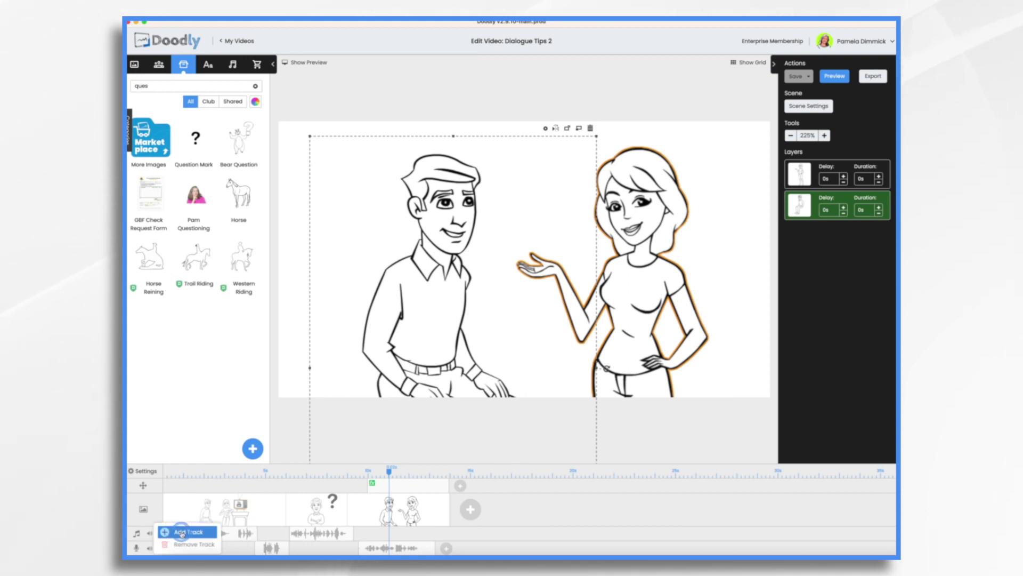
{"action": "left_click", "coordinate": [181, 533]}
{"action": "scroll", "coordinate": [261, 536], "scroll_direction": "down", "scroll_amount": 1}
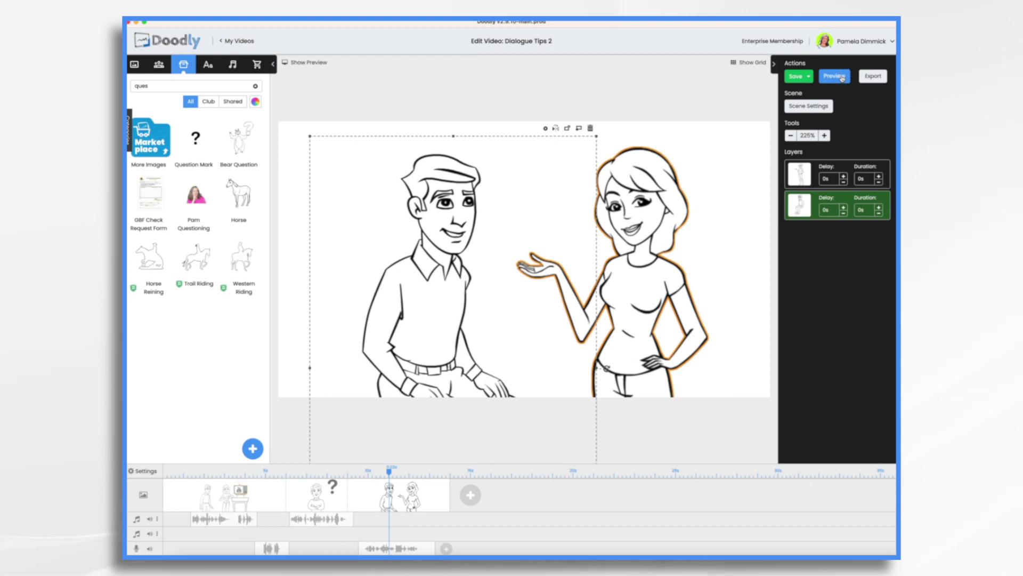
- Play the whole three-scene video in the preview window
{"action": "left_click", "coordinate": [842, 78]}
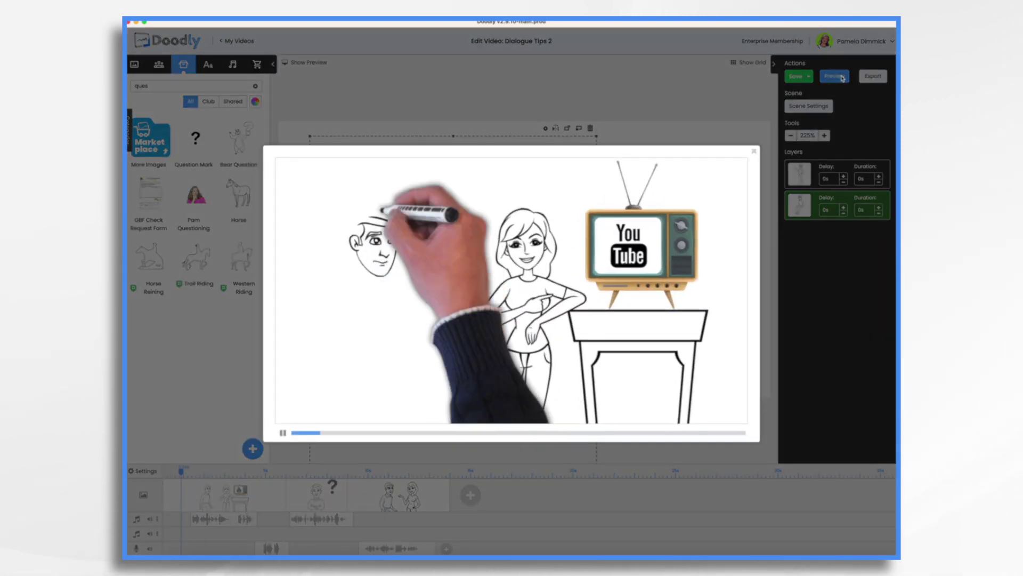